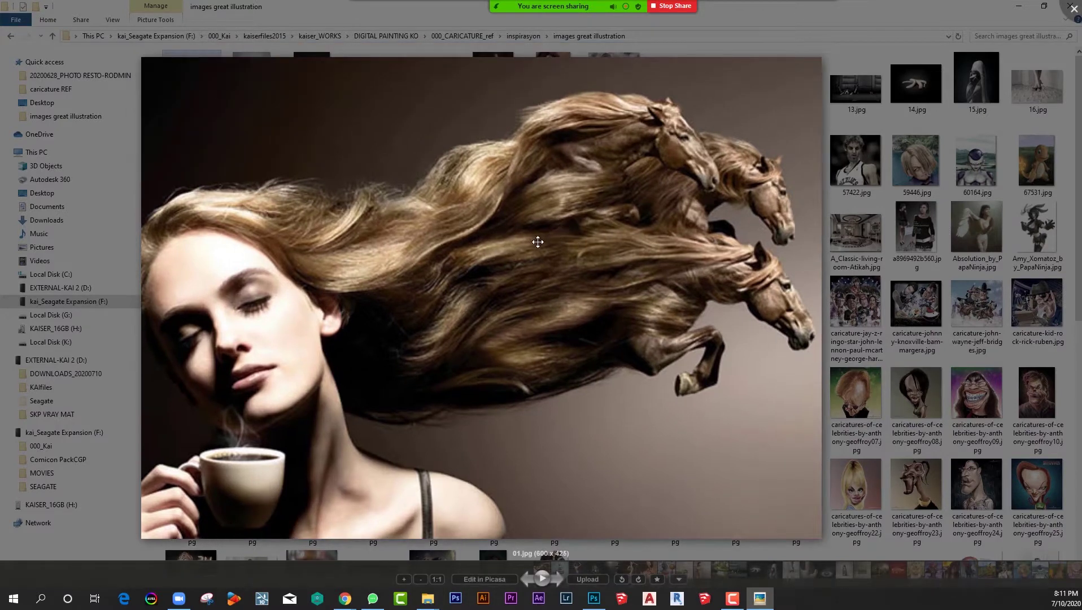
Pan and zoom the enlarged 01.jpg, then zoom into the snow globe image
{"action": "left_click_drag", "start_coordinate": [538, 241], "coordinate": [588, 258]}
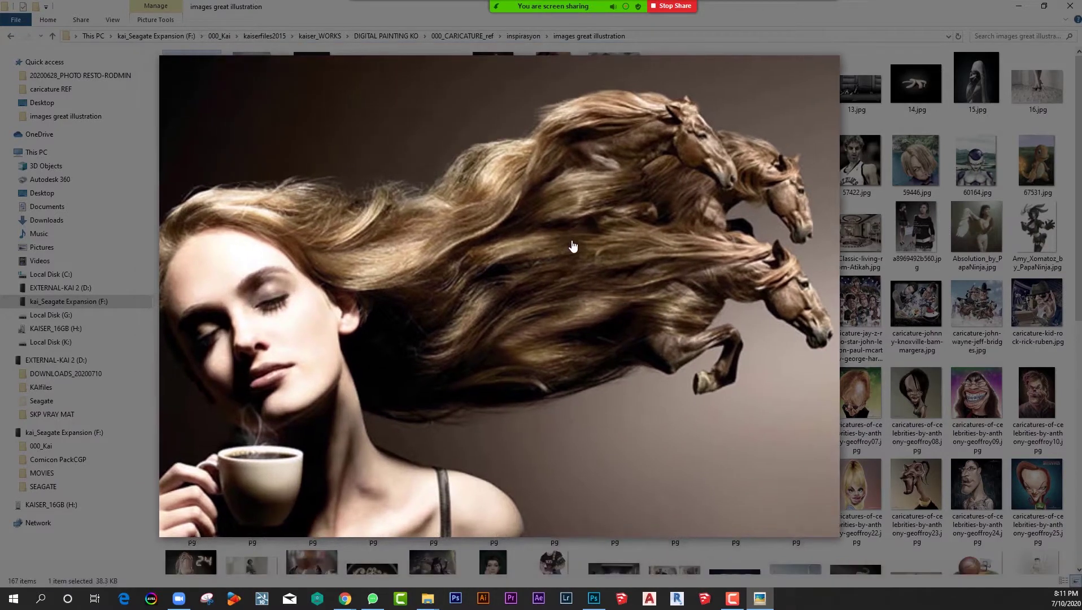
{"action": "scroll", "coordinate": [588, 258], "scroll_direction": "down", "scroll_amount": 3}
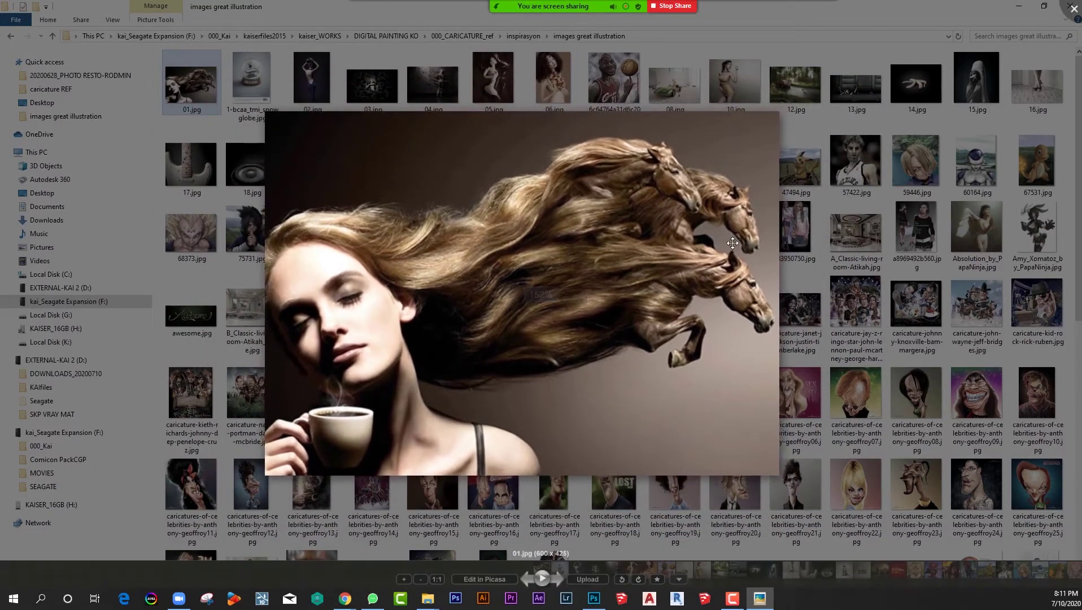
{"action": "key", "text": "Right"}
{"action": "scroll", "coordinate": [652, 232], "scroll_direction": "up", "scroll_amount": 3}
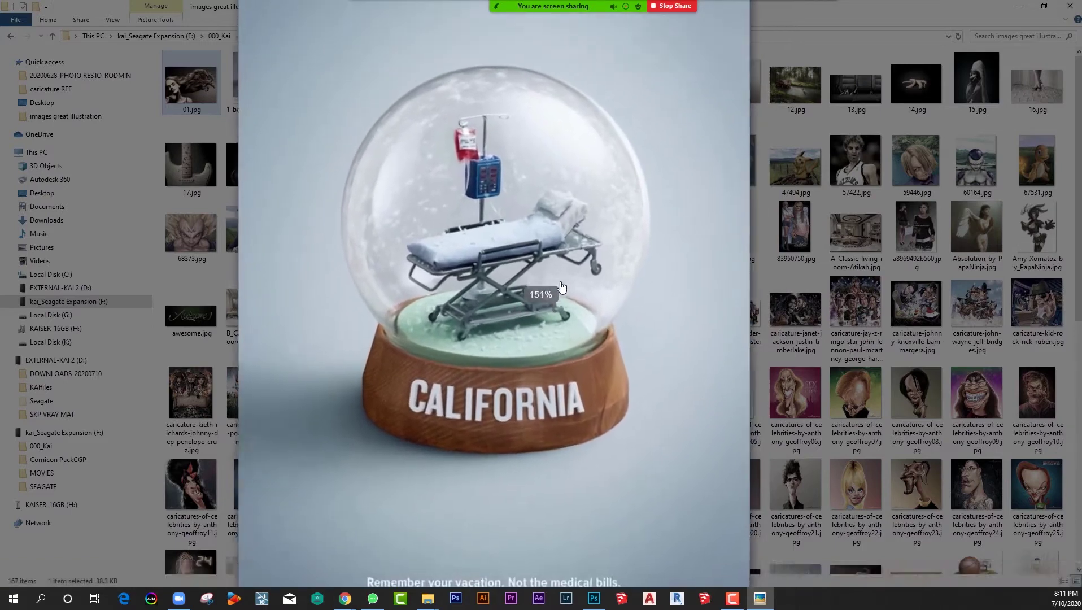
Zoom and pan 02.jpg, then zoom into 03.jpg
{"action": "key", "text": "Right"}
{"action": "scroll", "coordinate": [562, 279], "scroll_direction": "up", "scroll_amount": 2}
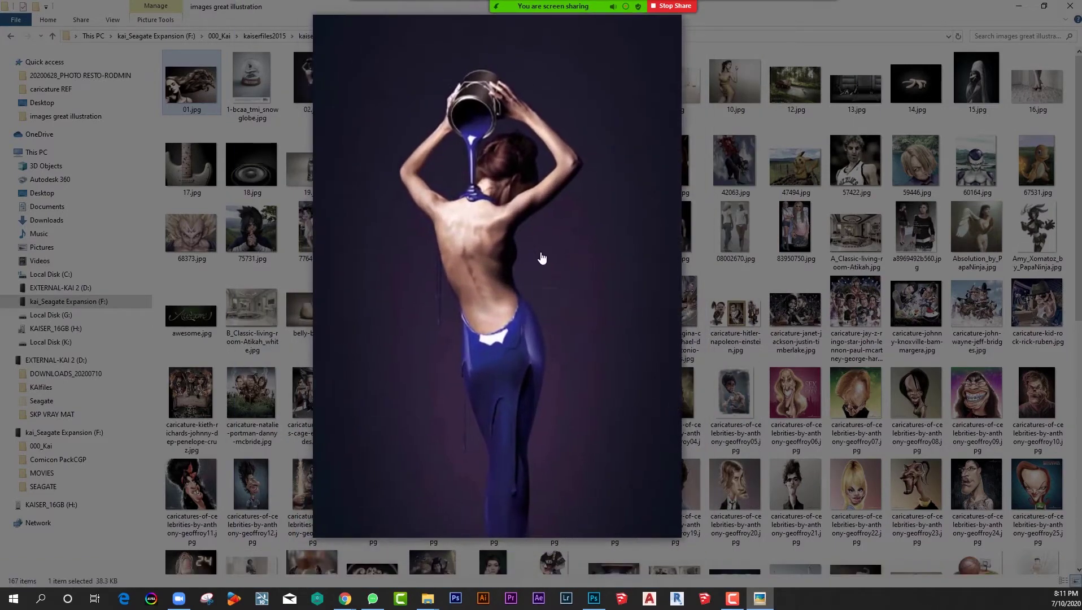
{"action": "left_click_drag", "start_coordinate": [570, 261], "coordinate": [591, 273]}
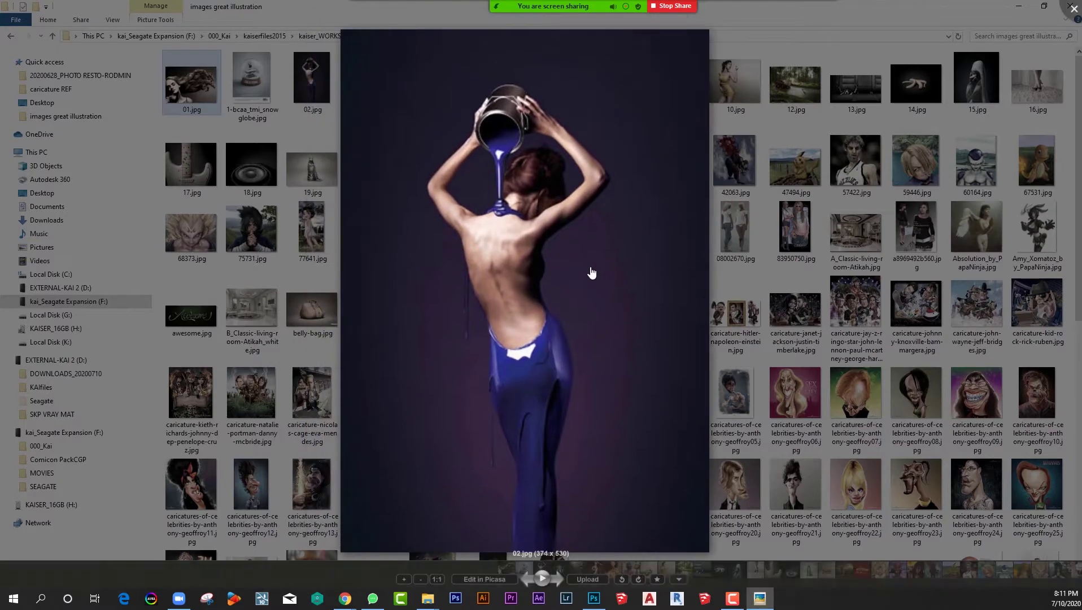
{"action": "key", "text": "Right"}
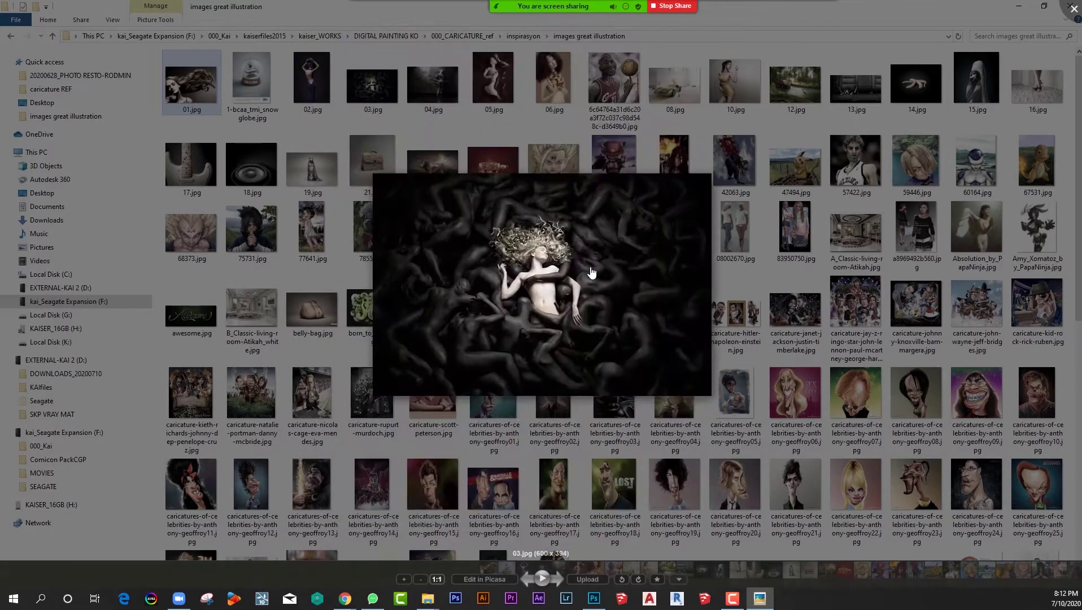
{"action": "scroll", "coordinate": [592, 272], "scroll_direction": "up", "scroll_amount": 4}
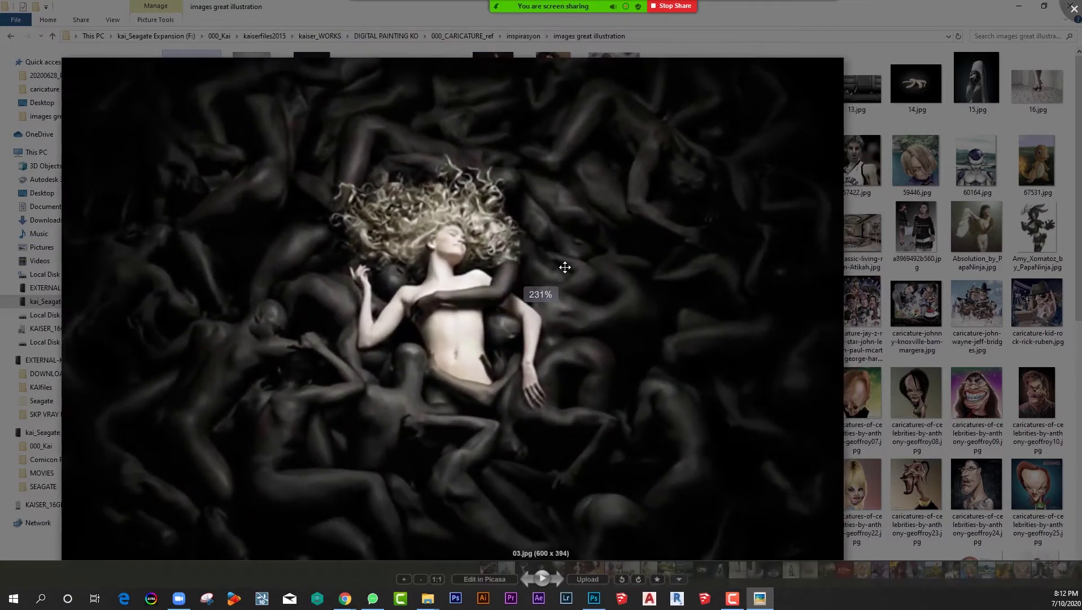
Zoom closely into 04.jpg and 05.jpg
{"action": "key", "text": "Right"}
{"action": "scroll", "coordinate": [594, 246], "scroll_direction": "up", "scroll_amount": 1}
{"action": "scroll", "coordinate": [594, 245], "scroll_direction": "up", "scroll_amount": 1}
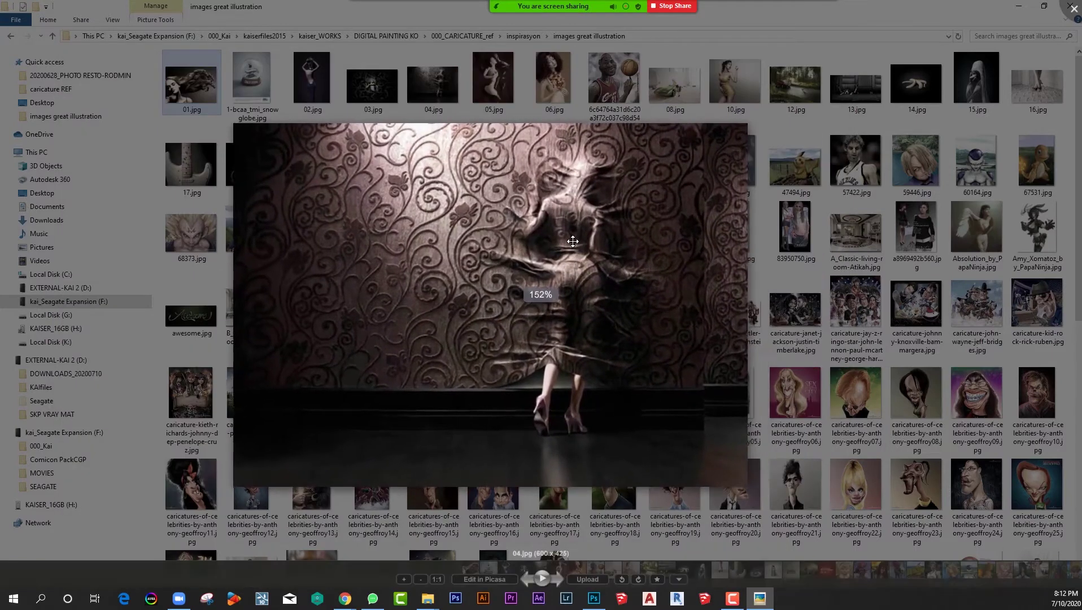
{"action": "scroll", "coordinate": [587, 247], "scroll_direction": "up", "scroll_amount": 1}
{"action": "key", "text": "Right"}
{"action": "scroll", "coordinate": [548, 250], "scroll_direction": "up", "scroll_amount": 1}
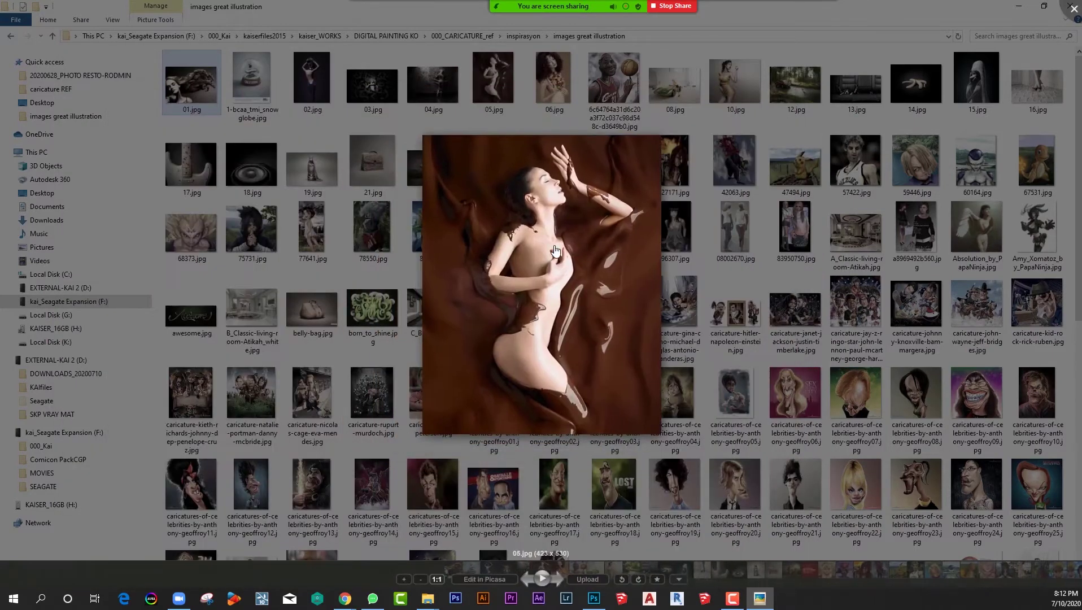
{"action": "scroll", "coordinate": [508, 250], "scroll_direction": "up", "scroll_amount": 1}
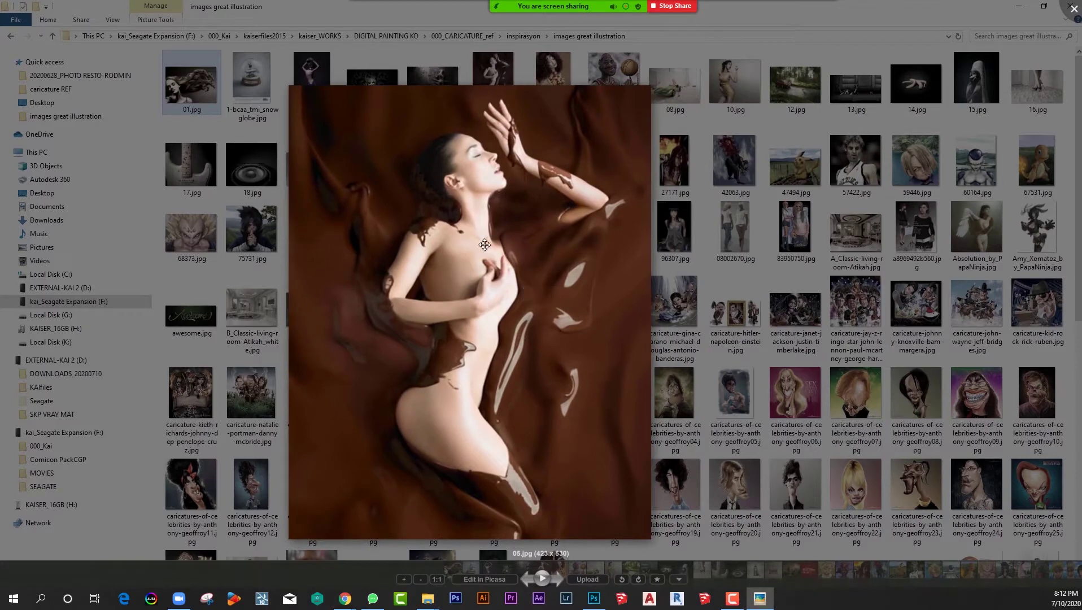
Zoom into 06.jpg and the basketball caricature
{"action": "key", "text": "Right"}
{"action": "scroll", "coordinate": [539, 271], "scroll_direction": "up", "scroll_amount": 1}
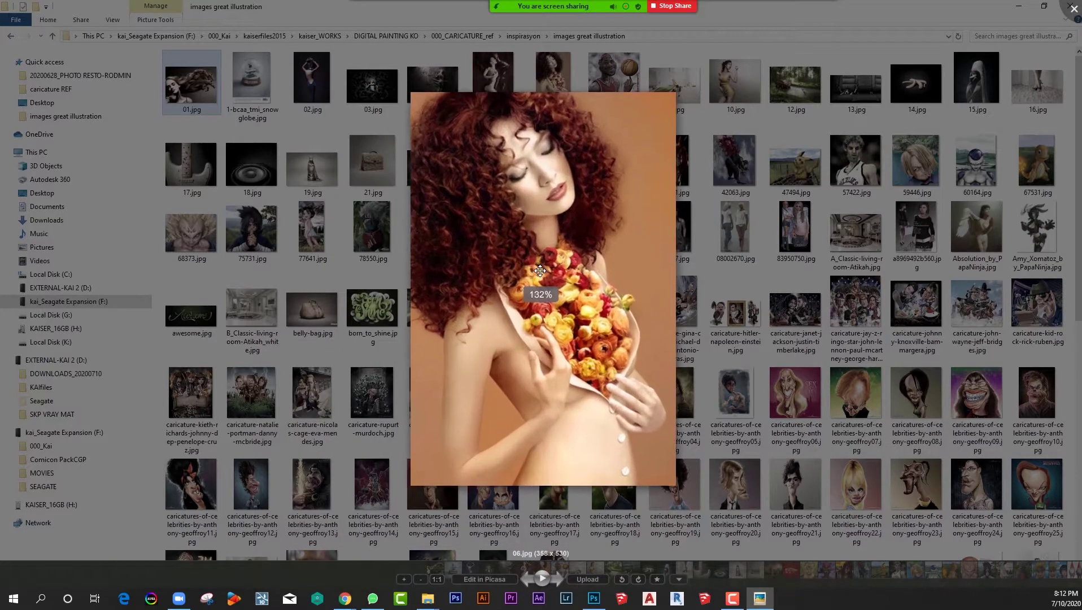
{"action": "scroll", "coordinate": [540, 271], "scroll_direction": "up", "scroll_amount": 1}
{"action": "key", "text": "Right"}
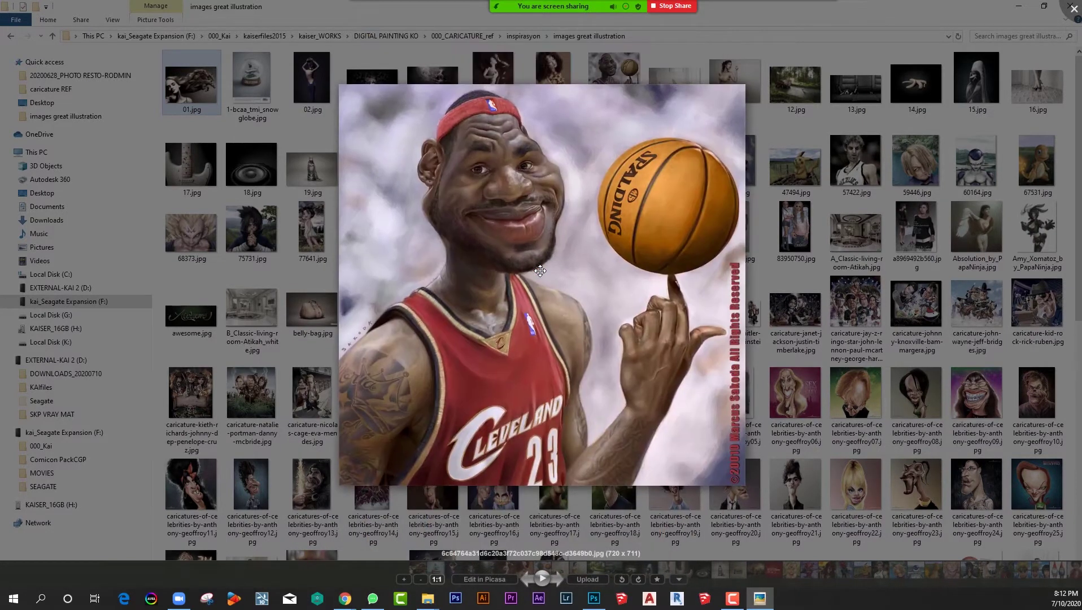
{"action": "scroll", "coordinate": [549, 278], "scroll_direction": "up", "scroll_amount": 2}
{"action": "scroll", "coordinate": [459, 218], "scroll_direction": "up", "scroll_amount": 1}
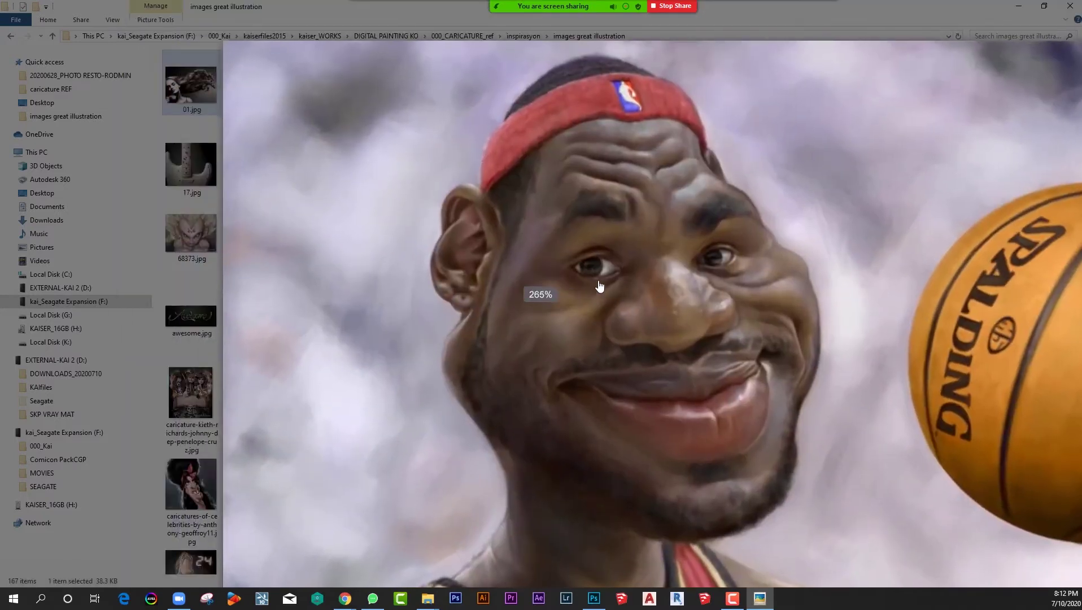
Pan the basketball caricature upward, leave full screen, and advance to 08.jpg
{"action": "left_click_drag", "start_coordinate": [312, 271], "coordinate": [322, 193]}
{"action": "scroll", "coordinate": [362, 224], "scroll_direction": "down", "scroll_amount": 2}
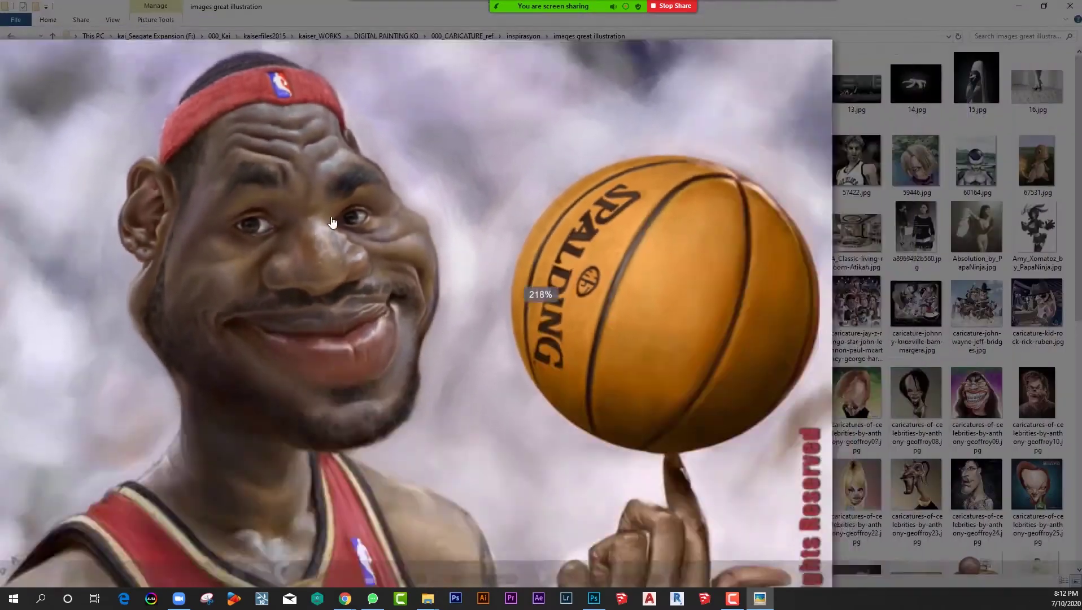
{"action": "left_click", "coordinate": [673, 257]}
{"action": "key", "text": "Right"}
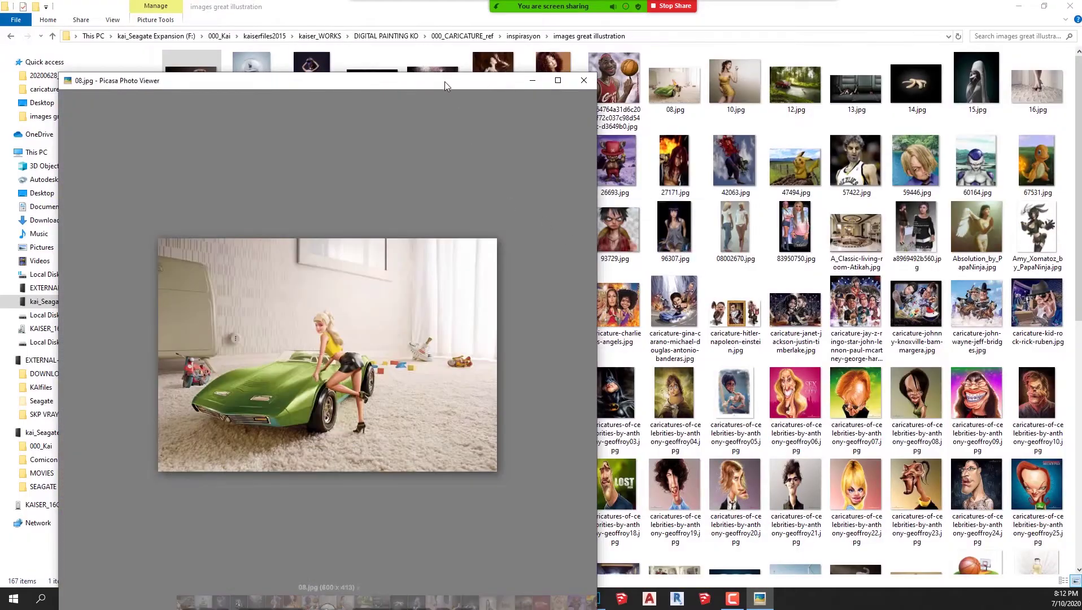
Return to full screen, zoom in, and page through 10.jpg to 14.jpg
{"action": "left_click", "coordinate": [688, 62]}
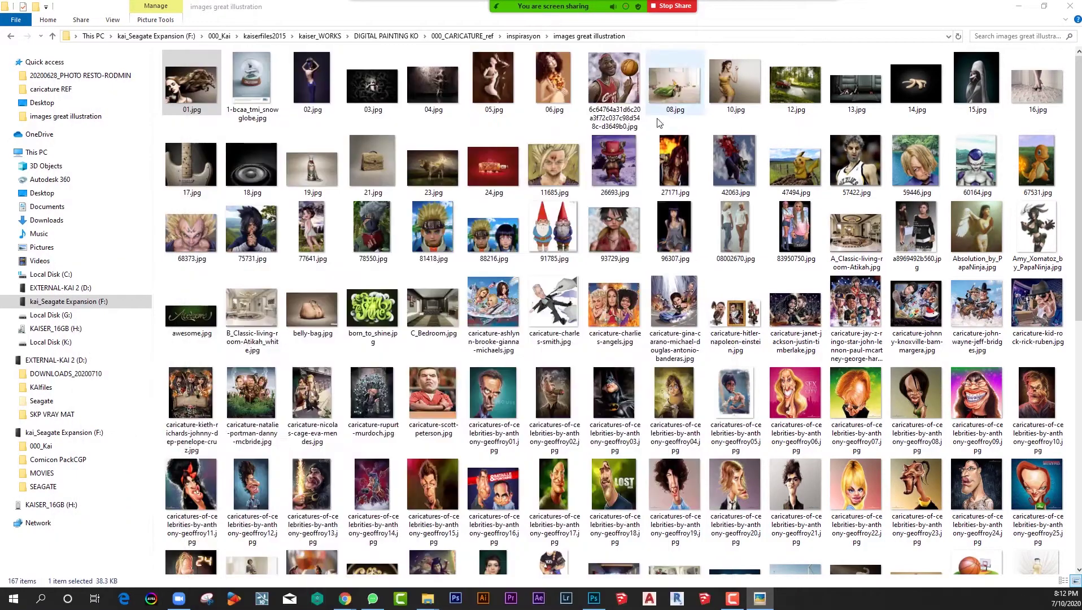
{"action": "scroll", "coordinate": [568, 249], "scroll_direction": "up", "scroll_amount": 1}
{"action": "scroll", "coordinate": [558, 272], "scroll_direction": "up", "scroll_amount": 2}
{"action": "key", "text": "Right"}
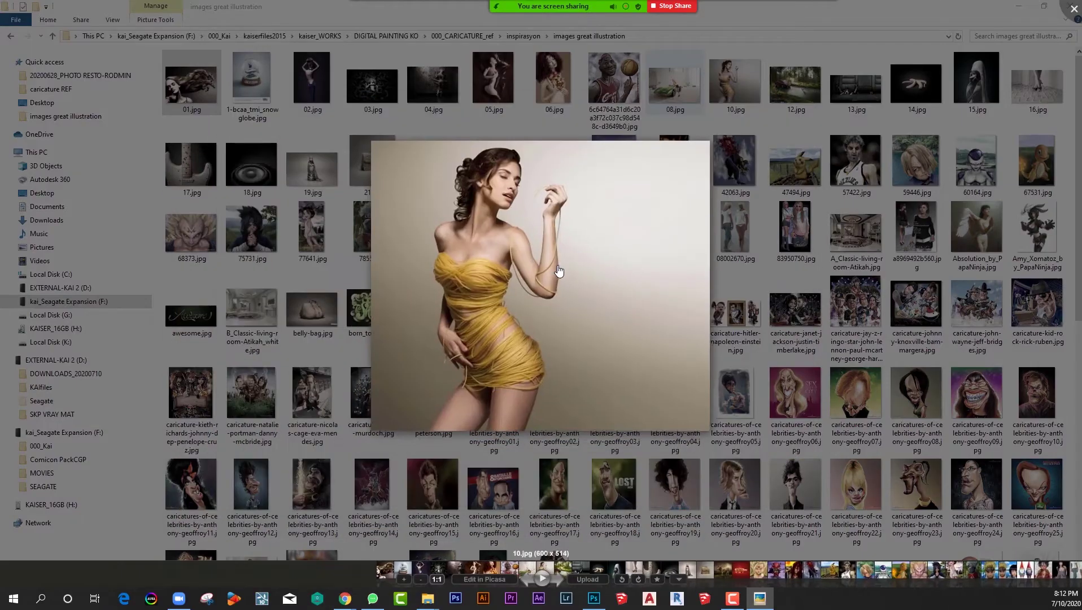
{"action": "key", "text": "Right"}
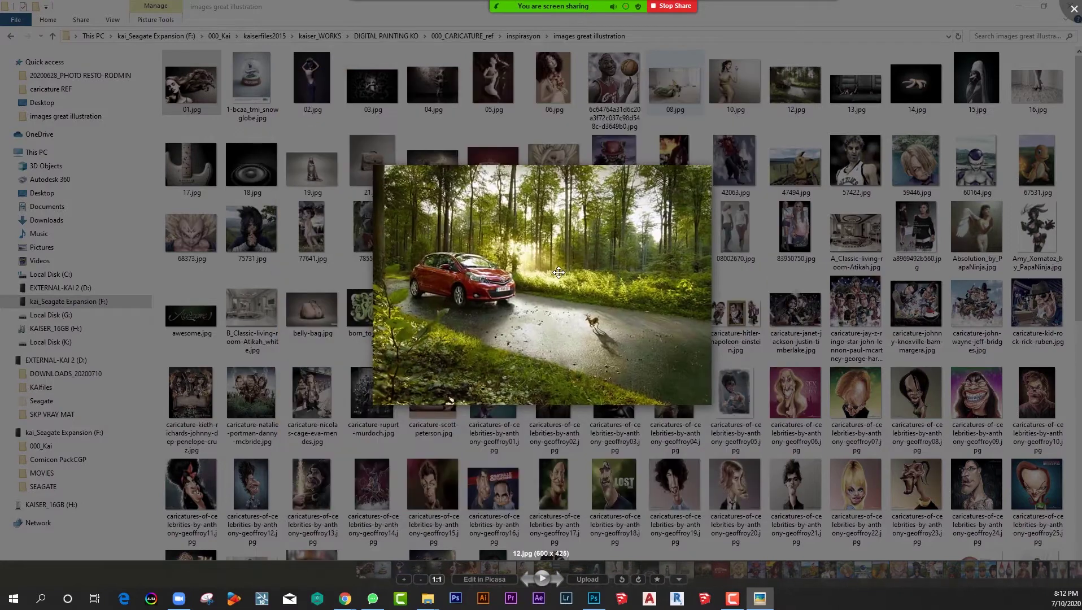
{"action": "key", "text": "Right"}
{"action": "key", "text": "Right"}
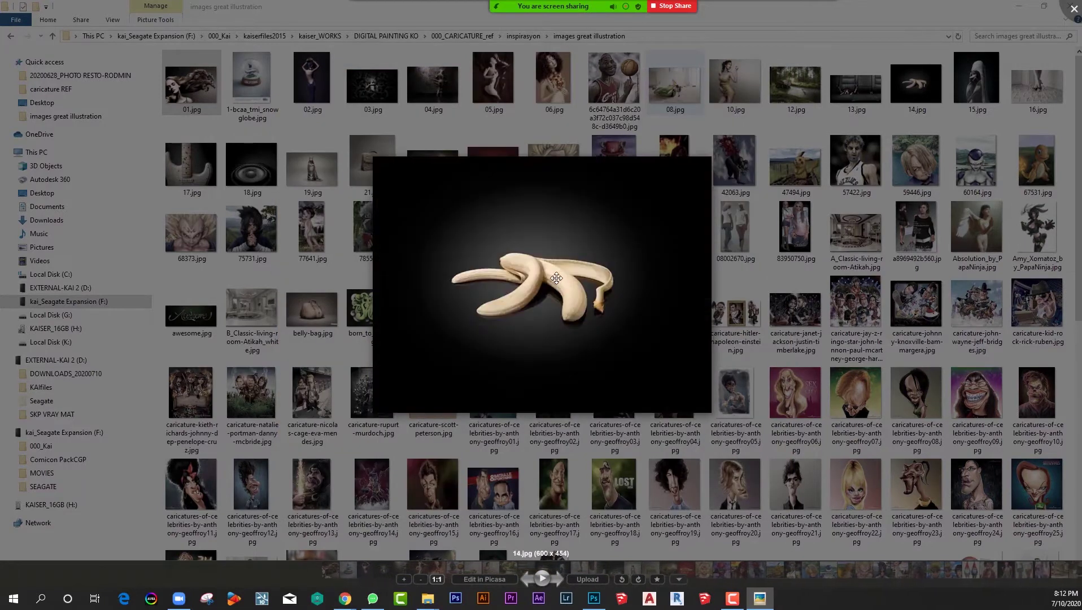
Go back to the banana image, then zoom while browsing 15.jpg through 17.jpg
{"action": "key", "text": "Right"}
{"action": "key", "text": "Left"}
{"action": "scroll", "coordinate": [554, 284], "scroll_direction": "up", "scroll_amount": 1}
{"action": "key", "text": "Right"}
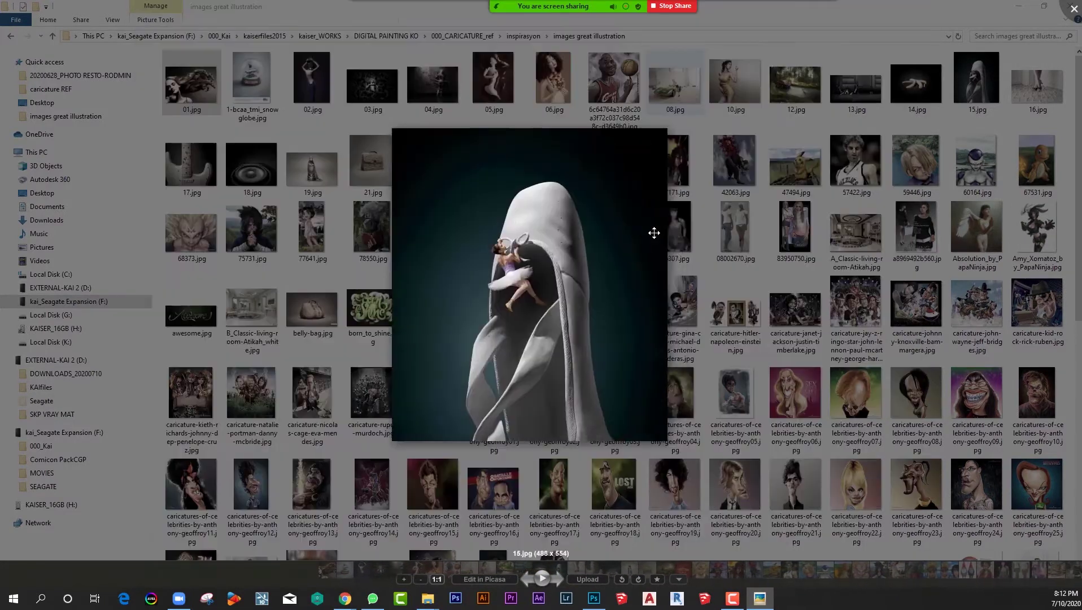
{"action": "scroll", "coordinate": [587, 271], "scroll_direction": "up", "scroll_amount": 1}
{"action": "key", "text": "Right"}
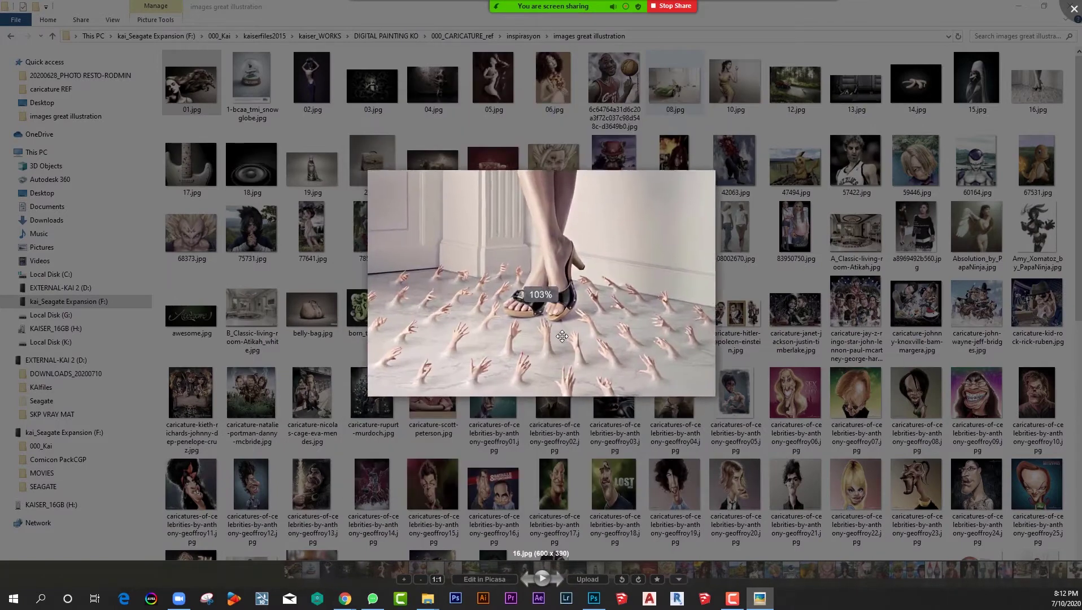
{"action": "scroll", "coordinate": [531, 271], "scroll_direction": "up", "scroll_amount": 1}
{"action": "key", "text": "Right"}
{"action": "key", "text": "Right"}
{"action": "key", "text": "Right"}
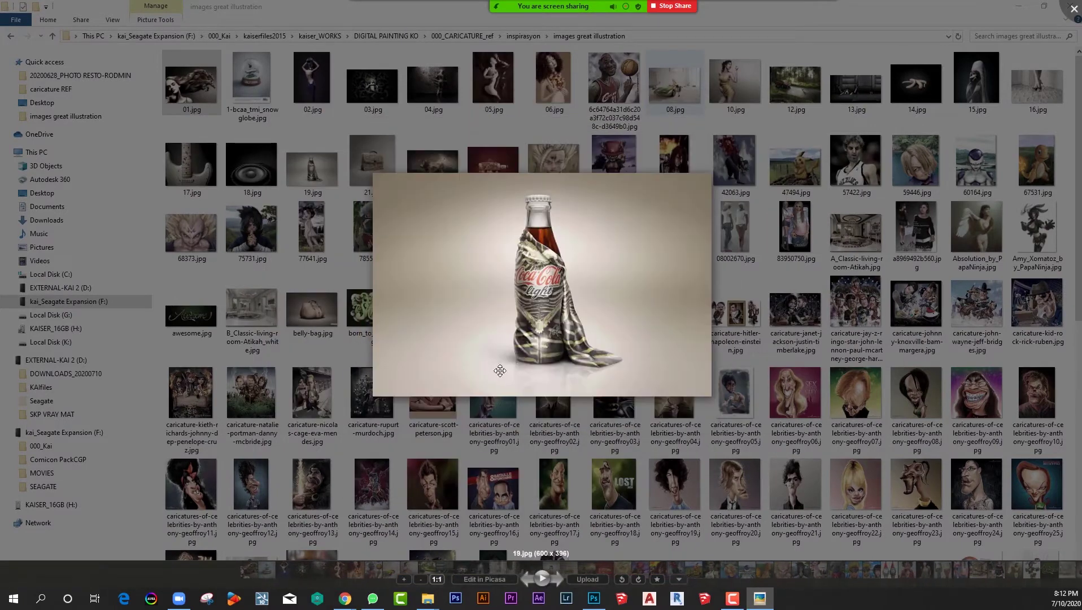
{"action": "key", "text": "Right"}
Page ahead past 23.jpg, 27171.jpg, 59446.jpg, 60164.jpg, 68373.jpg and 75731.jpg to 77641.jpg
{"action": "key", "text": "Right"}
{"action": "key", "text": "Right"}
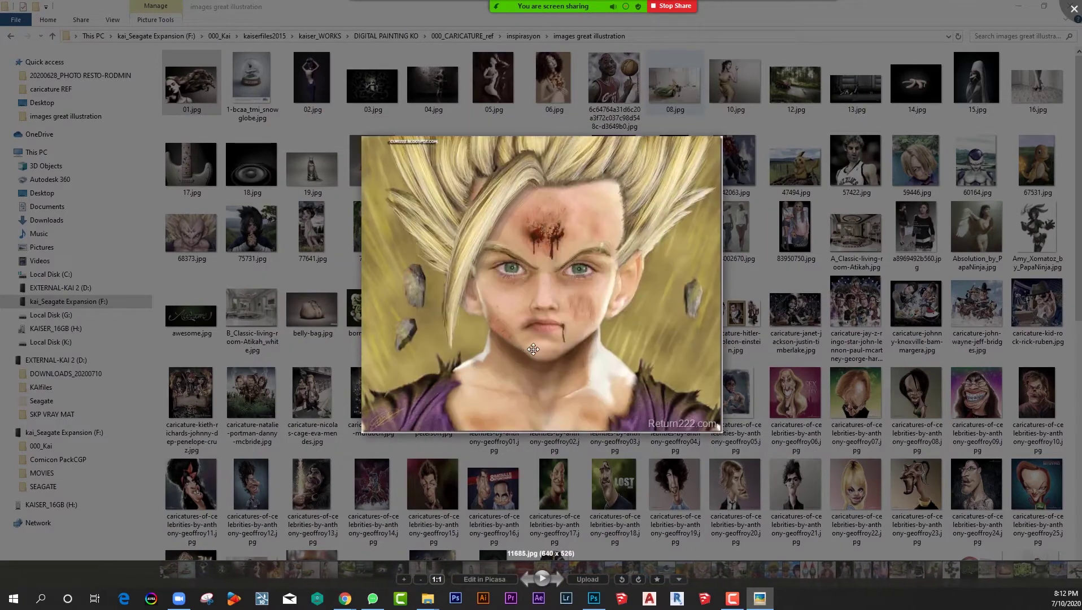
{"action": "key", "text": "Right"}
{"action": "key", "text": "Right"}
{"action": "key", "text": "Right"}
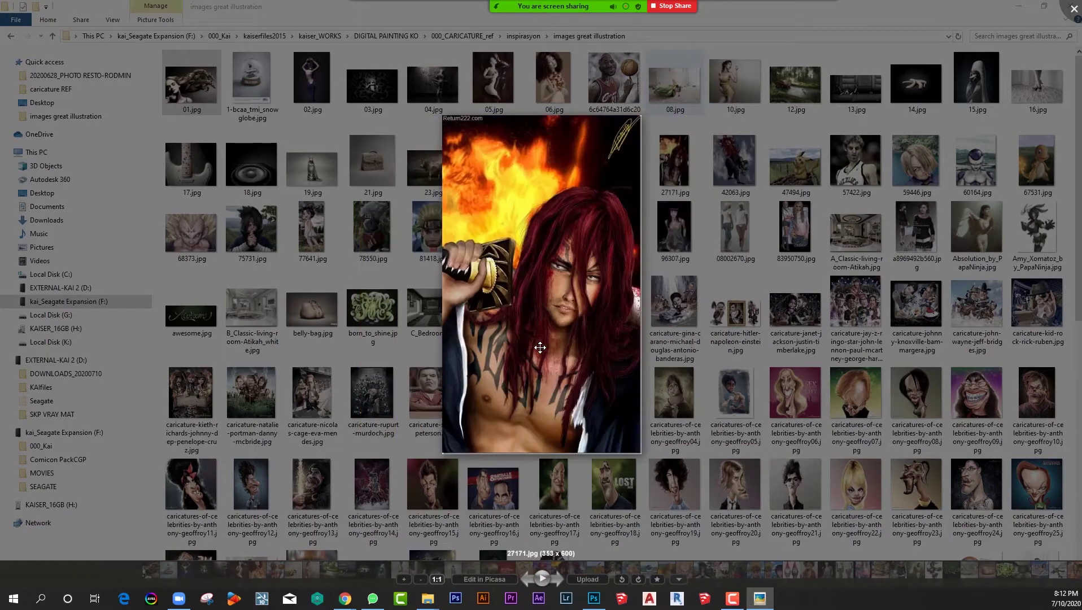
{"action": "key", "text": "Right"}
{"action": "key", "text": "Right"}
{"action": "key", "text": "Right"}
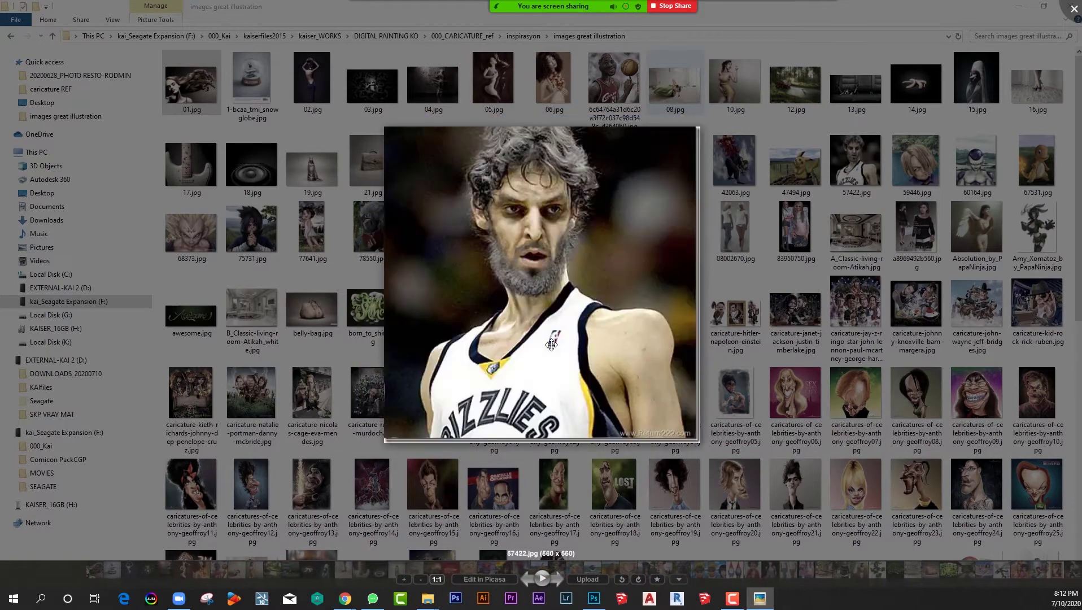
{"action": "key", "text": "Right"}
{"action": "key", "text": "Right"}
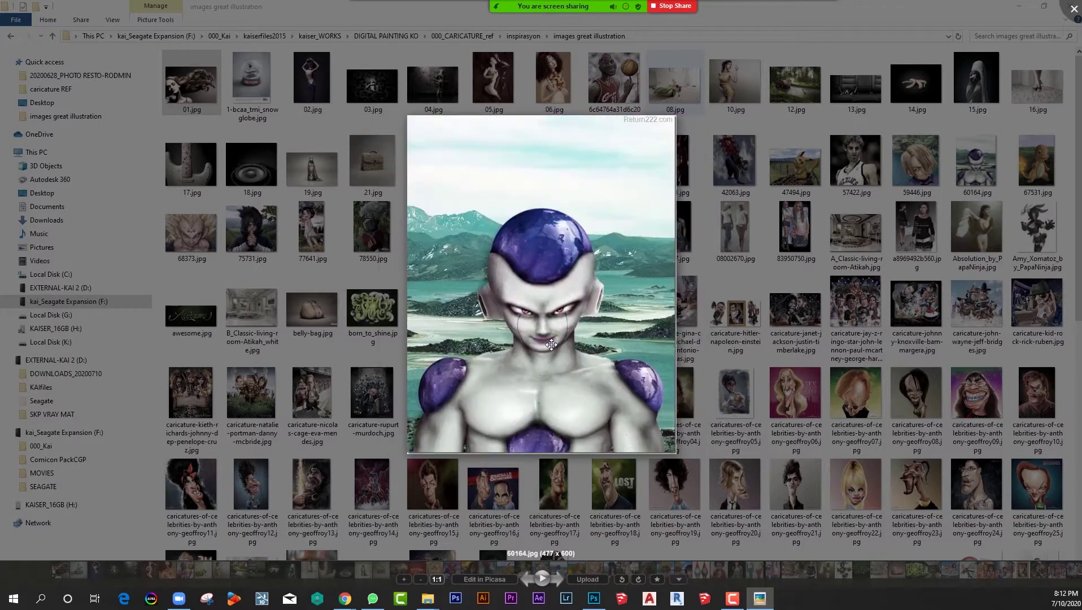
{"action": "key", "text": "Right"}
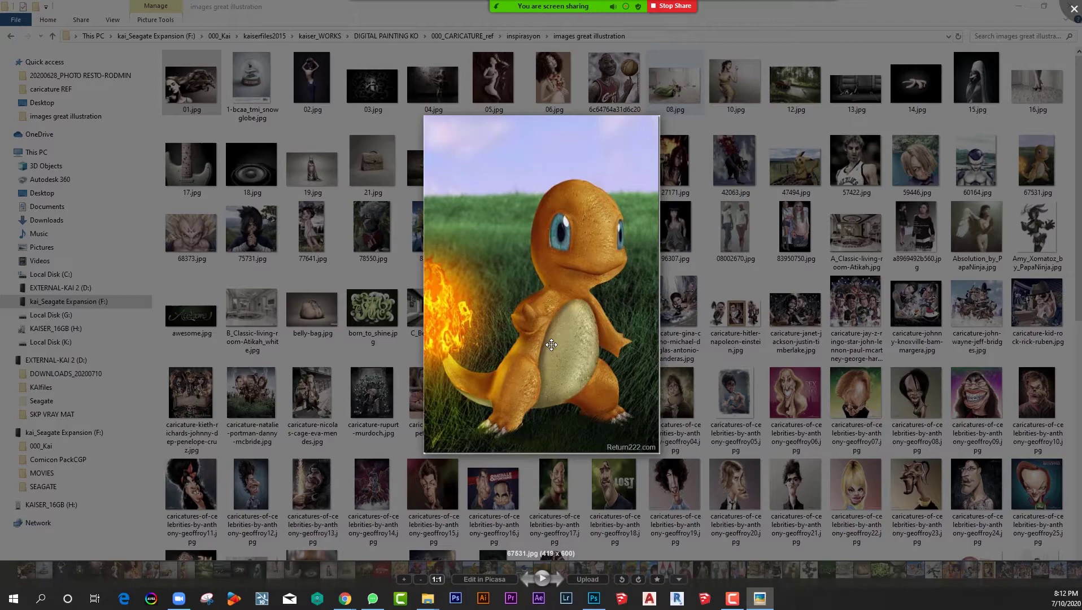
{"action": "key", "text": "Right"}
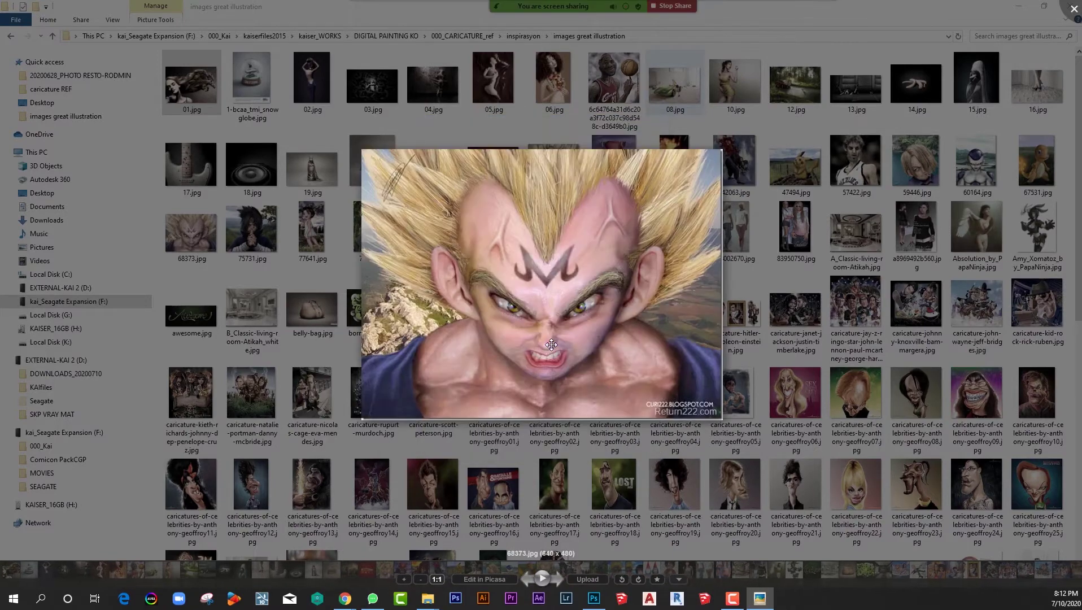
{"action": "key", "text": "Right"}
{"action": "key", "text": "Right"}
{"action": "key", "text": "Right"}
{"action": "key", "text": "Right"}
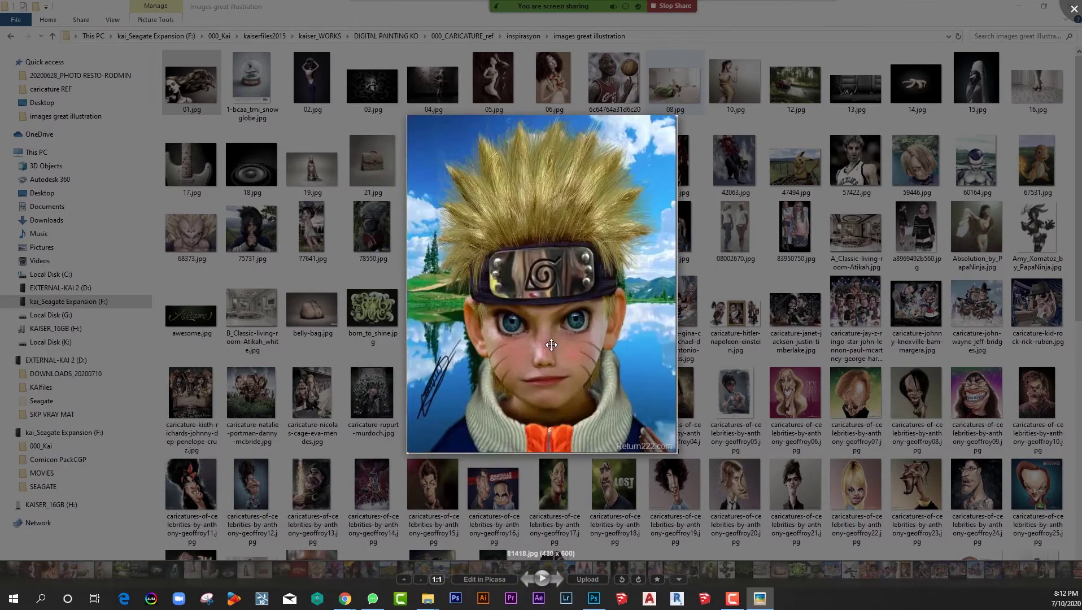
{"action": "key", "text": "Right"}
Page on to belly-bag.jpg, step back one image, and zoom in and out
{"action": "key", "text": "Right"}
{"action": "key", "text": "Right"}
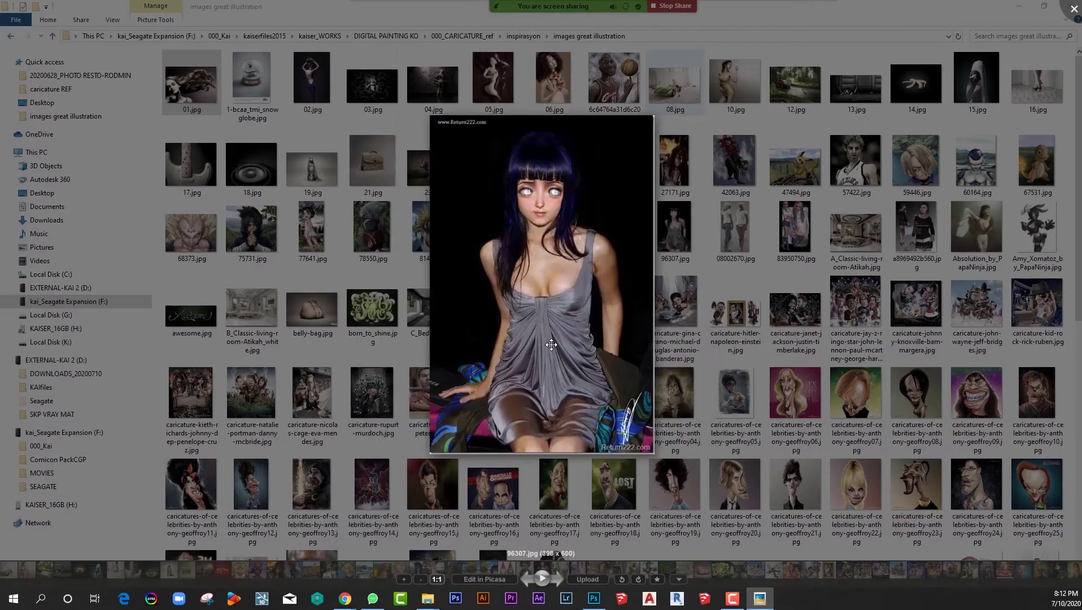
{"action": "key", "text": "Right"}
{"action": "key", "text": "Right"}
{"action": "key", "text": "Right"}
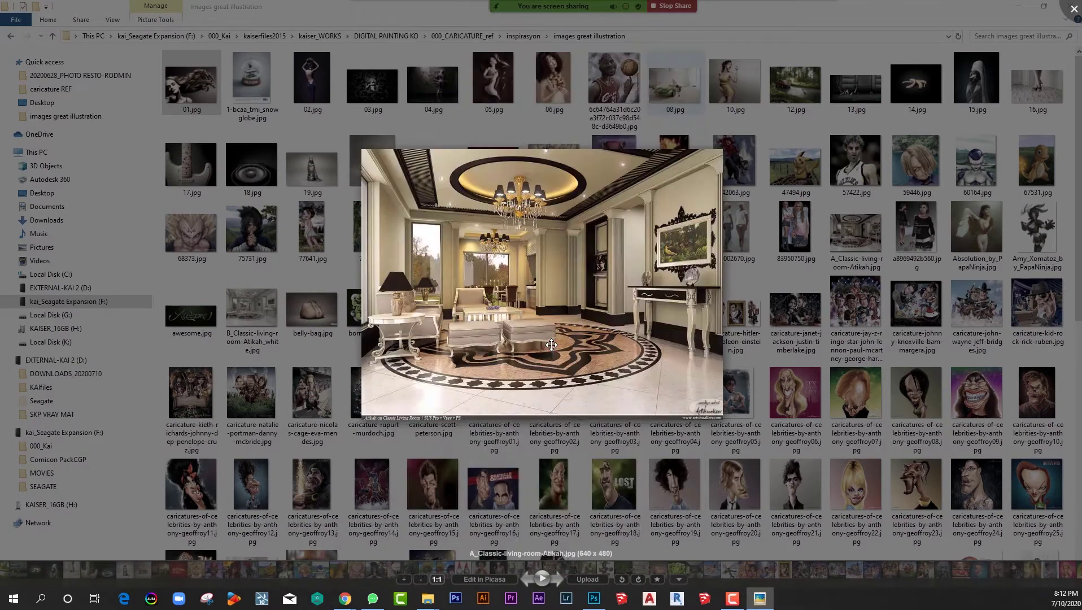
{"action": "key", "text": "Right"}
{"action": "key", "text": "Right"}
{"action": "key", "text": "Right"}
{"action": "key", "text": "Right"}
{"action": "key", "text": "Right"}
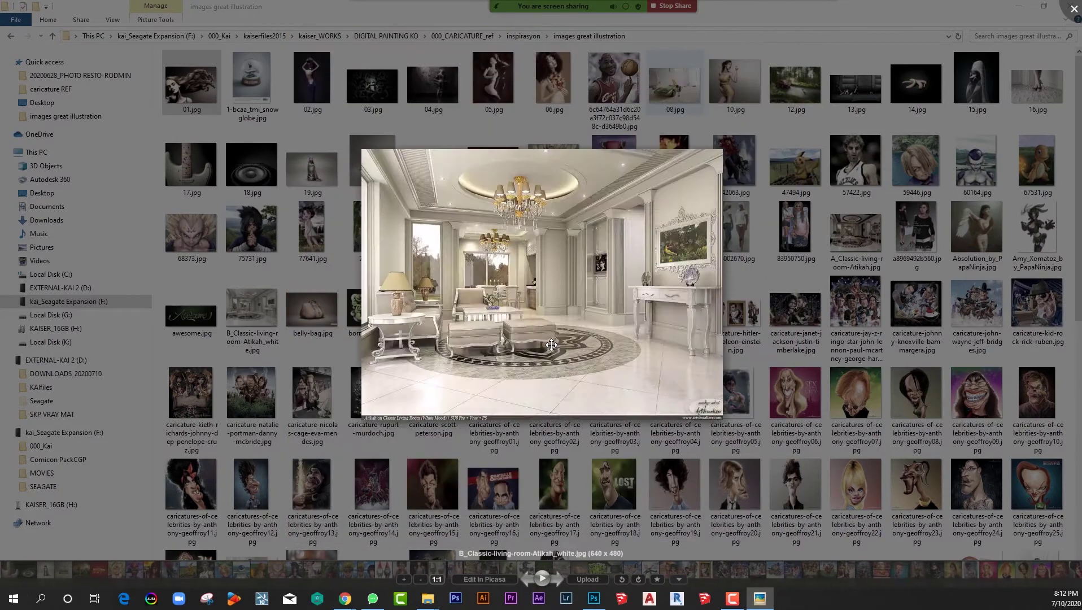
{"action": "key", "text": "Right"}
{"action": "key", "text": "Right"}
{"action": "key", "text": "Left"}
{"action": "scroll", "coordinate": [485, 362], "scroll_direction": "up", "scroll_amount": 2}
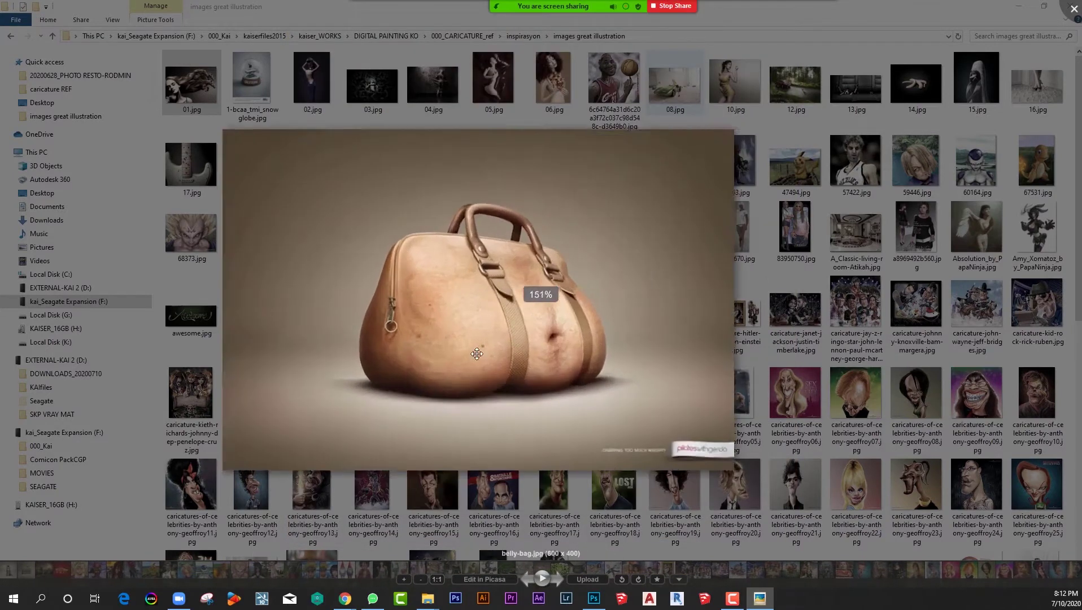
{"action": "scroll", "coordinate": [490, 386], "scroll_direction": "up", "scroll_amount": 3}
{"action": "scroll", "coordinate": [495, 383], "scroll_direction": "up", "scroll_amount": 1}
{"action": "scroll", "coordinate": [503, 379], "scroll_direction": "down", "scroll_amount": 2}
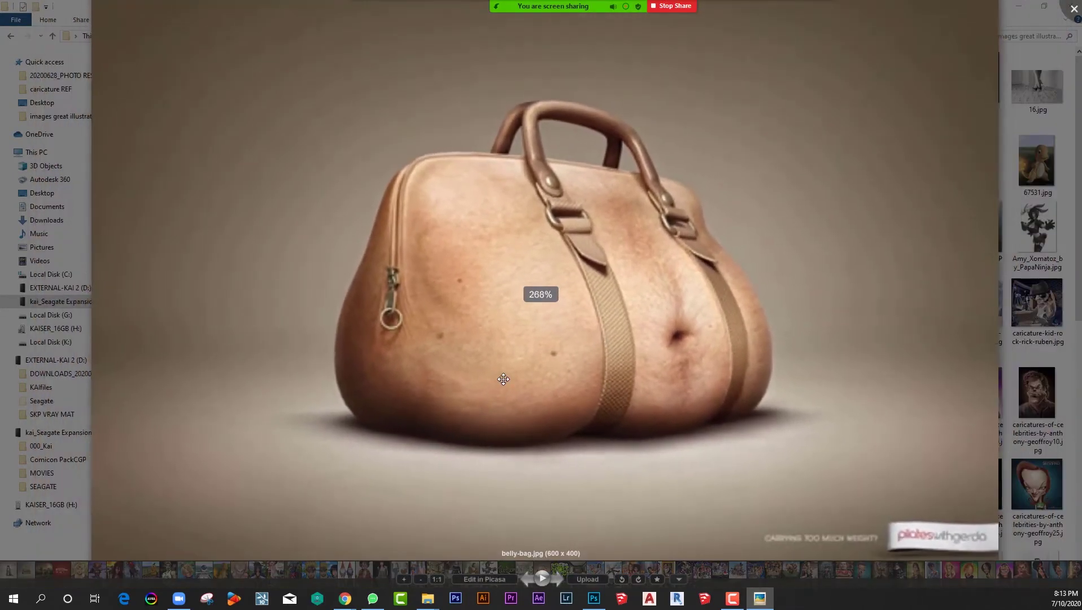
Zoom deep into born_to_shine.jpg's 3D lettering, then zoom back out
{"action": "key", "text": "Right"}
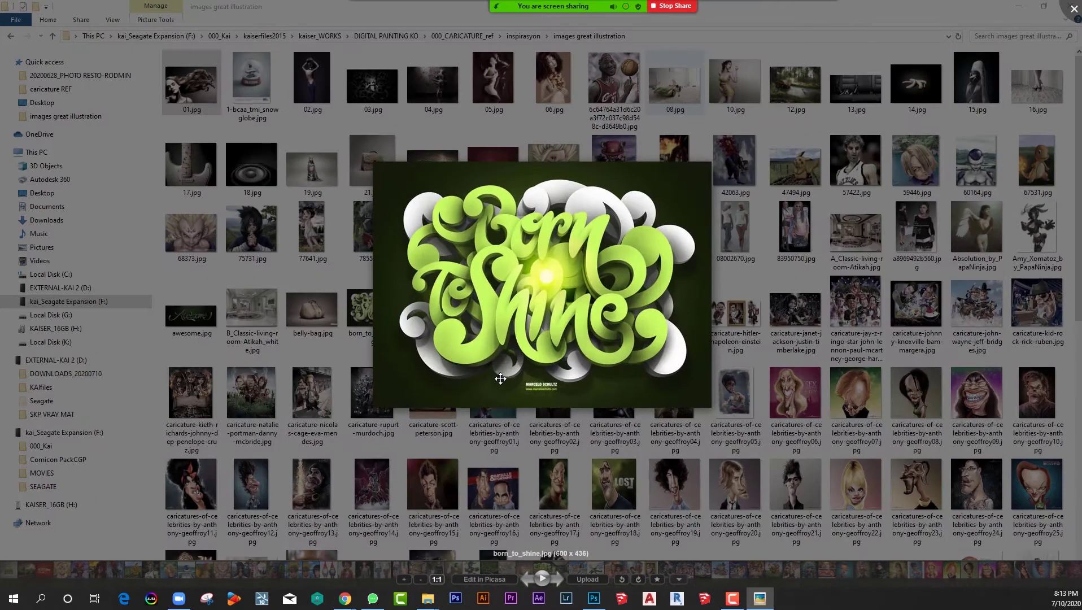
{"action": "scroll", "coordinate": [491, 344], "scroll_direction": "up", "scroll_amount": 2}
{"action": "scroll", "coordinate": [559, 438], "scroll_direction": "up", "scroll_amount": 2}
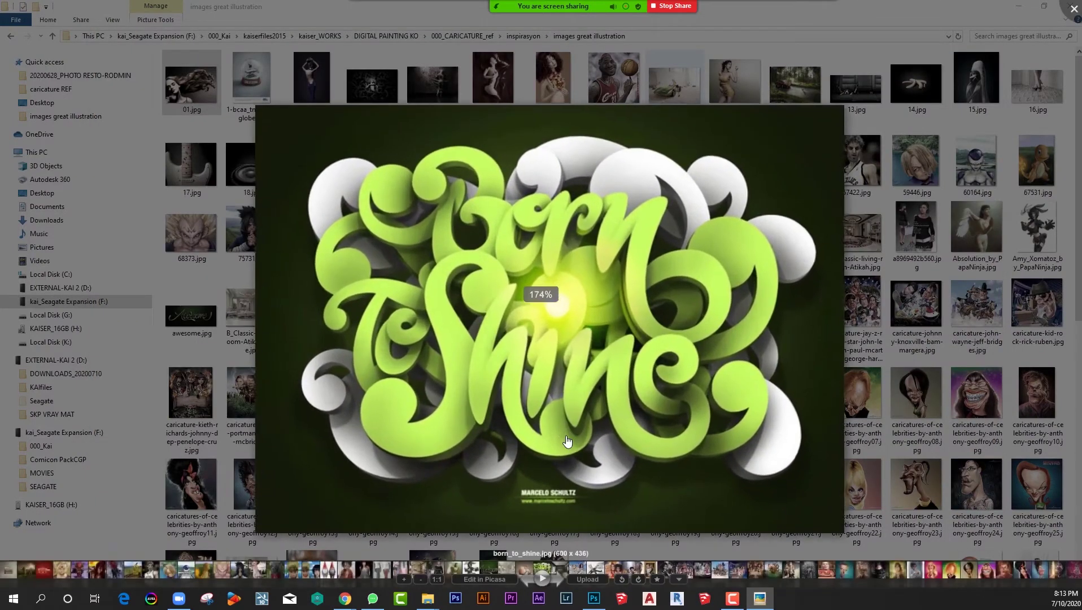
{"action": "scroll", "coordinate": [586, 477], "scroll_direction": "up", "scroll_amount": 3}
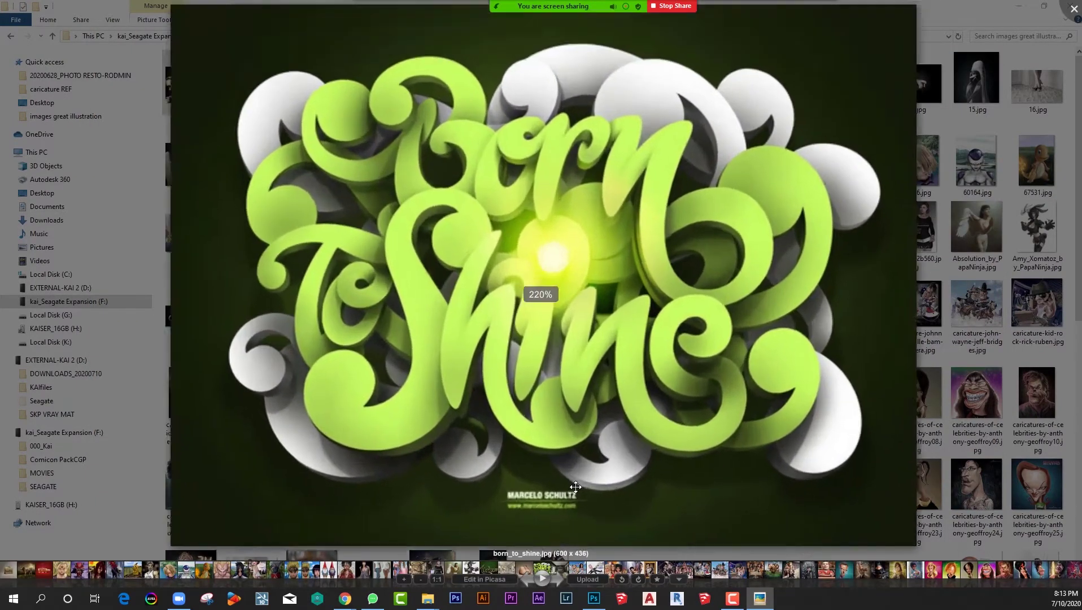
{"action": "scroll", "coordinate": [593, 451], "scroll_direction": "up", "scroll_amount": 2}
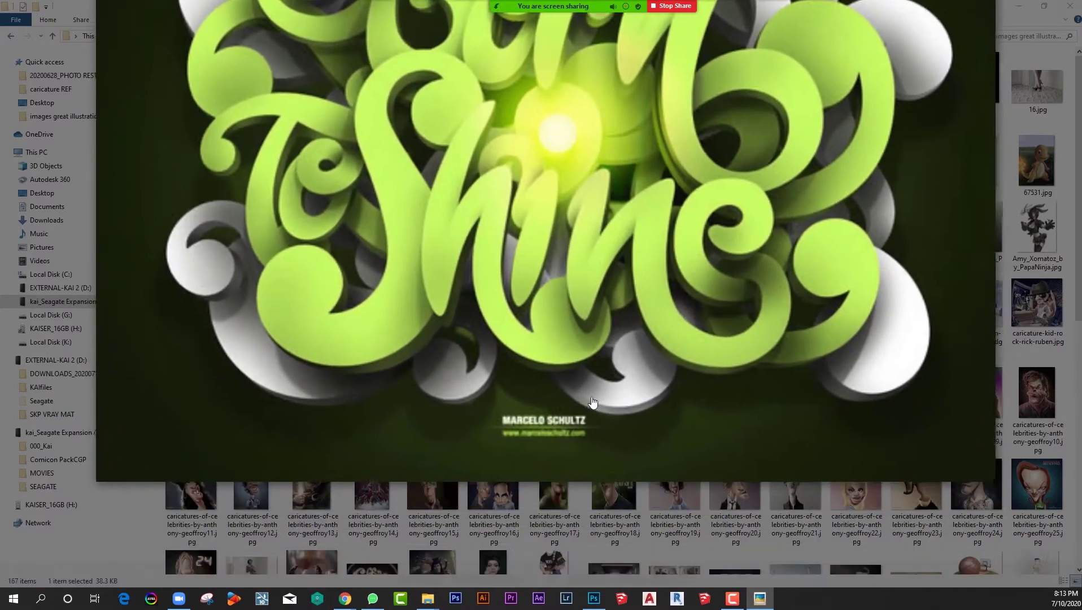
{"action": "scroll", "coordinate": [587, 430], "scroll_direction": "up", "scroll_amount": 5}
{"action": "scroll", "coordinate": [578, 432], "scroll_direction": "up", "scroll_amount": 3}
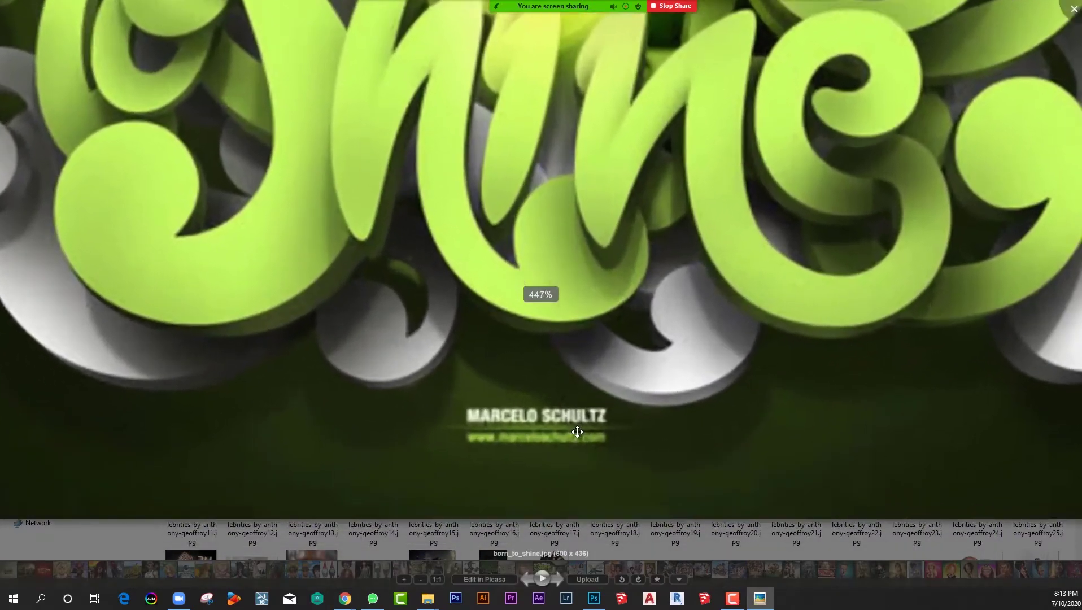
{"action": "scroll", "coordinate": [571, 395], "scroll_direction": "up", "scroll_amount": 3}
{"action": "scroll", "coordinate": [582, 395], "scroll_direction": "up", "scroll_amount": 2}
{"action": "scroll", "coordinate": [611, 354], "scroll_direction": "down", "scroll_amount": 7}
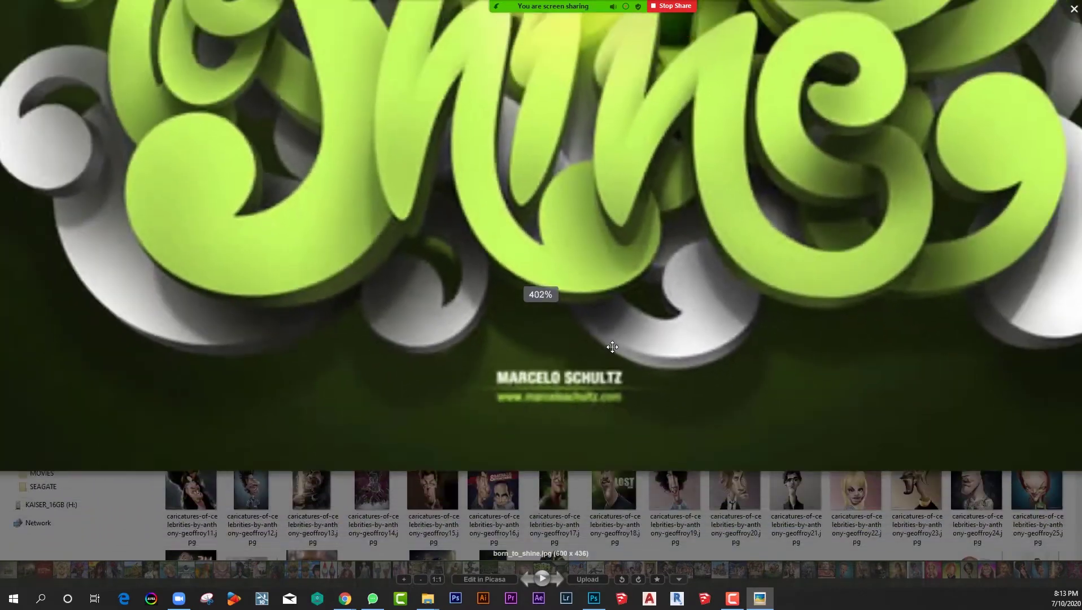
{"action": "scroll", "coordinate": [608, 350], "scroll_direction": "down", "scroll_amount": 7}
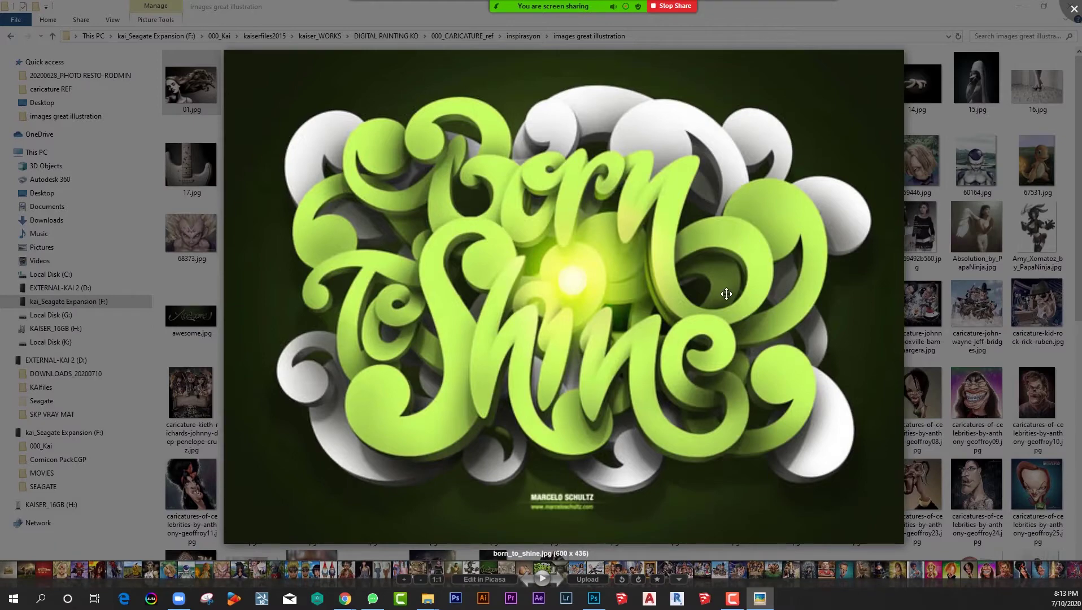
Arrow through the caricatures past the boat caricature to citroen.jpg
{"action": "key", "text": "Right"}
{"action": "key", "text": "Right"}
{"action": "key", "text": "Right"}
{"action": "key", "text": "Left"}
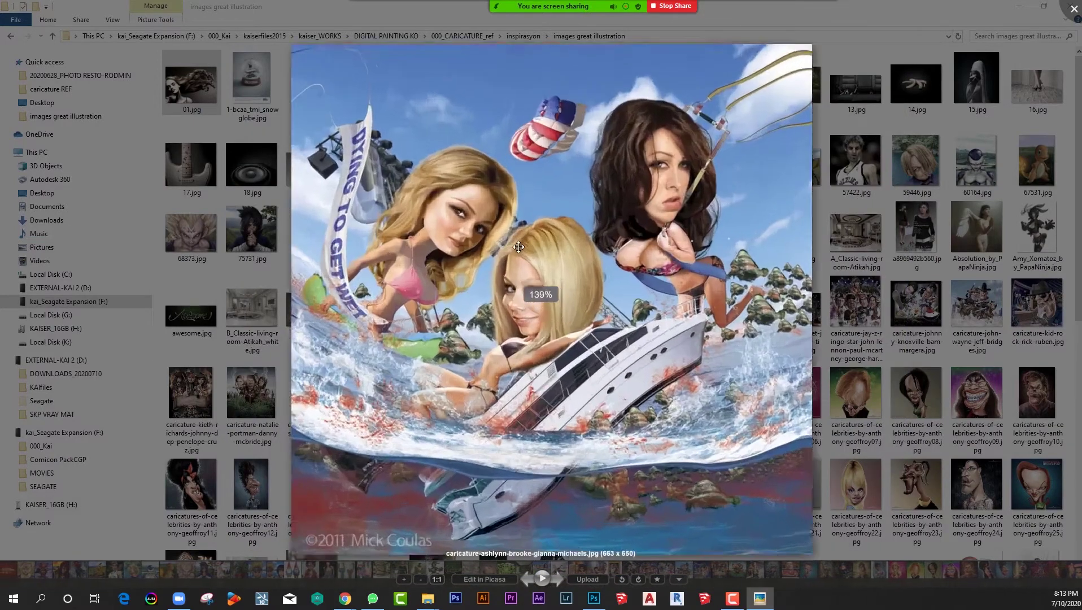
{"action": "key", "text": "Right"}
{"action": "key", "text": "Right"}
{"action": "key", "text": "Right"}
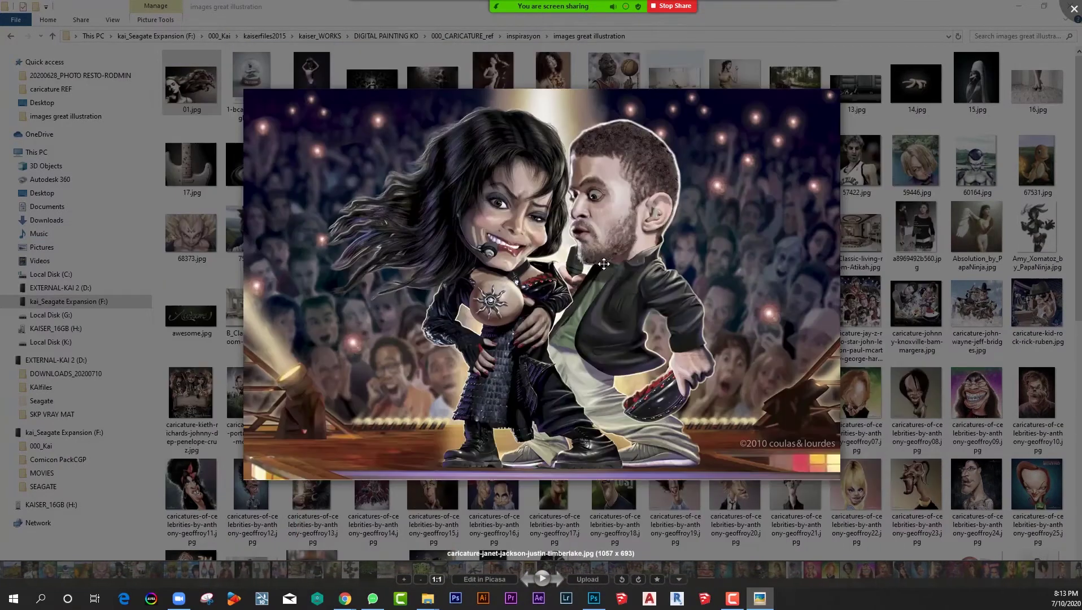
{"action": "key", "text": "Right"}
{"action": "key", "text": "Right"}
{"action": "key", "text": "Right"}
{"action": "key", "text": "Right"}
{"action": "key", "text": "Right"}
{"action": "key", "text": "Right"}
{"action": "key", "text": "Right"}
{"action": "key", "text": "Right"}
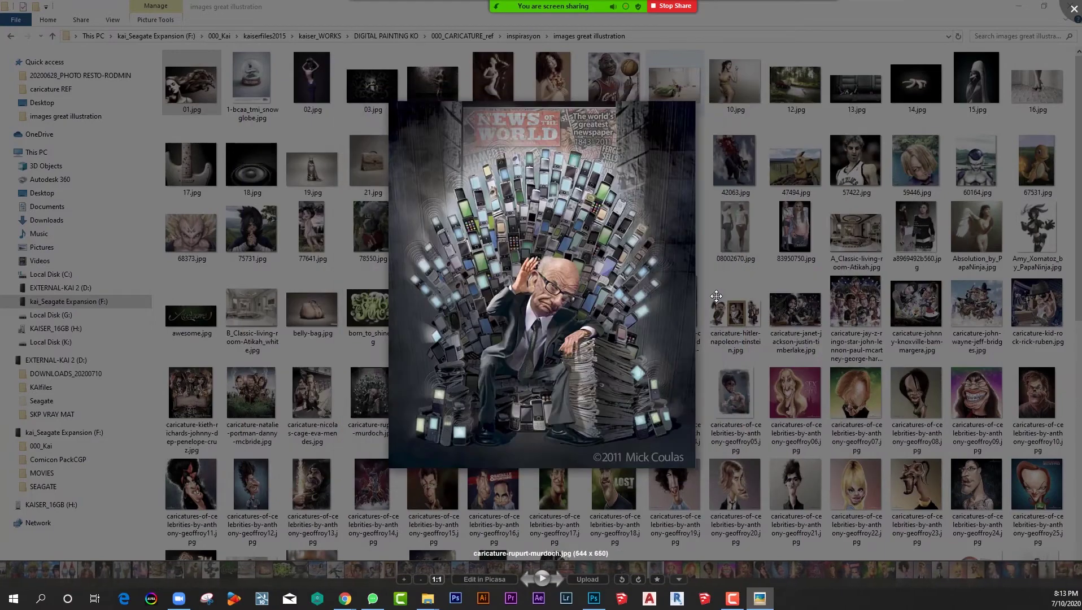
{"action": "key", "text": "Right"}
{"action": "key", "text": "Right"}
{"action": "key", "text": "Right"}
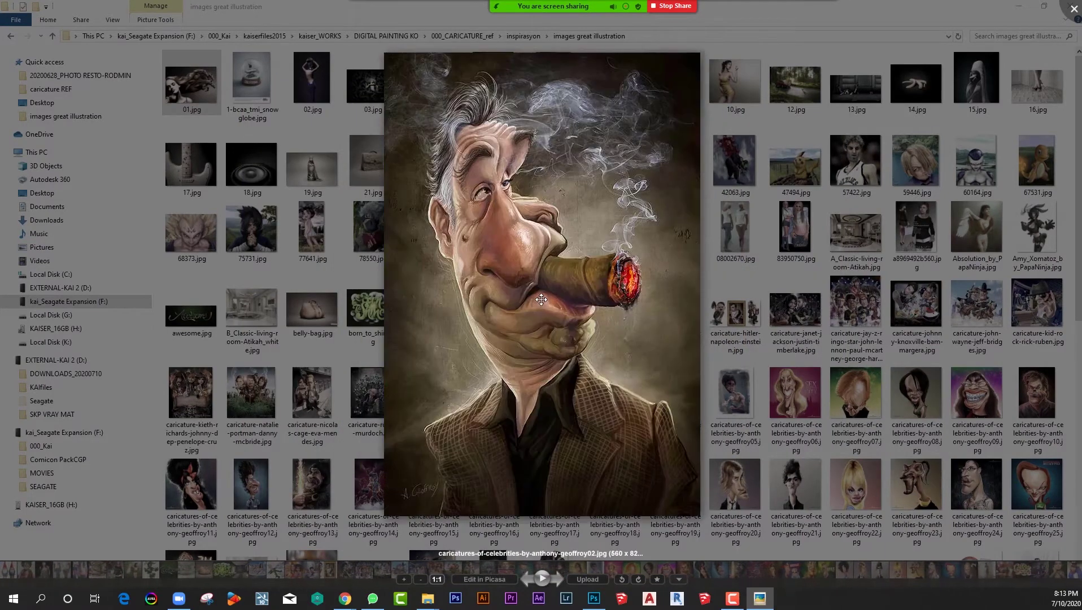
{"action": "key", "text": "Right"}
{"action": "key", "text": "Right"}
{"action": "key", "text": "Right"}
{"action": "key", "text": "Right"}
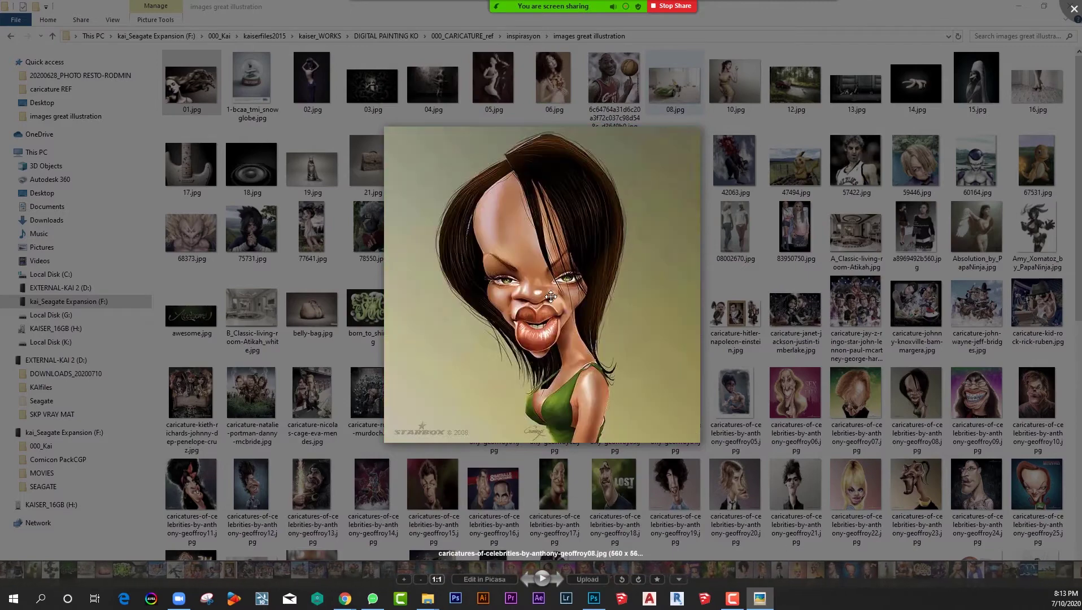
{"action": "key", "text": "Right"}
{"action": "key", "text": "Right"}
{"action": "key", "text": "Right"}
{"action": "key", "text": "Right"}
{"action": "key", "text": "Right"}
{"action": "key", "text": "Right"}
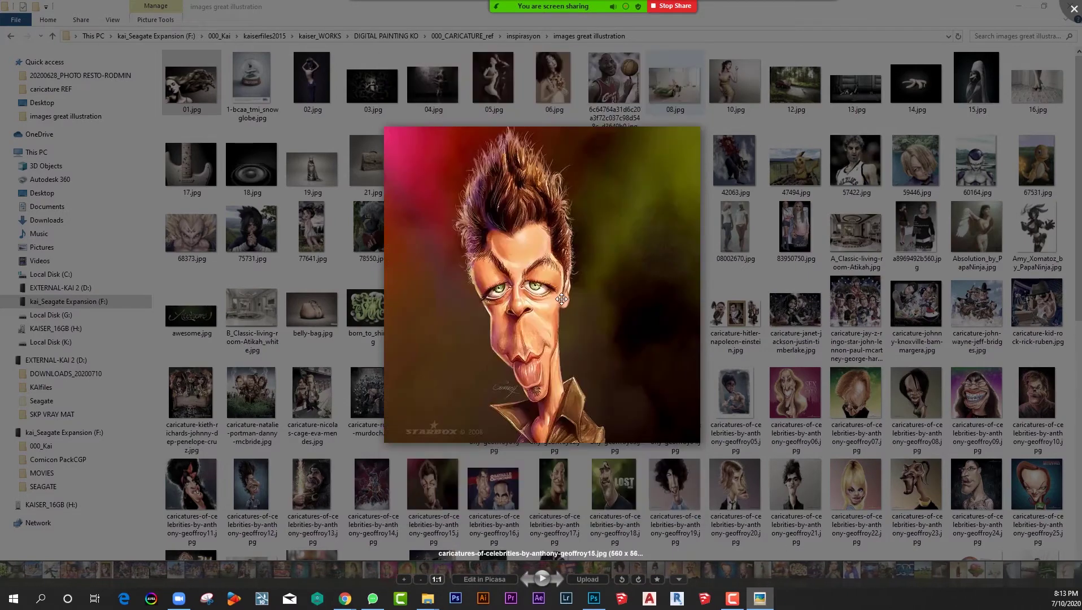
{"action": "key", "text": "Right"}
{"action": "key", "text": "Right"}
{"action": "key", "text": "Right"}
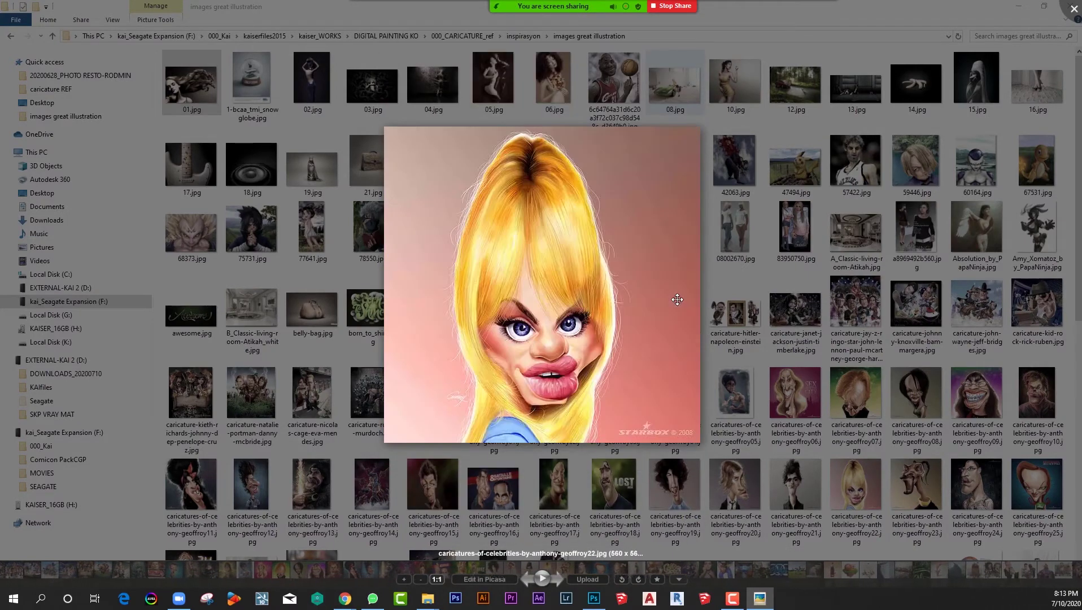
{"action": "key", "text": "Right"}
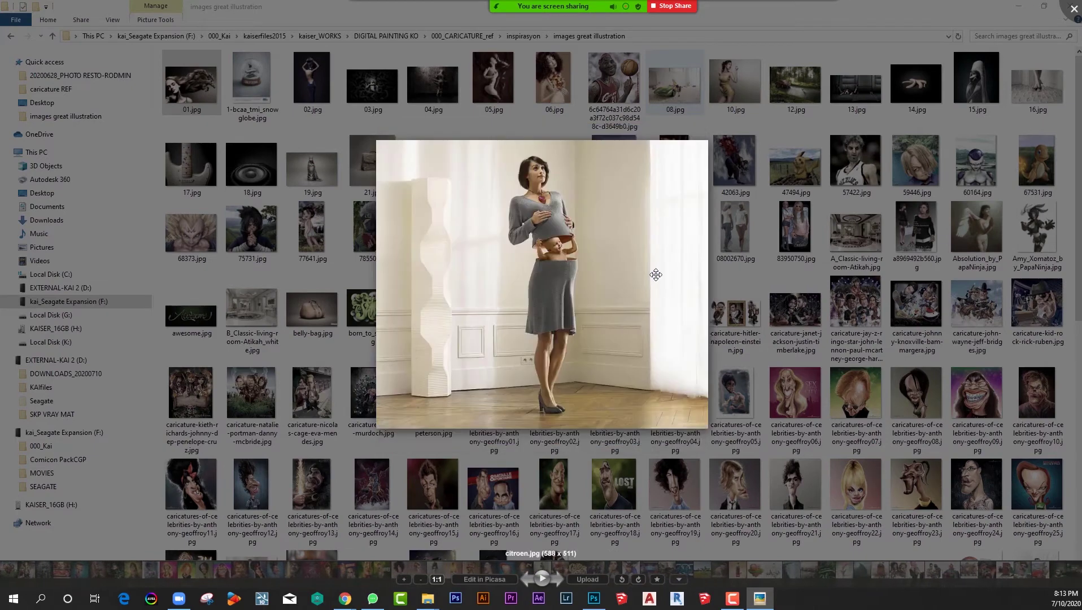
Zoom in and out on citroen.jpg, then close Picasa Photo Viewer
{"action": "scroll", "coordinate": [609, 278], "scroll_direction": "up", "scroll_amount": 3}
{"action": "scroll", "coordinate": [548, 240], "scroll_direction": "up", "scroll_amount": 4}
{"action": "scroll", "coordinate": [547, 240], "scroll_direction": "down", "scroll_amount": 2}
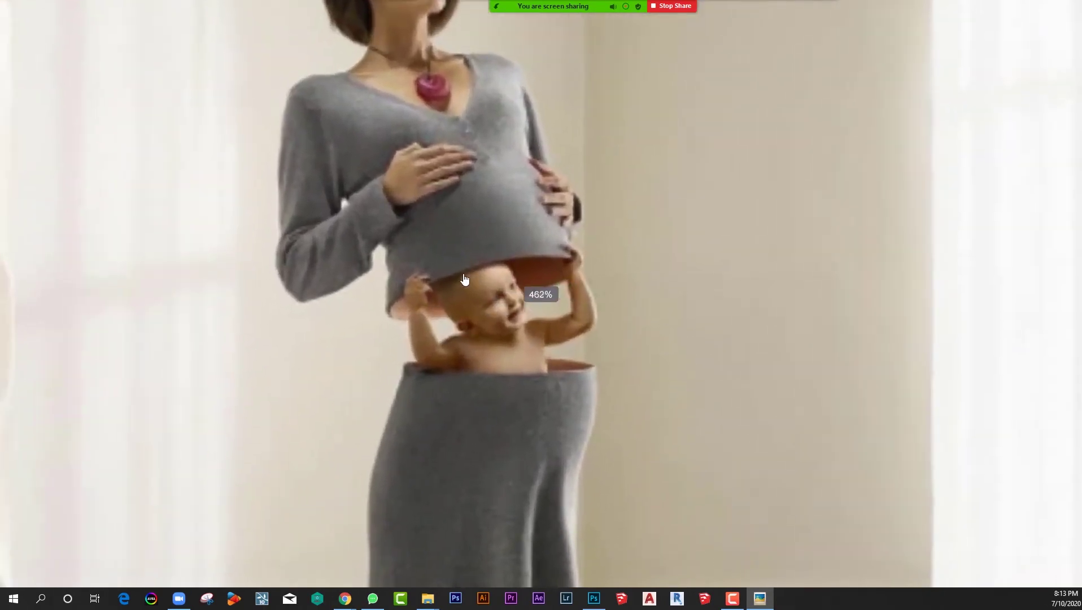
{"action": "scroll", "coordinate": [565, 254], "scroll_direction": "down", "scroll_amount": 2}
{"action": "scroll", "coordinate": [678, 271], "scroll_direction": "down", "scroll_amount": 2}
{"action": "scroll", "coordinate": [806, 286], "scroll_direction": "up", "scroll_amount": 2}
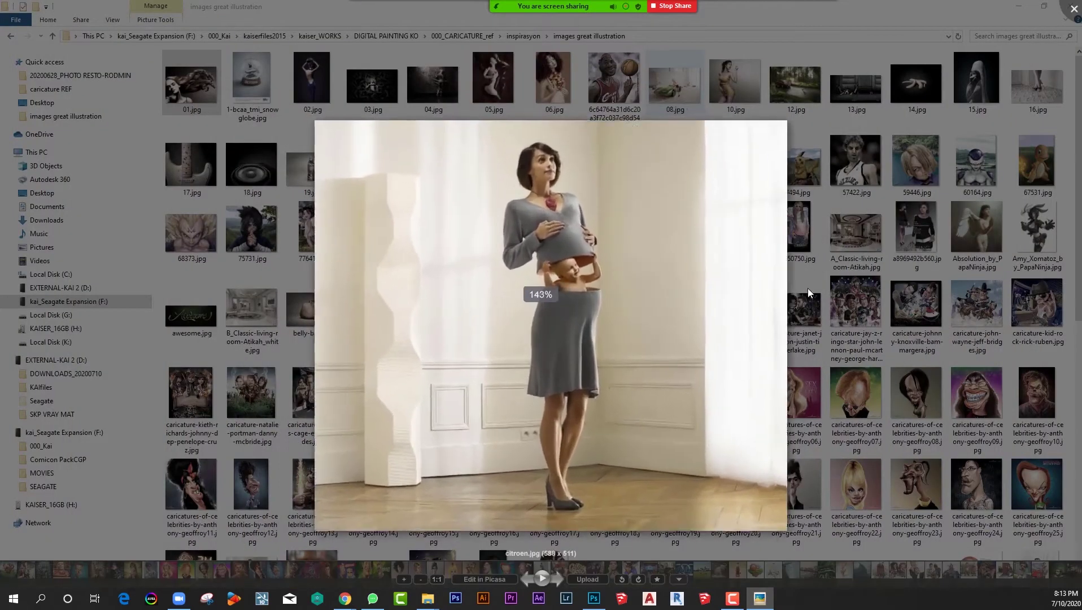
{"action": "left_click", "coordinate": [862, 287]}
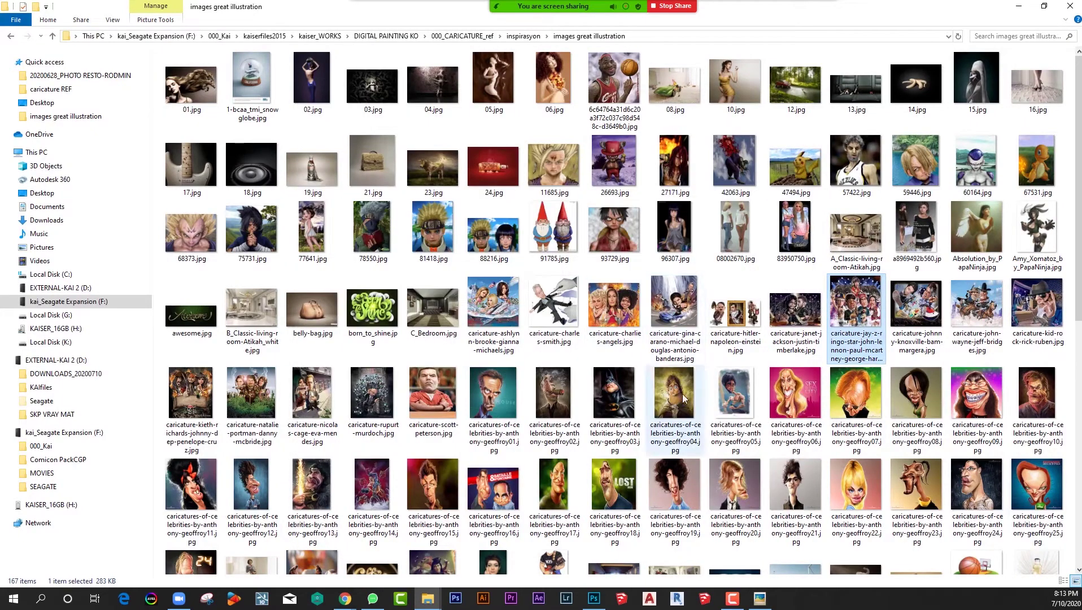
Reopen the viewer on the Sex and the City caricature and browse the following images
{"action": "double_click", "coordinate": [788, 407]}
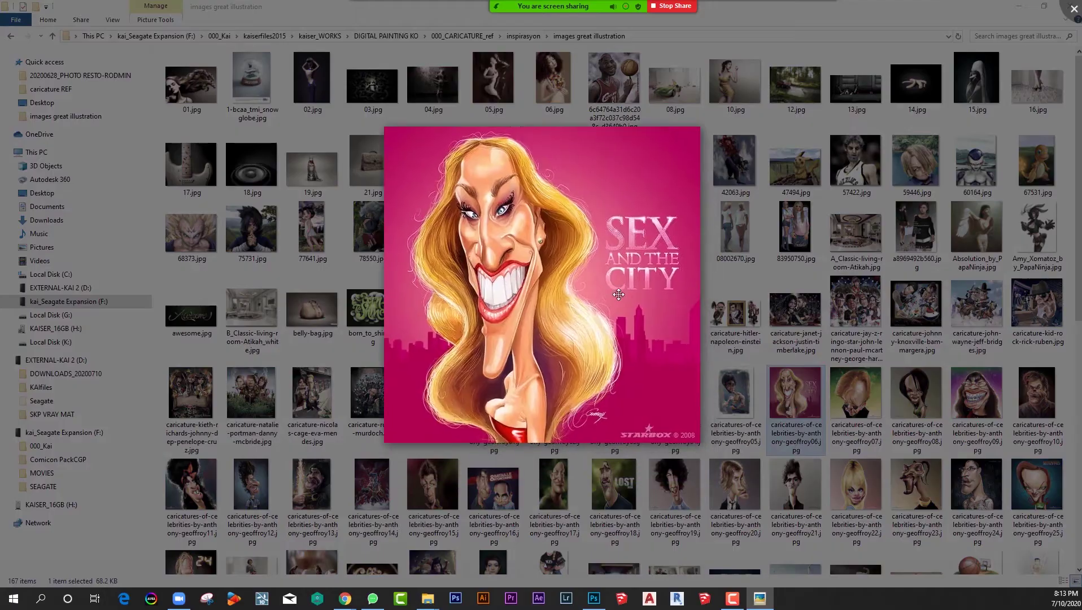
{"action": "key", "text": "Right"}
{"action": "key", "text": "Right"}
{"action": "key", "text": "Right"}
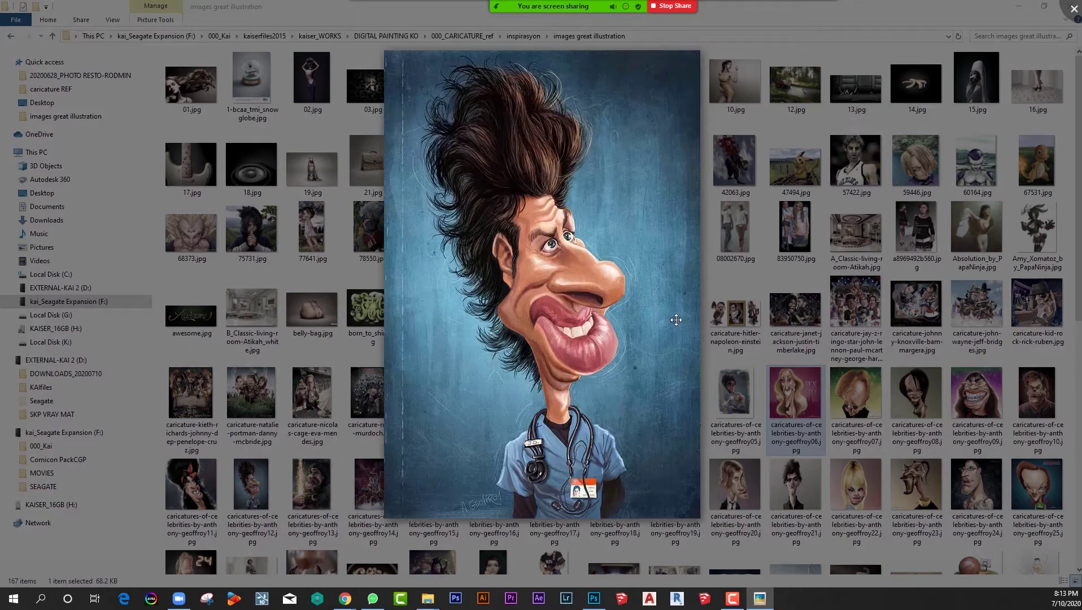
{"action": "key", "text": "Right"}
{"action": "key", "text": "Right"}
{"action": "key", "text": "Right"}
{"action": "key", "text": "Right"}
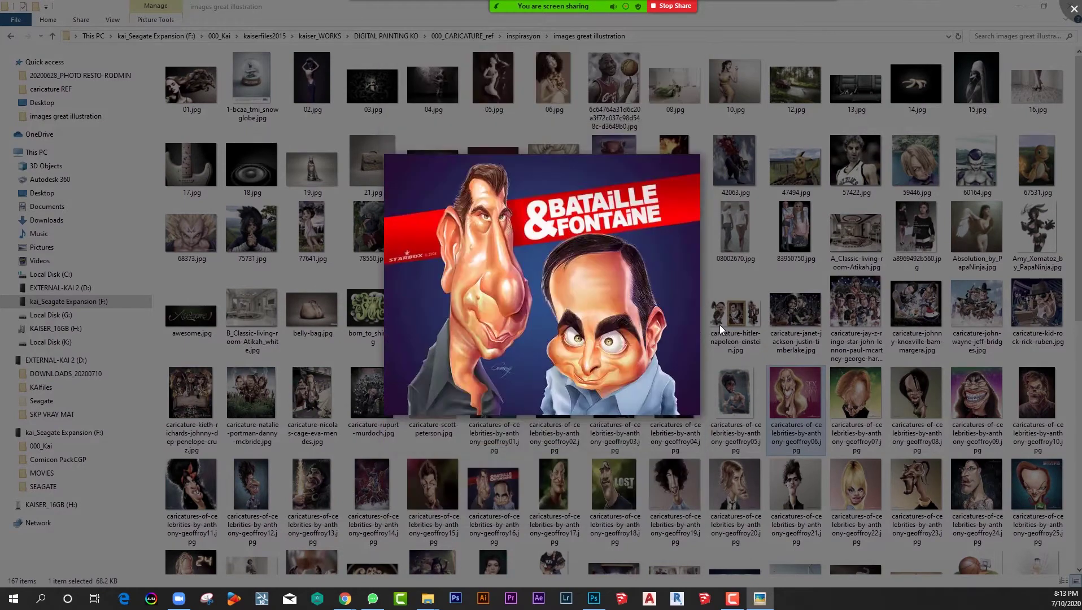
{"action": "key", "text": "Right"}
{"action": "key", "text": "Right"}
{"action": "key", "text": "Right"}
{"action": "key", "text": "Right"}
{"action": "key", "text": "Right"}
{"action": "key", "text": "Right"}
{"action": "key", "text": "Right"}
{"action": "key", "text": "Right"}
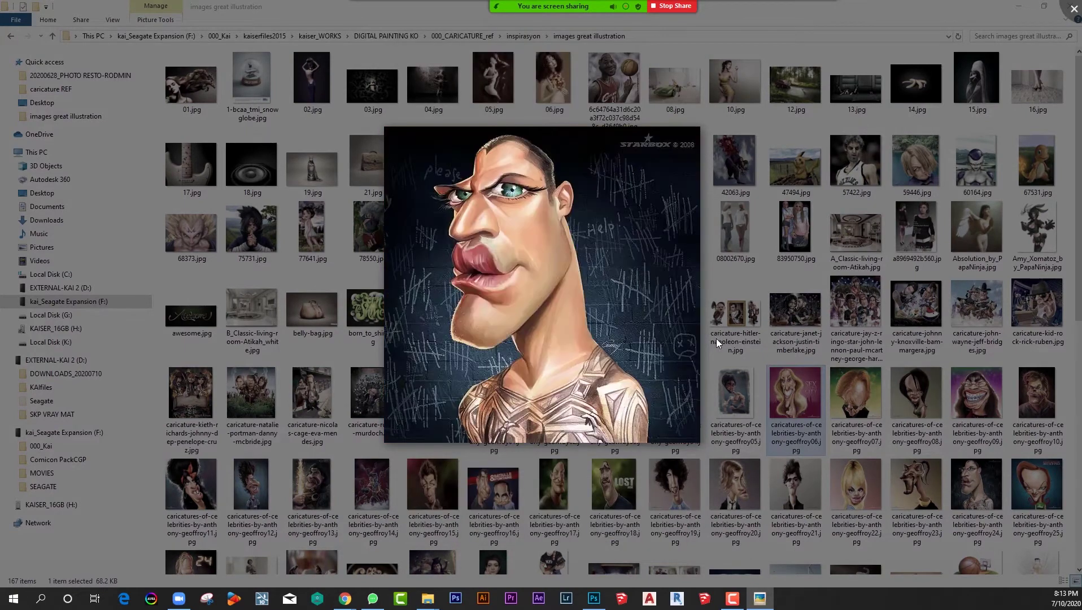
{"action": "key", "text": "Right"}
{"action": "key", "text": "Right"}
{"action": "key", "text": "Right"}
{"action": "key", "text": "Right"}
{"action": "key", "text": "Right"}
{"action": "key", "text": "Left"}
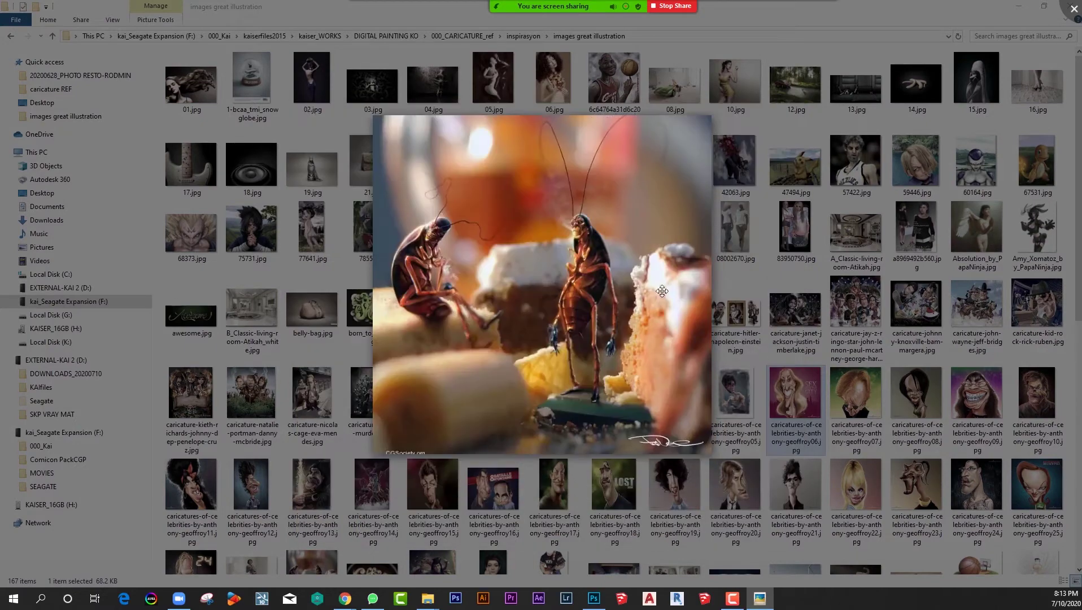
Zoom briefly, pass the corpus delicti image, and step through to decathlon.jpg
{"action": "scroll", "coordinate": [579, 217], "scroll_direction": "up", "scroll_amount": 3}
{"action": "scroll", "coordinate": [579, 218], "scroll_direction": "down", "scroll_amount": 3}
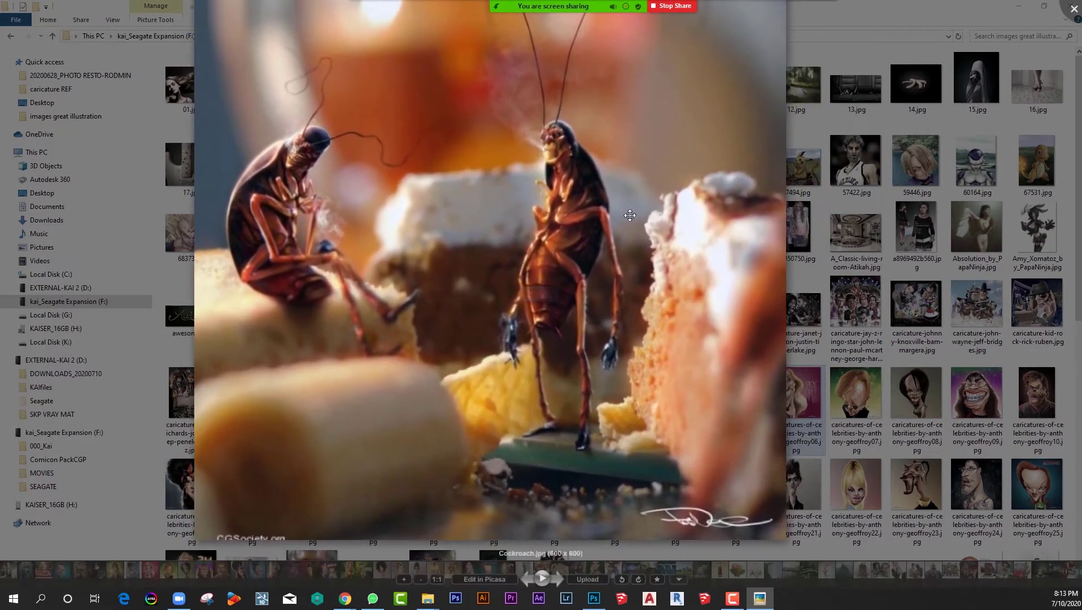
{"action": "key", "text": "Right"}
{"action": "key", "text": "Right"}
{"action": "key", "text": "Right"}
{"action": "key", "text": "Left"}
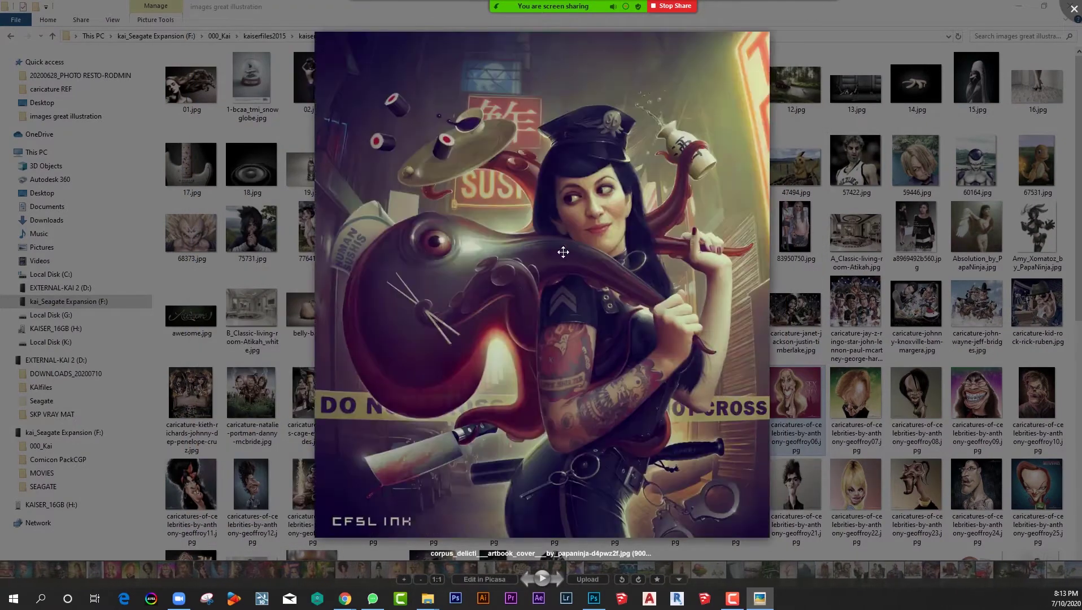
{"action": "key", "text": "Left"}
{"action": "scroll", "coordinate": [533, 291], "scroll_direction": "up", "scroll_amount": 2}
{"action": "scroll", "coordinate": [533, 290], "scroll_direction": "up", "scroll_amount": 1}
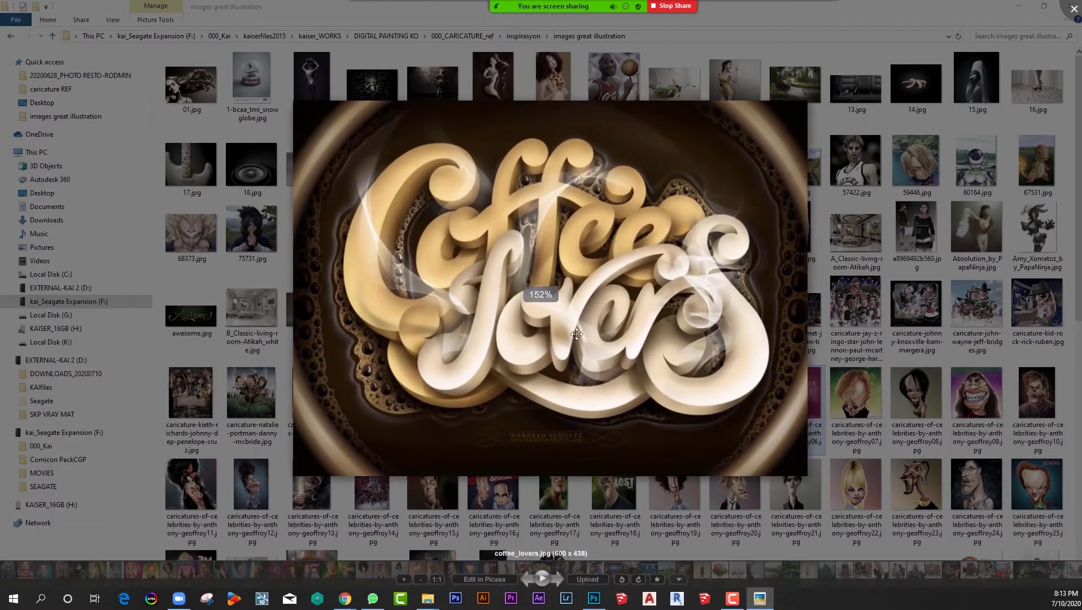
{"action": "key", "text": "Left"}
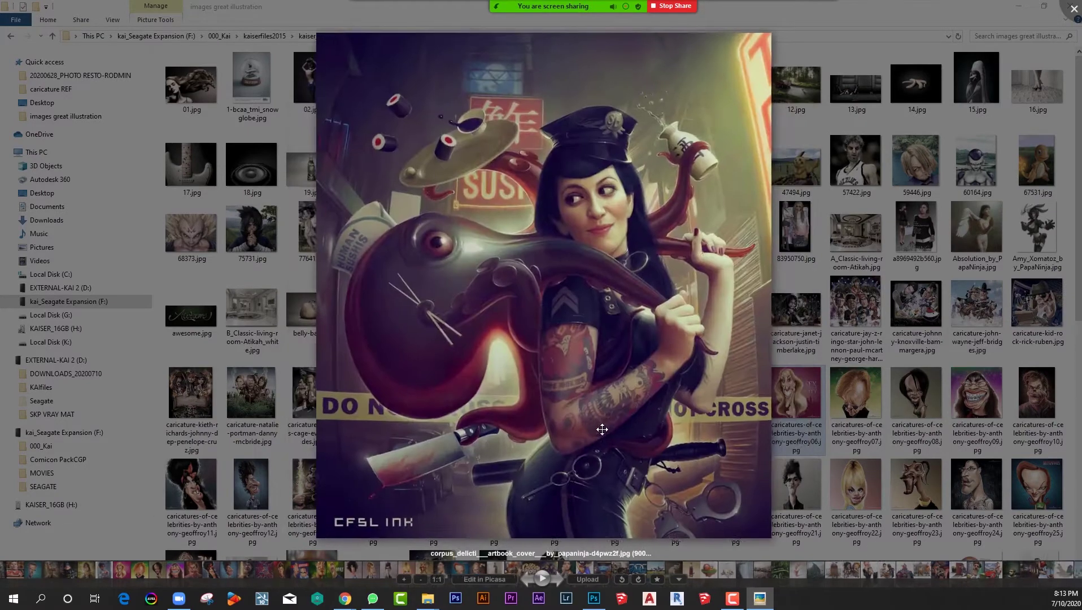
{"action": "key", "text": "Left"}
{"action": "key", "text": "Left"}
{"action": "key", "text": "Left"}
{"action": "key", "text": "Left"}
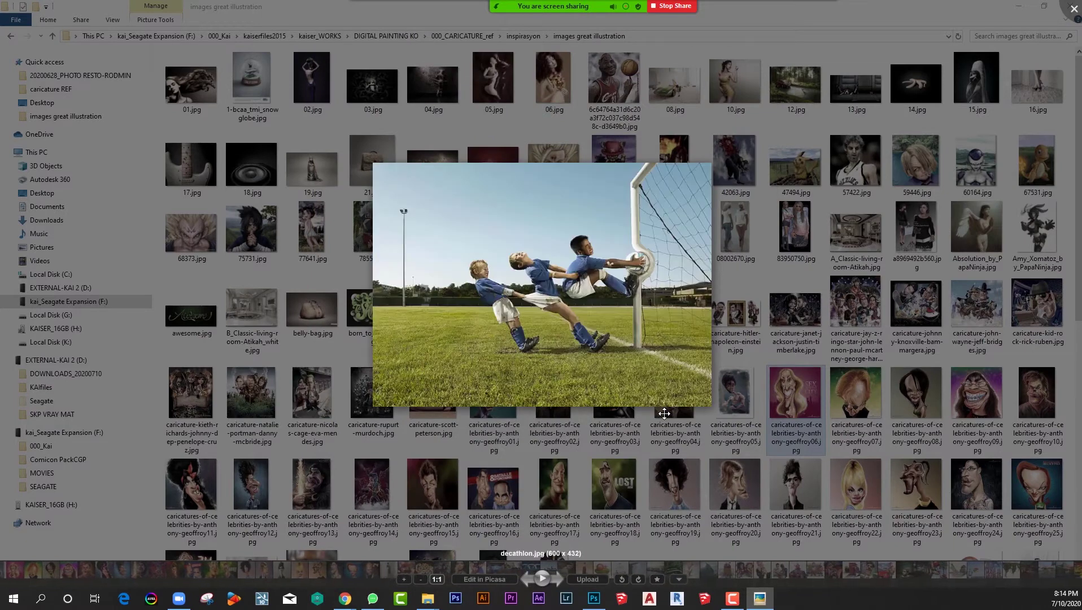
Zoom in and step through the images following desertification.jpg
{"action": "key", "text": "Right"}
{"action": "scroll", "coordinate": [542, 300], "scroll_direction": "up", "scroll_amount": 2}
{"action": "scroll", "coordinate": [492, 286], "scroll_direction": "up", "scroll_amount": 1}
{"action": "key", "text": "Right"}
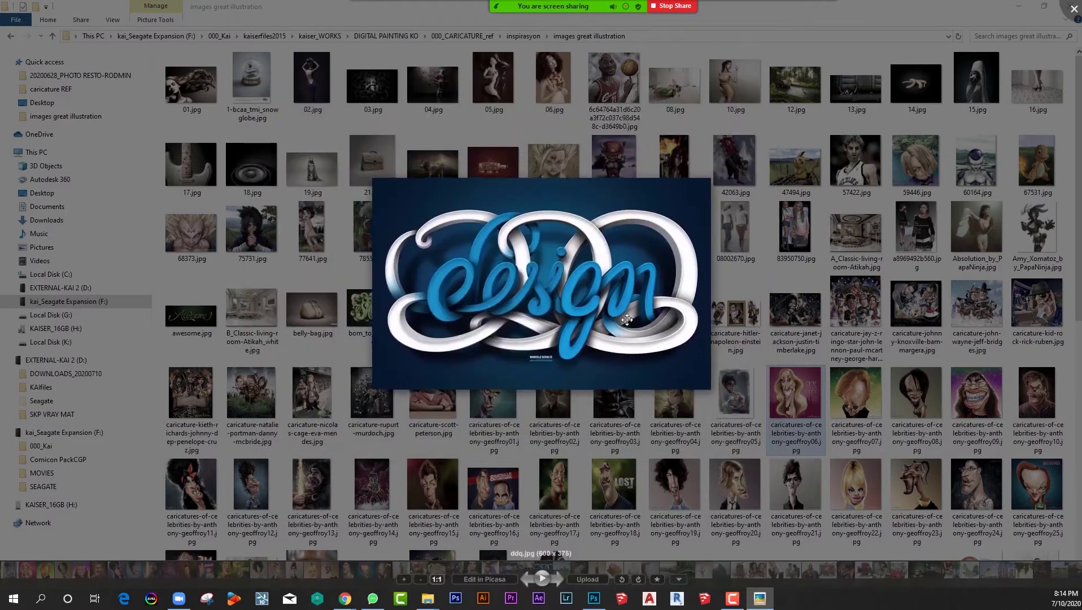
{"action": "key", "text": "Right"}
{"action": "key", "text": "Right"}
{"action": "key", "text": "Right"}
{"action": "key", "text": "Left"}
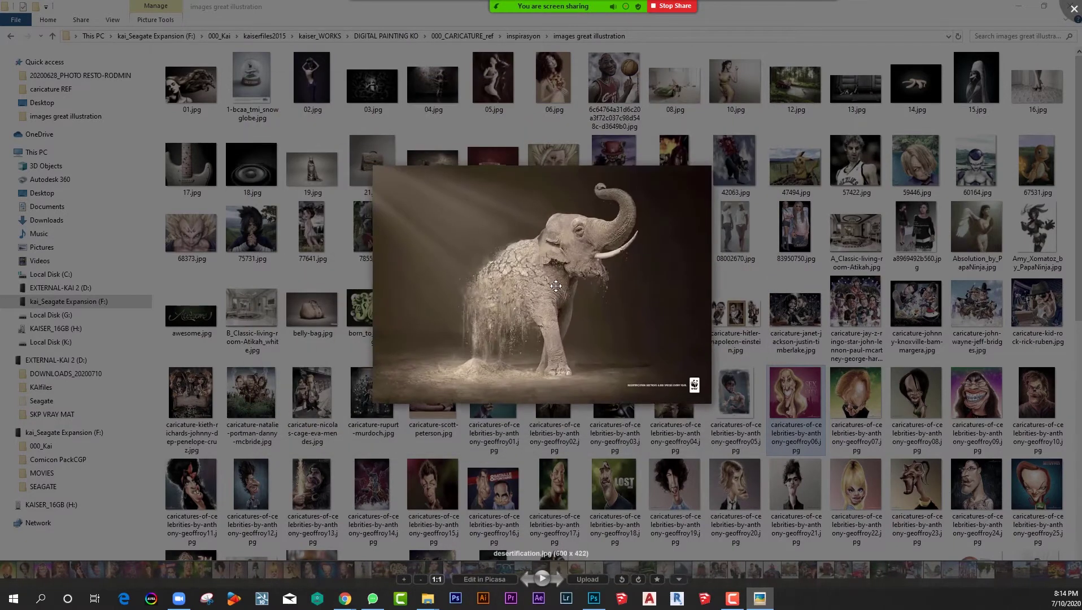
{"action": "key", "text": "Right"}
{"action": "key", "text": "Right"}
{"action": "key", "text": "Right"}
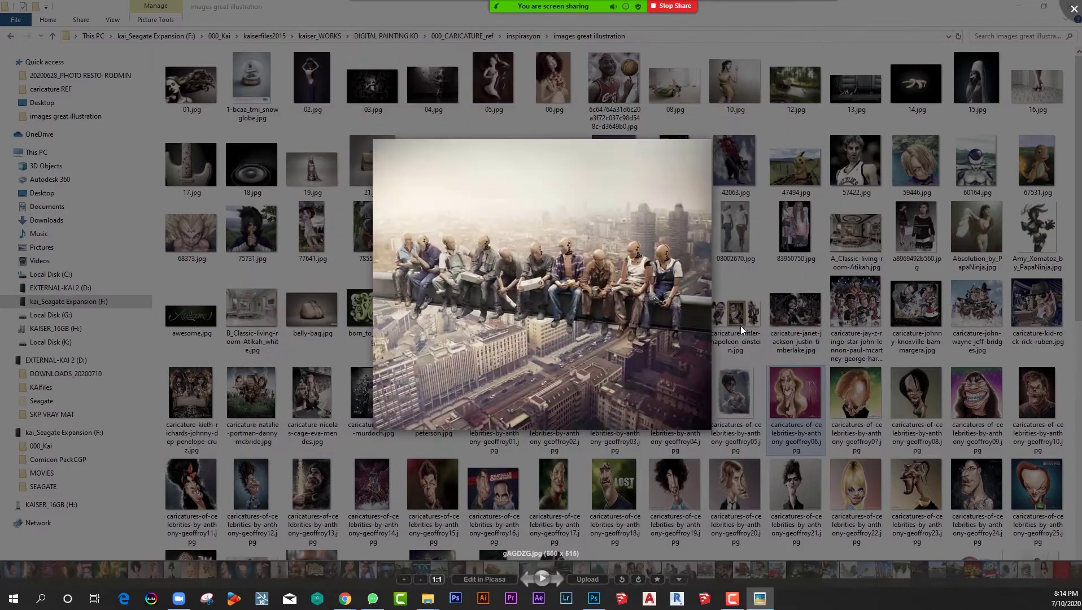
{"action": "key", "text": "Right"}
{"action": "key", "text": "Right"}
{"action": "key", "text": "Right"}
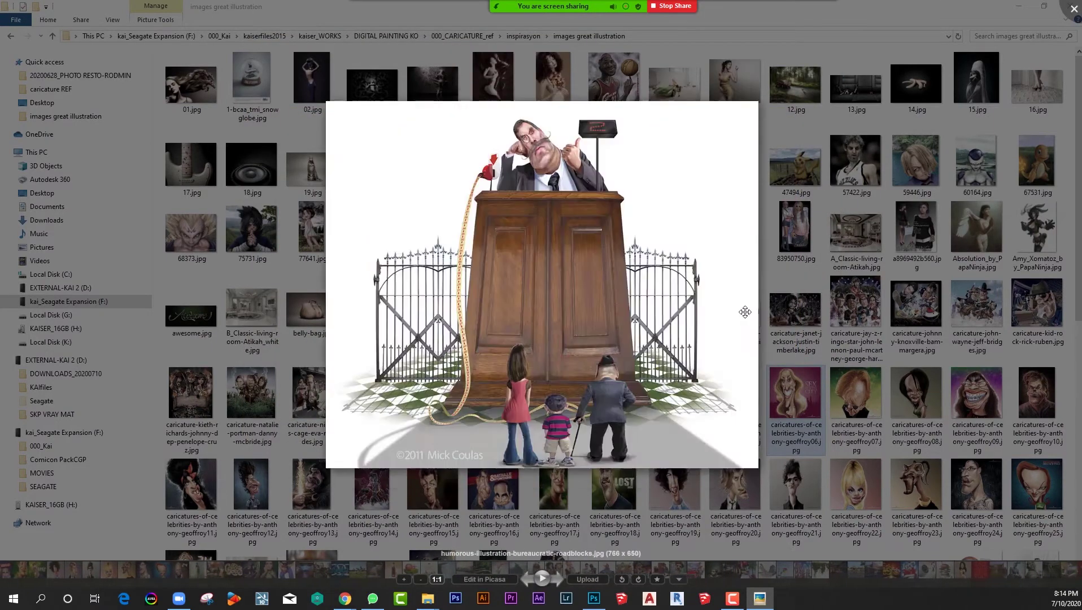
Return to the city-wave image, then browse past lets_rock_around_world.jpg to male-hammer.jpg
{"action": "key", "text": "Left"}
{"action": "scroll", "coordinate": [702, 244], "scroll_direction": "up", "scroll_amount": 3}
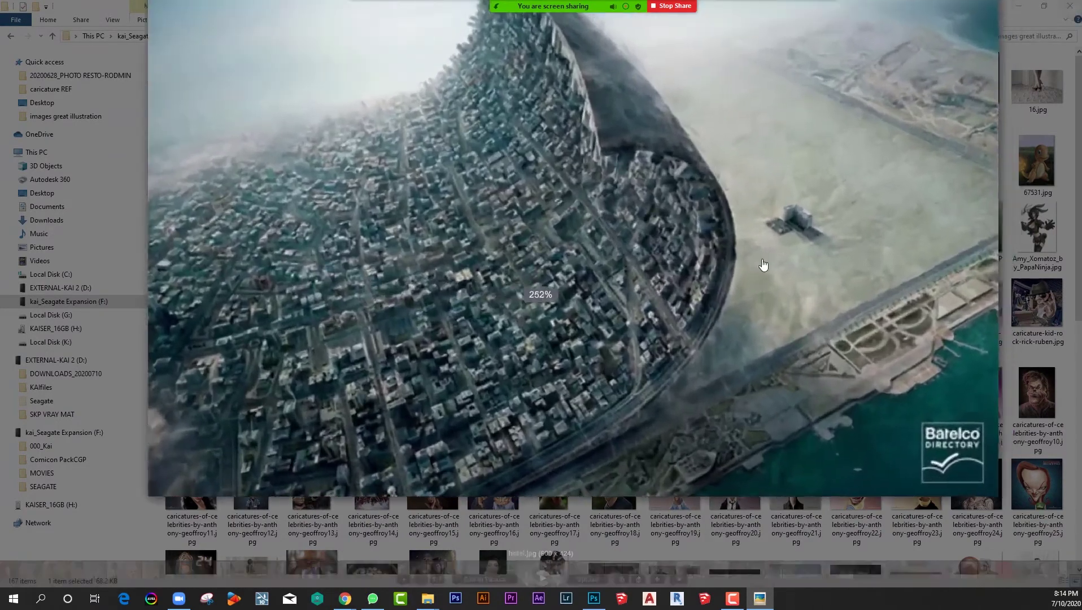
{"action": "key", "text": "Right"}
{"action": "key", "text": "Right"}
{"action": "key", "text": "Right"}
{"action": "key", "text": "Right"}
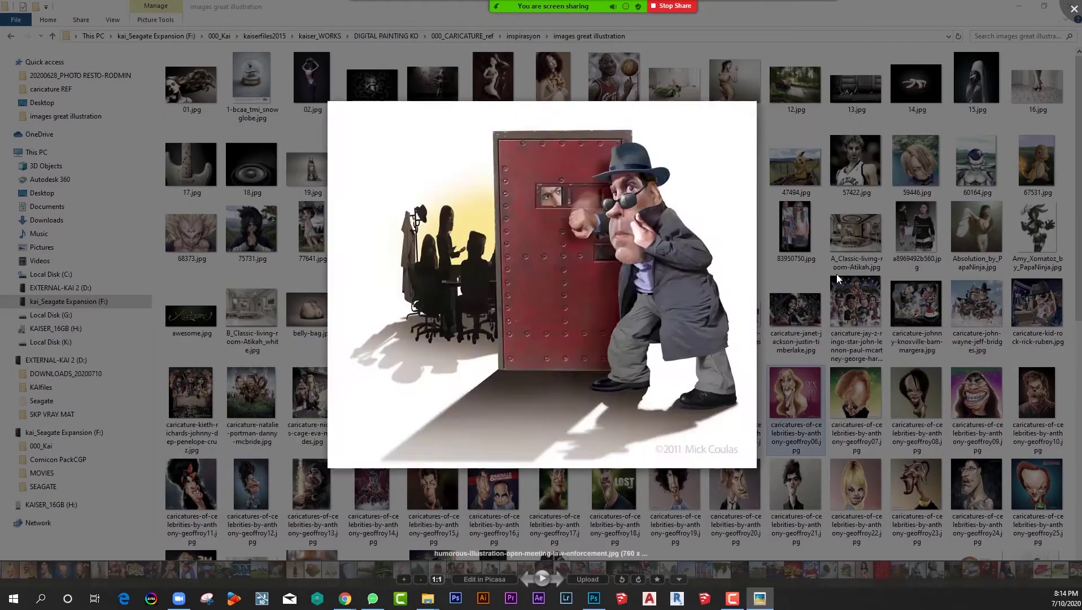
{"action": "key", "text": "Right"}
{"action": "key", "text": "Right"}
{"action": "key", "text": "Right"}
{"action": "key", "text": "Right"}
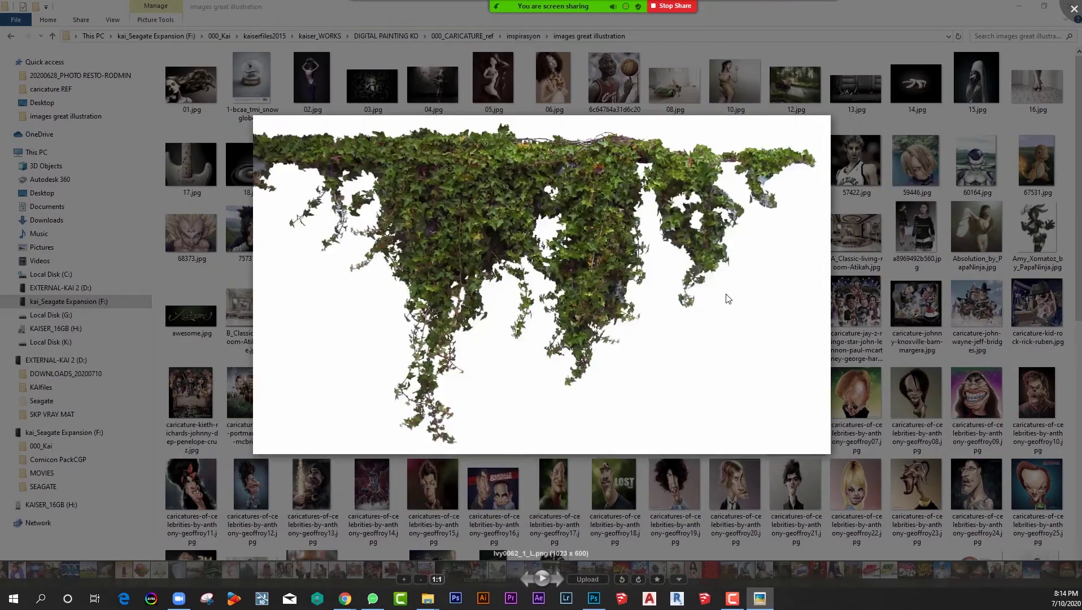
{"action": "key", "text": "Right"}
{"action": "key", "text": "Right"}
{"action": "key", "text": "Right"}
{"action": "key", "text": "Left"}
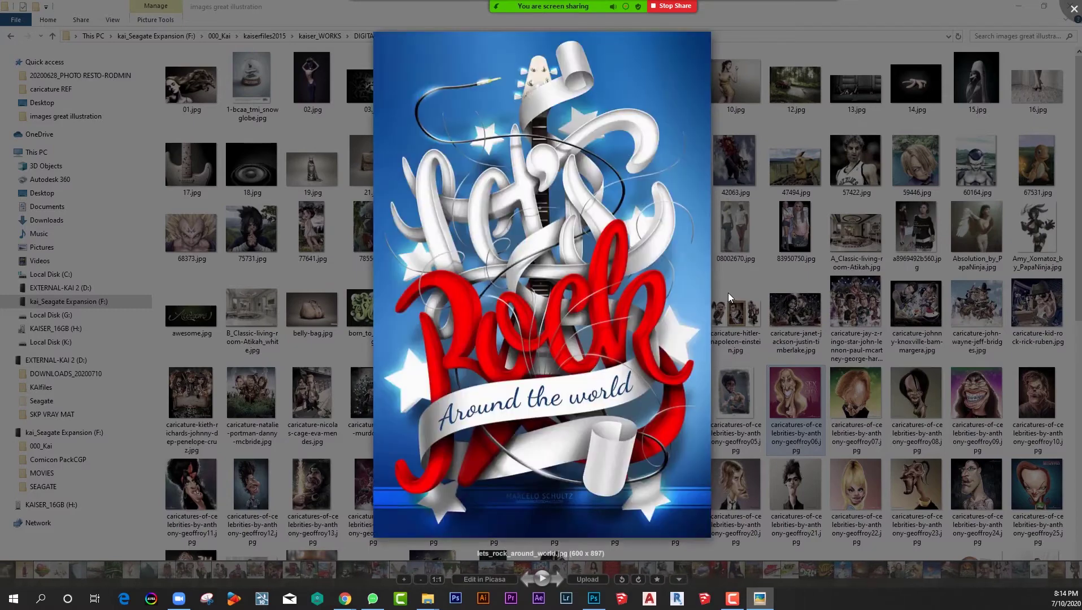
{"action": "key", "text": "Left"}
{"action": "key", "text": "Right"}
{"action": "key", "text": "Right"}
{"action": "key", "text": "Right"}
{"action": "key", "text": "Right"}
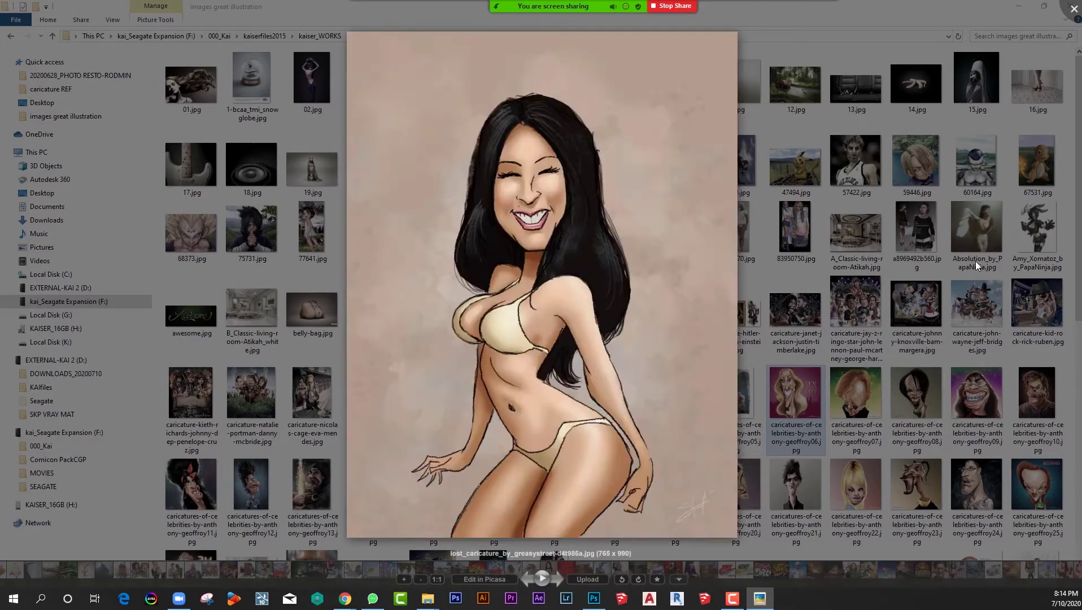
{"action": "key", "text": "Right"}
{"action": "key", "text": "Right"}
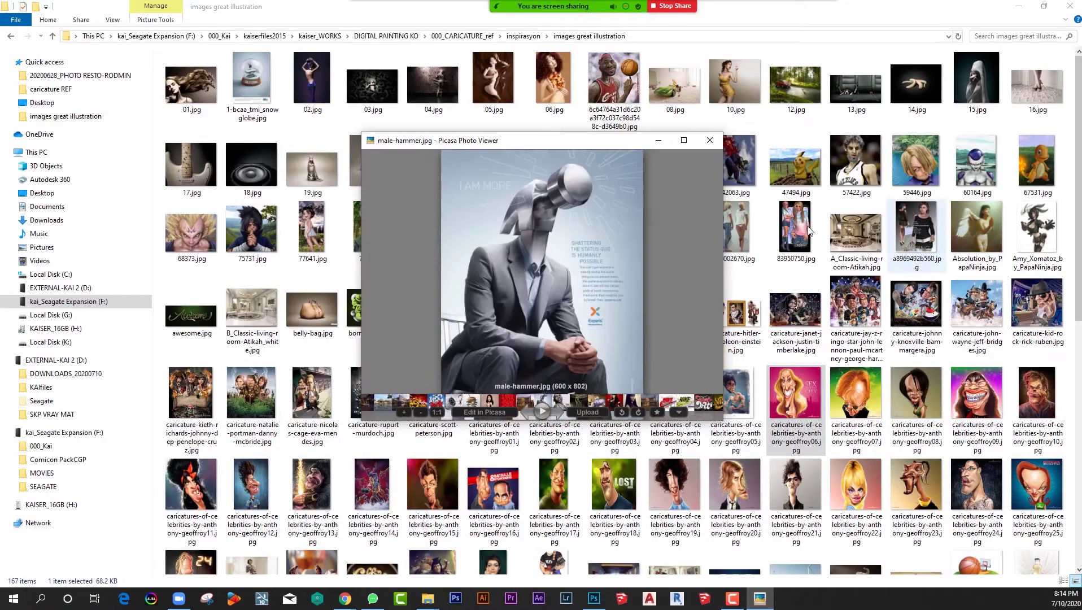
View the images full screen and step through them, including the red and yellow/black Nike artworks
{"action": "left_click", "coordinate": [684, 141]}
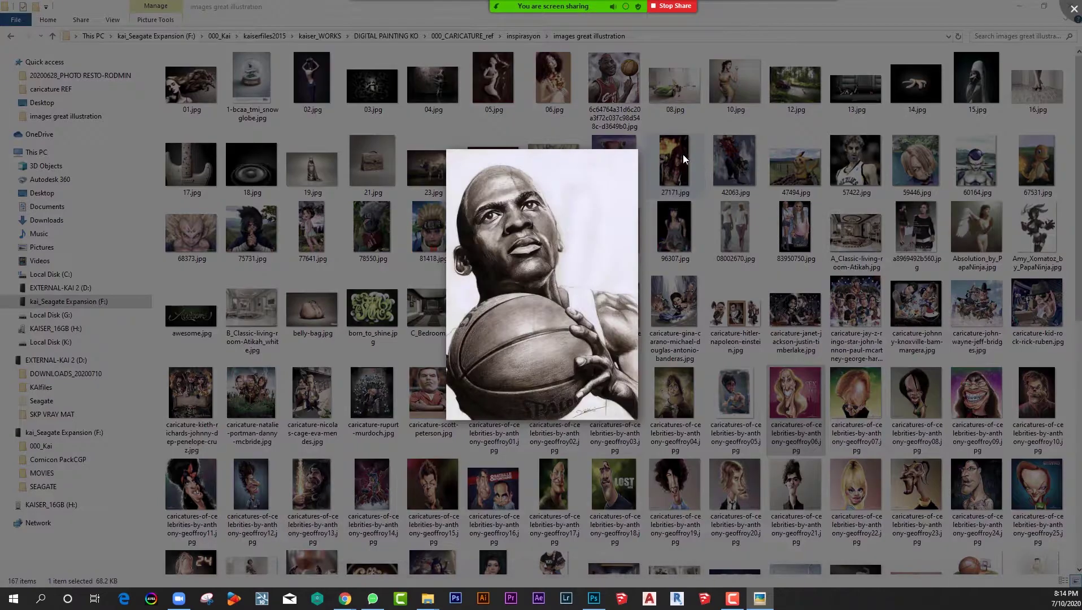
{"action": "key", "text": "Right"}
{"action": "key", "text": "Right"}
{"action": "key", "text": "Right"}
{"action": "key", "text": "Right"}
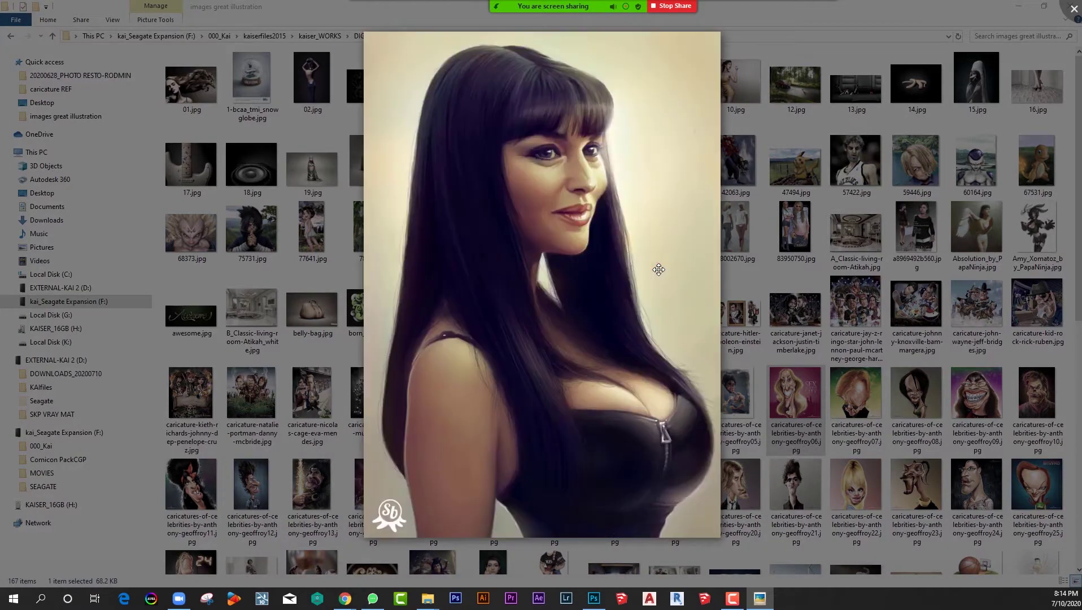
{"action": "key", "text": "Right"}
{"action": "key", "text": "Right"}
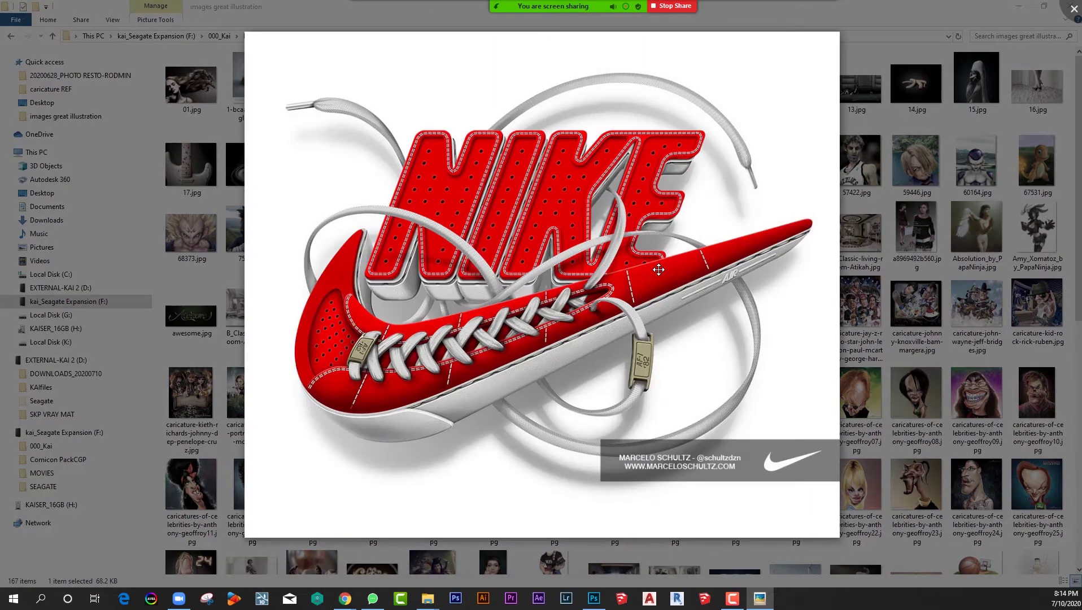
{"action": "key", "text": "Right"}
{"action": "key", "text": "Left"}
{"action": "key", "text": "Right"}
{"action": "key", "text": "Right"}
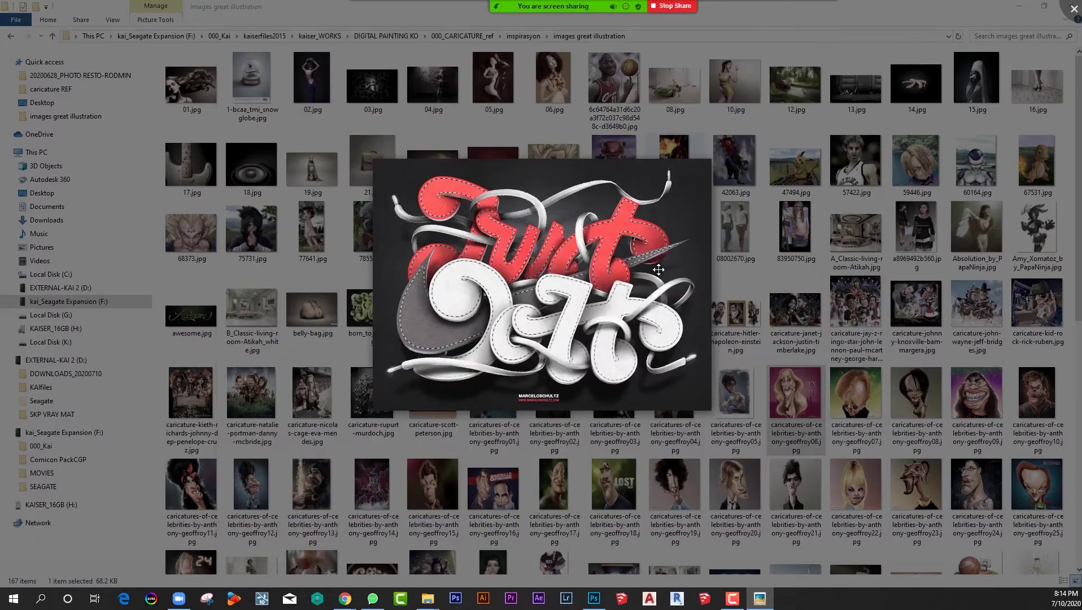
{"action": "key", "text": "Right"}
{"action": "key", "text": "Right"}
{"action": "key", "text": "Right"}
{"action": "key", "text": "Right"}
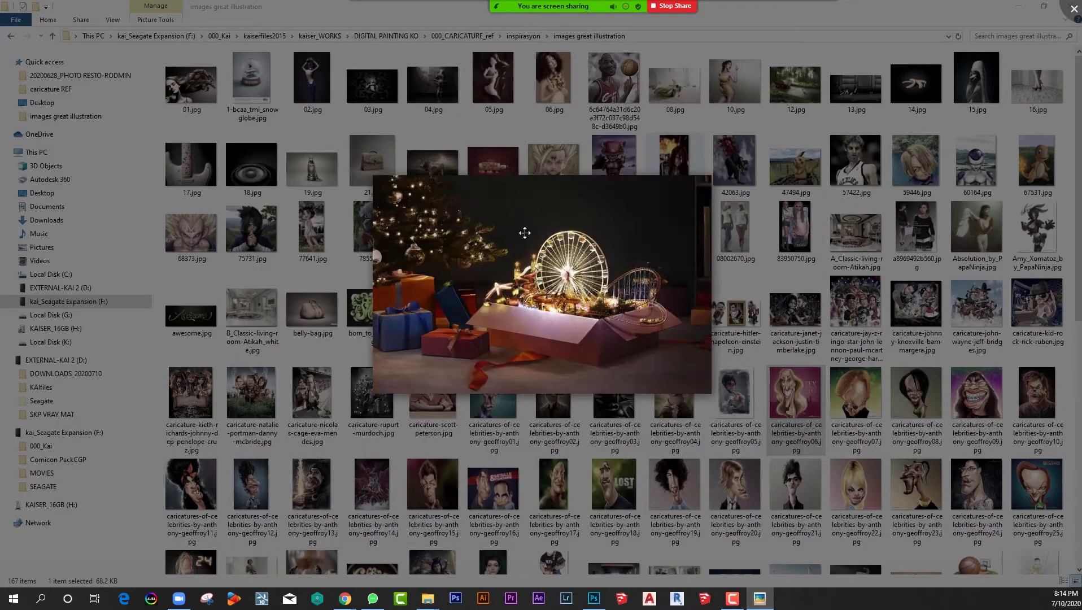
{"action": "key", "text": "Right"}
{"action": "key", "text": "Right"}
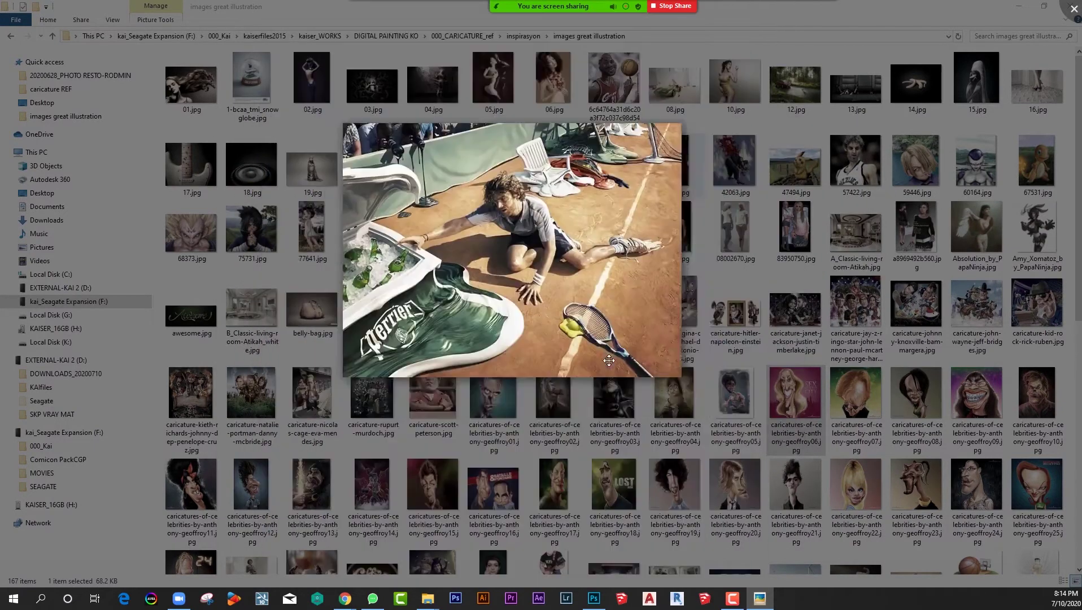
Zoom and pan around the Perrier image, then browse ahead to sample3.jpg
{"action": "scroll", "coordinate": [470, 262], "scroll_direction": "up", "scroll_amount": 3}
{"action": "left_click_drag", "start_coordinate": [469, 262], "coordinate": [434, 315]}
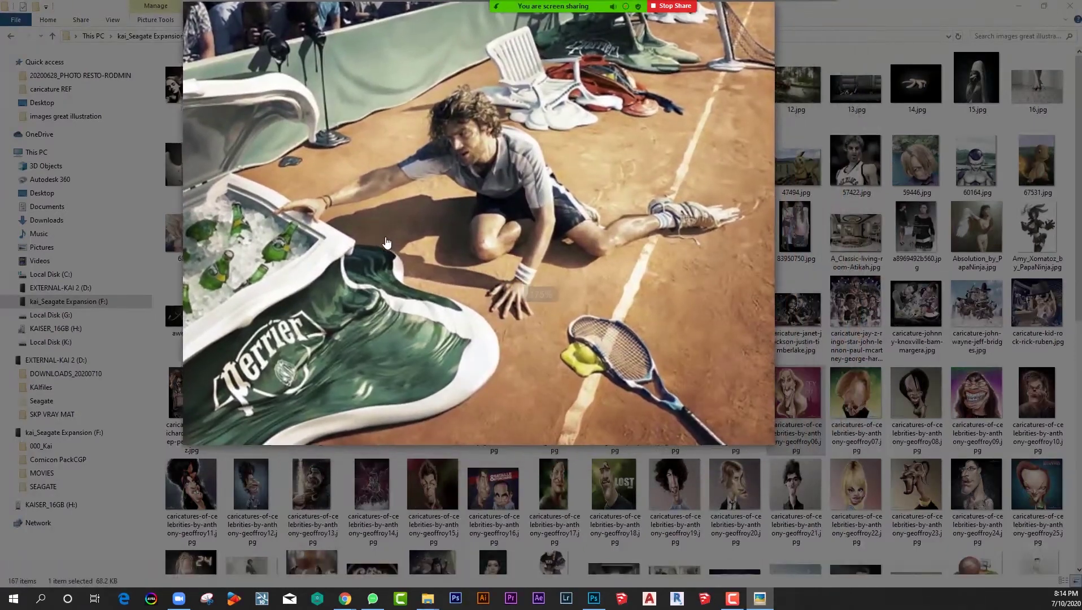
{"action": "scroll", "coordinate": [433, 315], "scroll_direction": "down", "scroll_amount": 3}
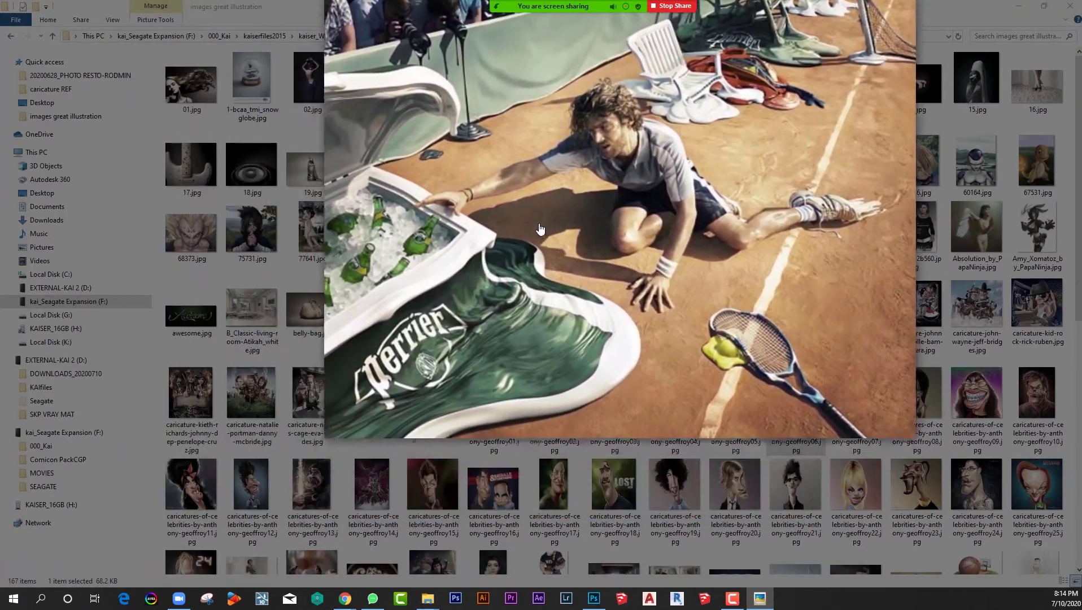
{"action": "key", "text": "Right"}
{"action": "key", "text": "Right"}
{"action": "key", "text": "Right"}
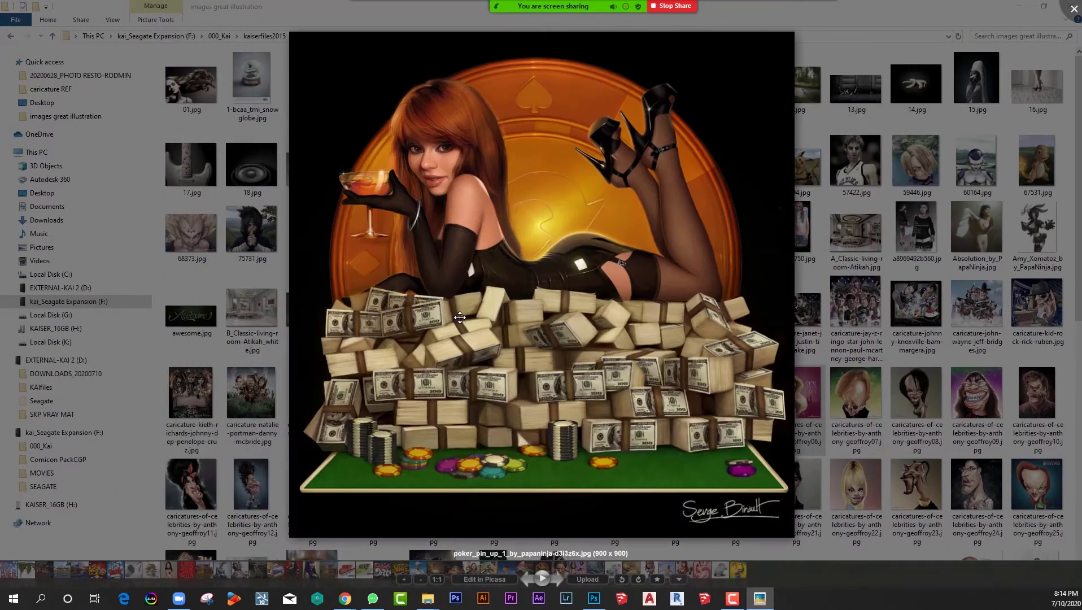
{"action": "key", "text": "Left"}
{"action": "key", "text": "Right"}
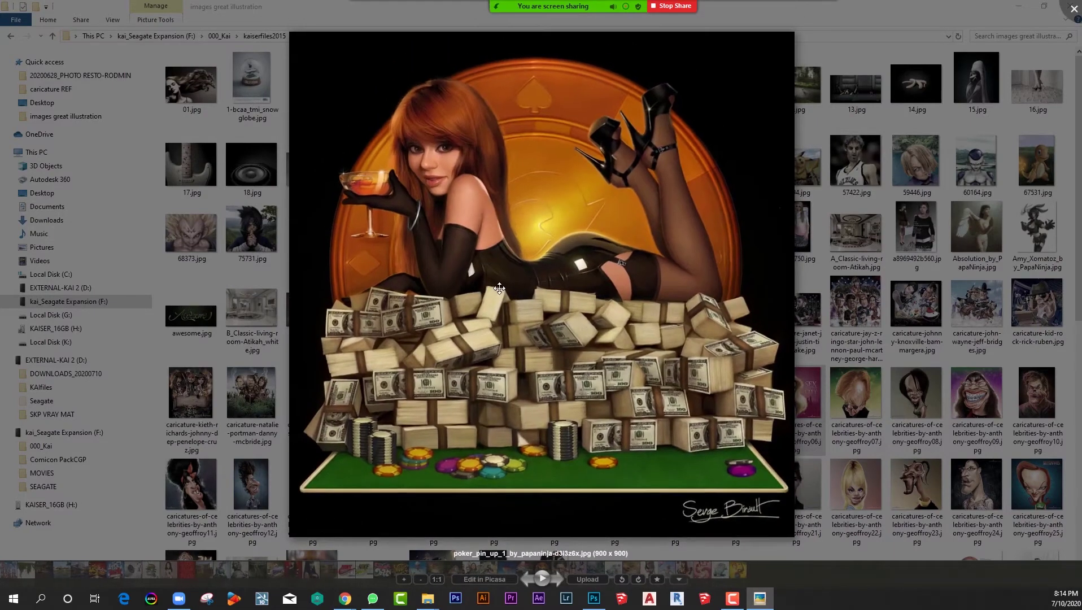
{"action": "key", "text": "Right"}
{"action": "key", "text": "Right"}
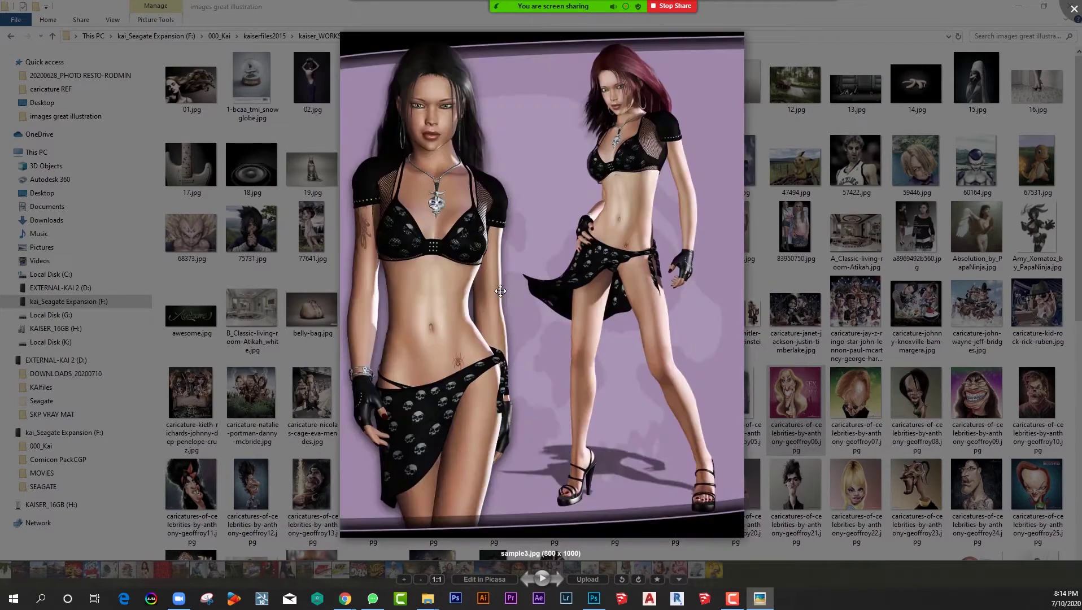
{"action": "key", "text": "Right"}
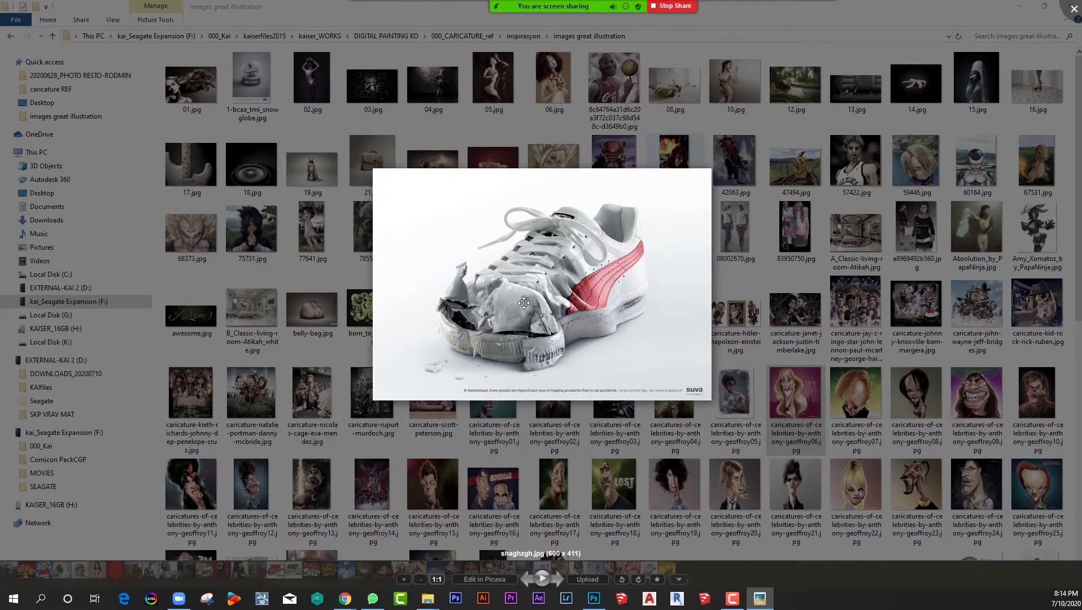
Zoom into sample3.jpg, then browse past the shoe image and back to the VW bus
{"action": "scroll", "coordinate": [502, 321], "scroll_direction": "up", "scroll_amount": 5}
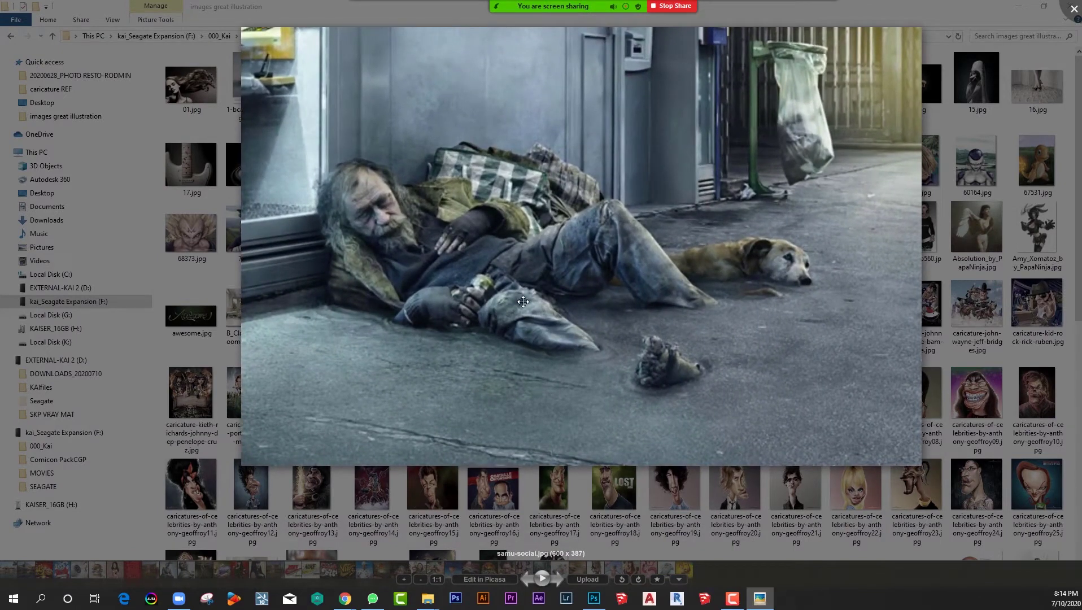
{"action": "scroll", "coordinate": [539, 343], "scroll_direction": "up", "scroll_amount": 2}
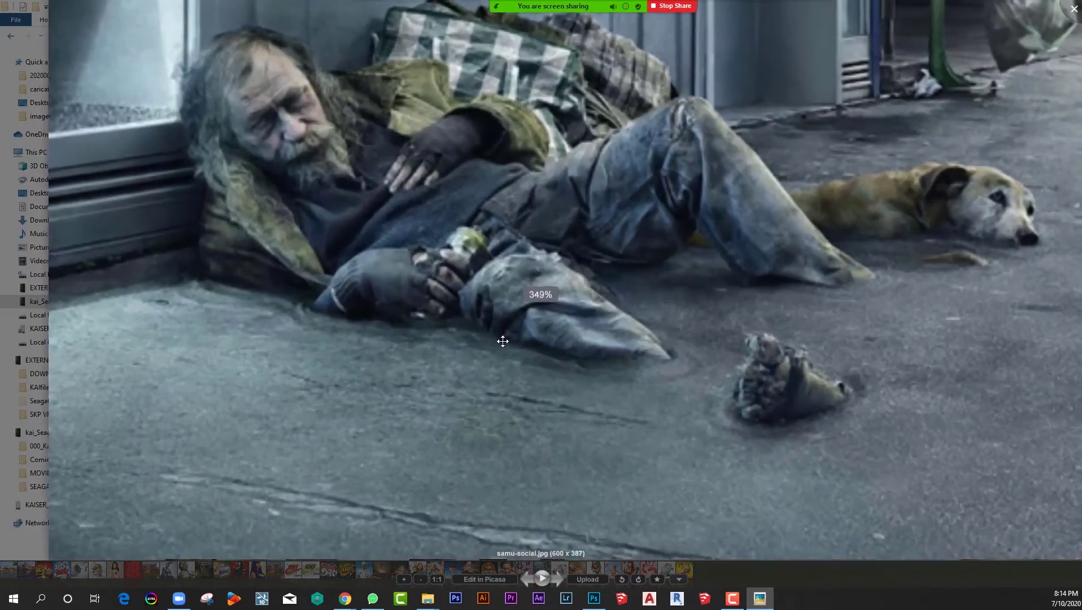
{"action": "key", "text": "Right"}
{"action": "key", "text": "Right"}
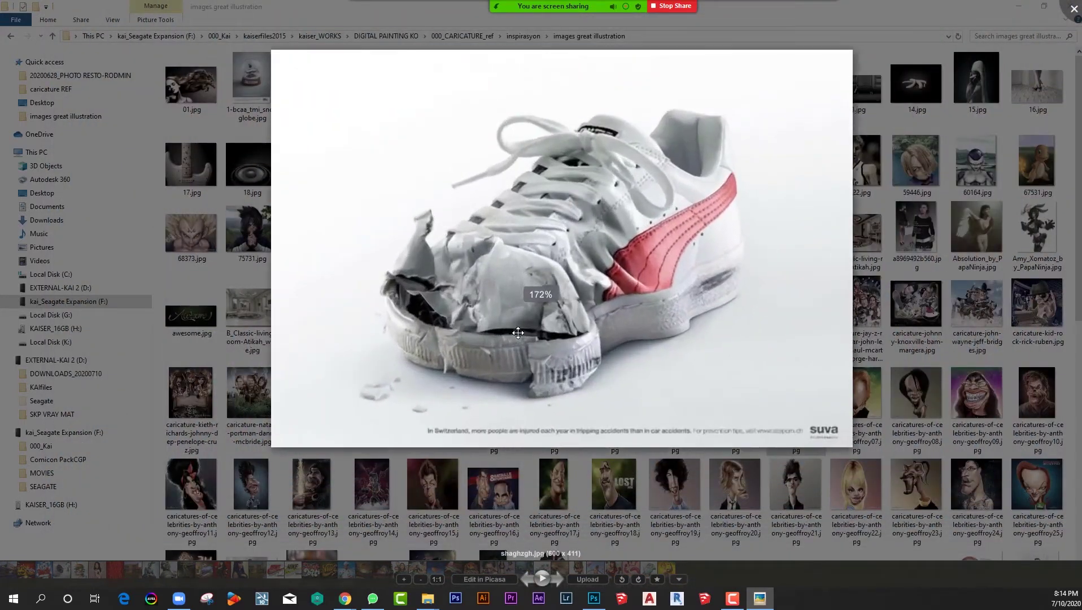
{"action": "key", "text": "Right"}
{"action": "key", "text": "Right"}
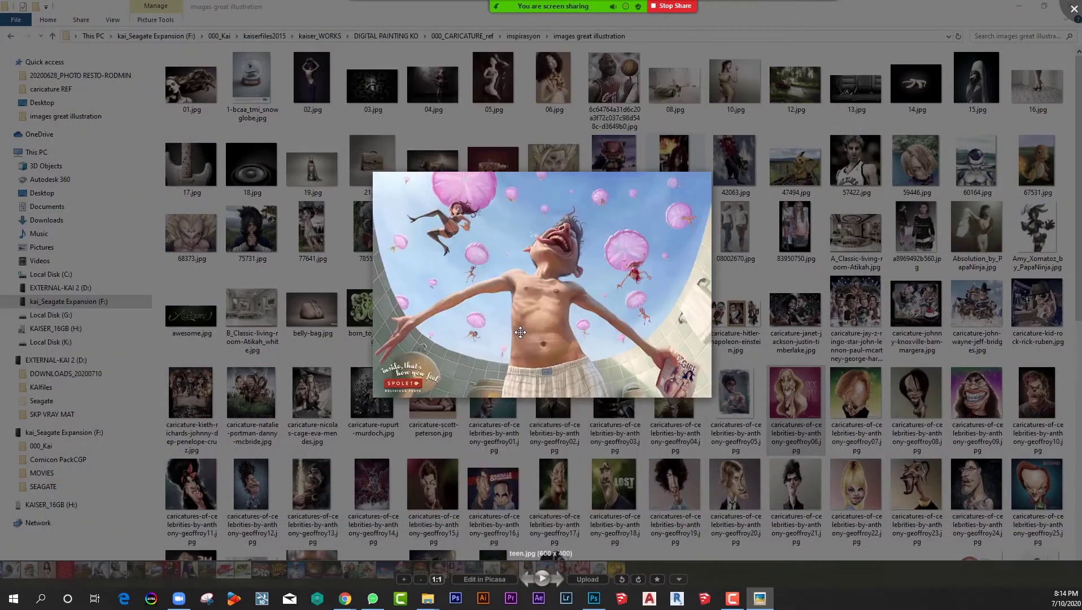
{"action": "key", "text": "Right"}
{"action": "key", "text": "Right"}
{"action": "key", "text": "Right"}
{"action": "key", "text": "Right"}
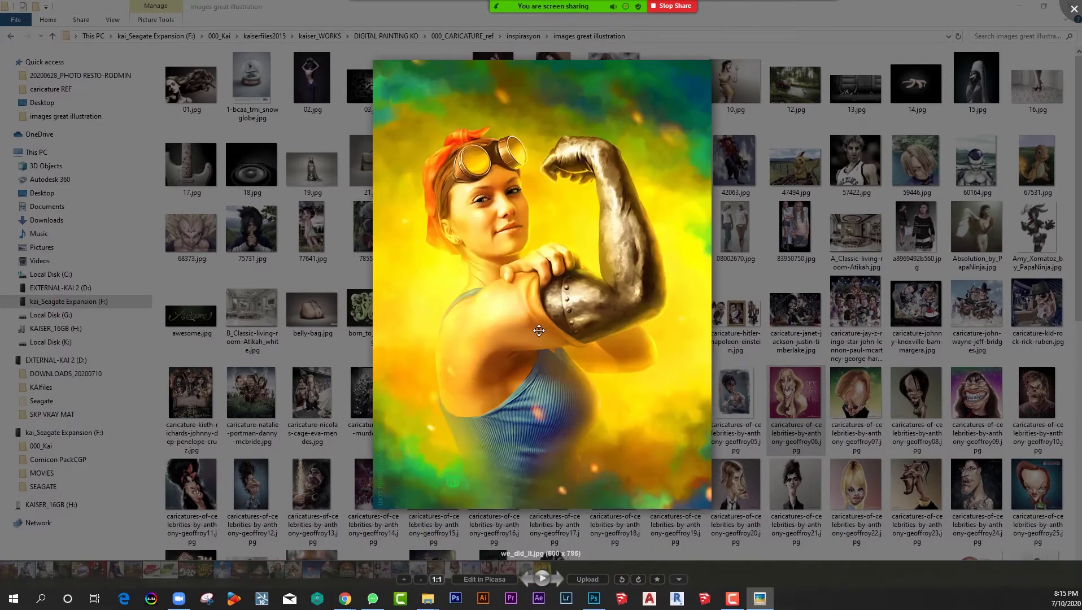
{"action": "key", "text": "Left"}
{"action": "key", "text": "Right"}
{"action": "key", "text": "Left"}
Zoom in on the VW bus image, then advance to we_did_it.jpg
{"action": "scroll", "coordinate": [545, 350], "scroll_direction": "up", "scroll_amount": 3}
{"action": "scroll", "coordinate": [539, 373], "scroll_direction": "up", "scroll_amount": 2}
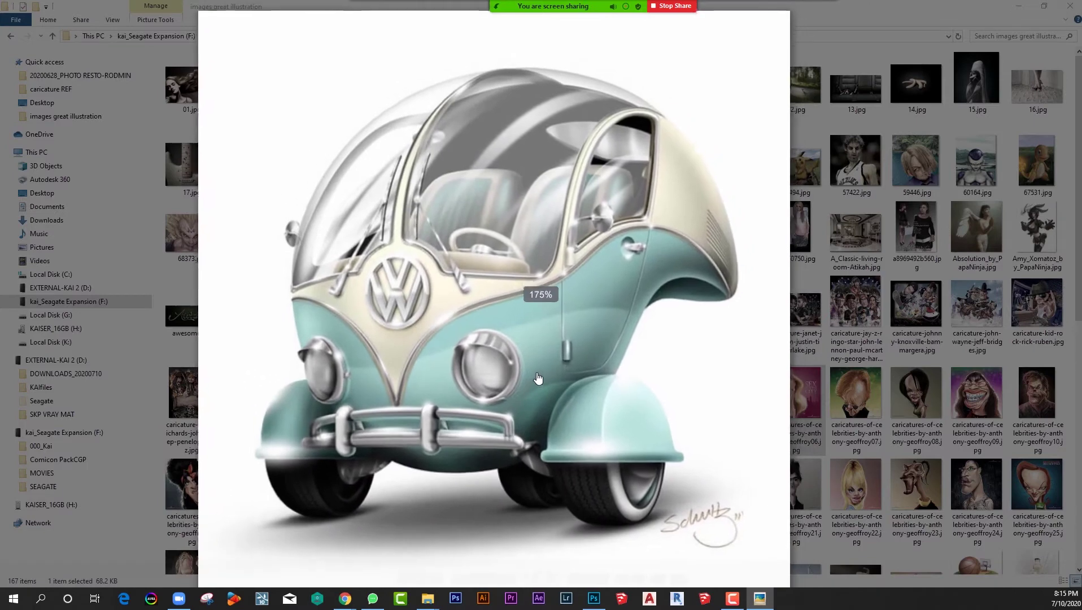
{"action": "scroll", "coordinate": [632, 402], "scroll_direction": "up", "scroll_amount": 1}
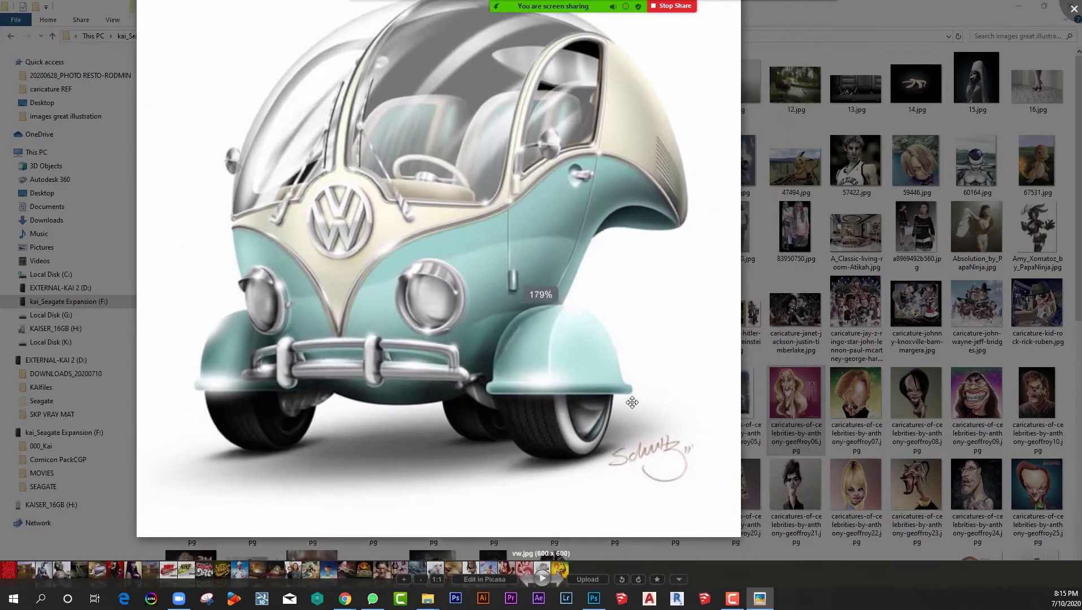
{"action": "key", "text": "Right"}
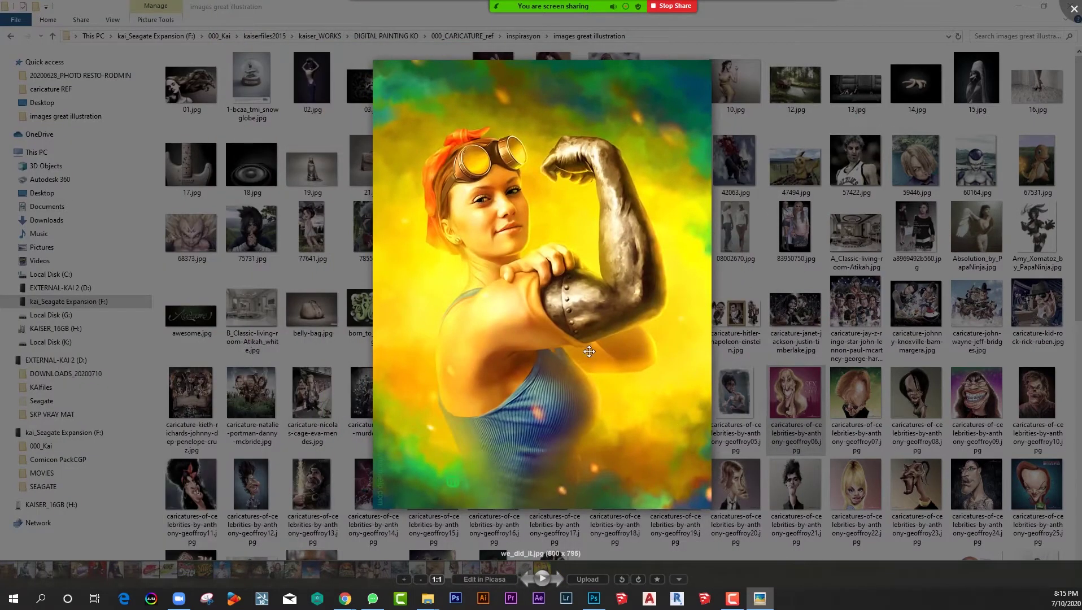
Close Picasa, re-inspect we_did_it.jpg zoomed in, then close it and minimize Explorer
{"action": "left_click", "coordinate": [728, 265]}
{"action": "scroll", "coordinate": [729, 283], "scroll_direction": "down", "scroll_amount": 3}
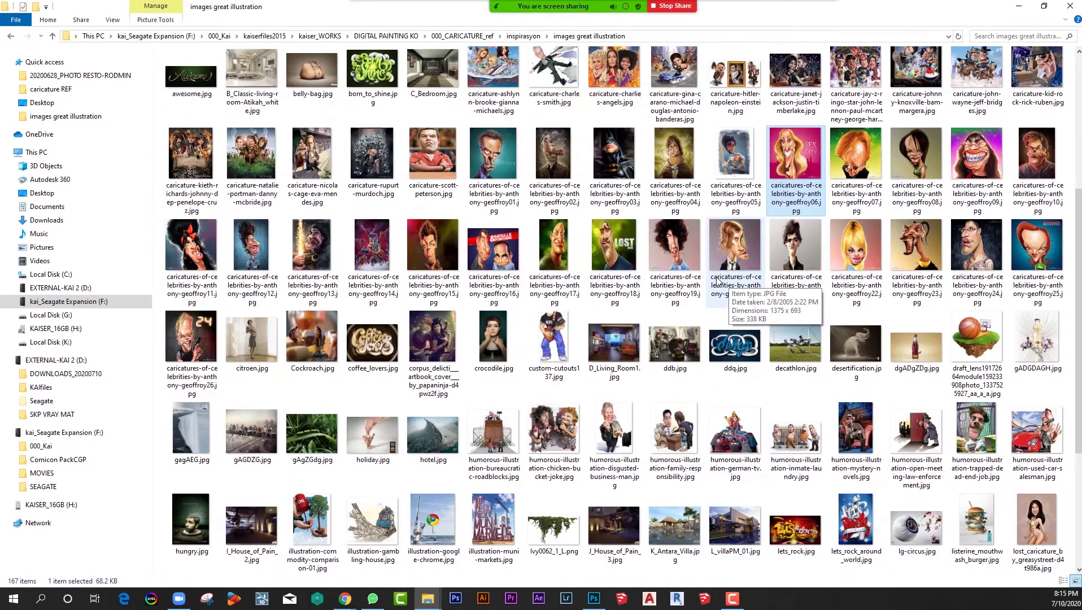
{"action": "scroll", "coordinate": [752, 296], "scroll_direction": "down", "scroll_amount": 4}
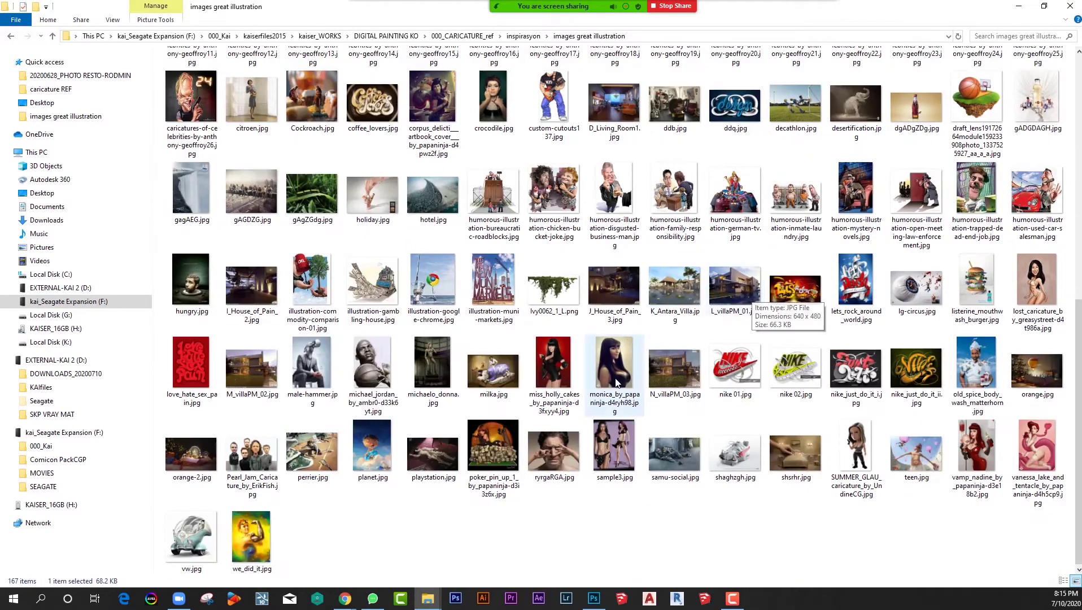
{"action": "double_click", "coordinate": [261, 524]}
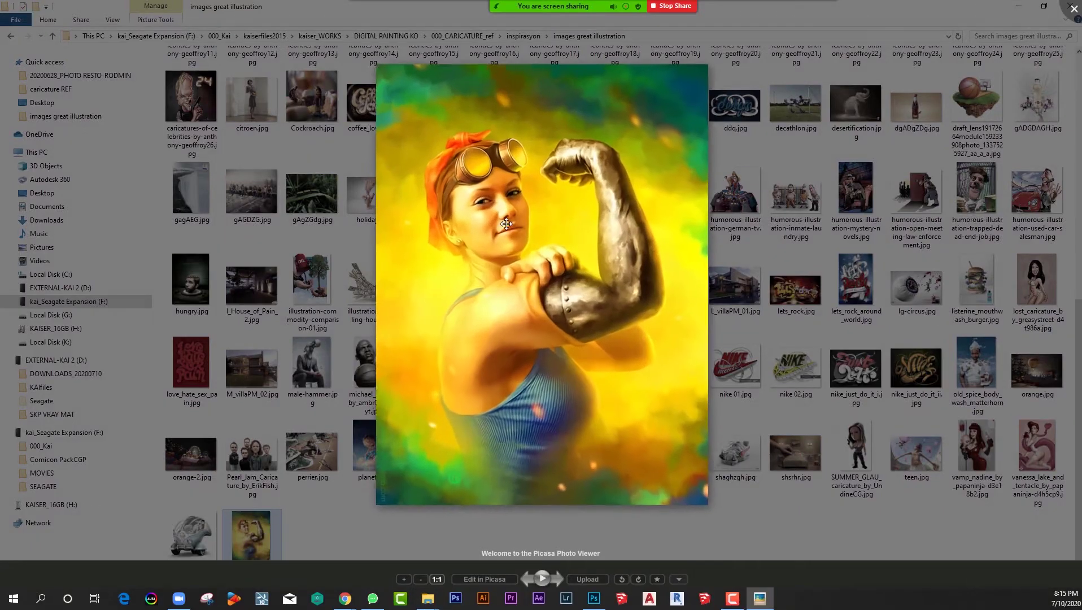
{"action": "scroll", "coordinate": [509, 279], "scroll_direction": "up", "scroll_amount": 3}
{"action": "mouse_move", "coordinate": [508, 279]}
{"action": "left_mouse_down"}
{"action": "mouse_move", "coordinate": [552, 312]}
{"action": "mouse_move", "coordinate": [486, 291]}
{"action": "left_mouse_up"}
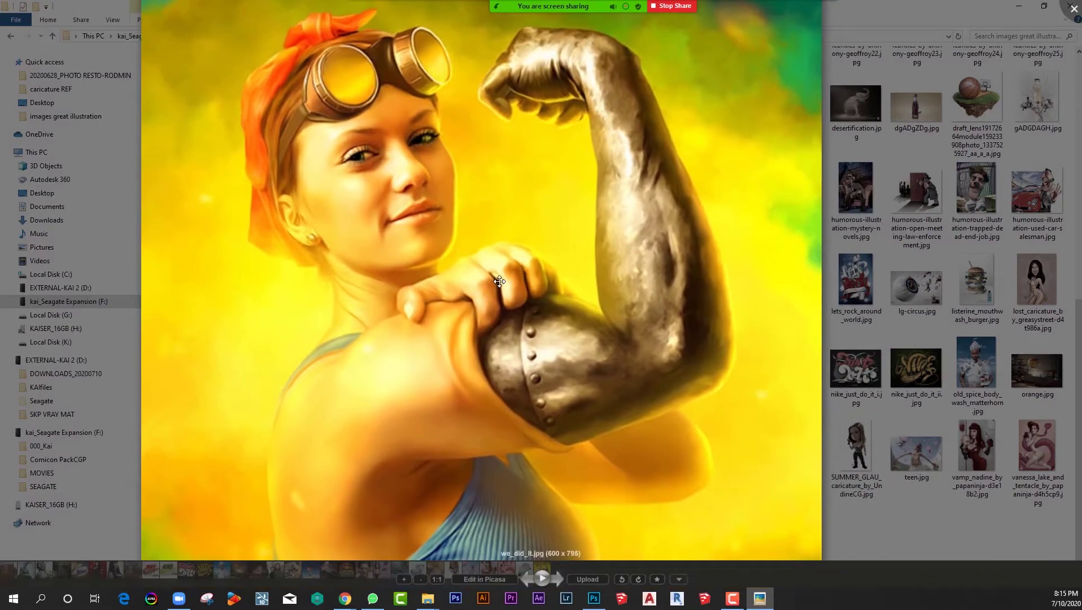
{"action": "key", "text": "Escape"}
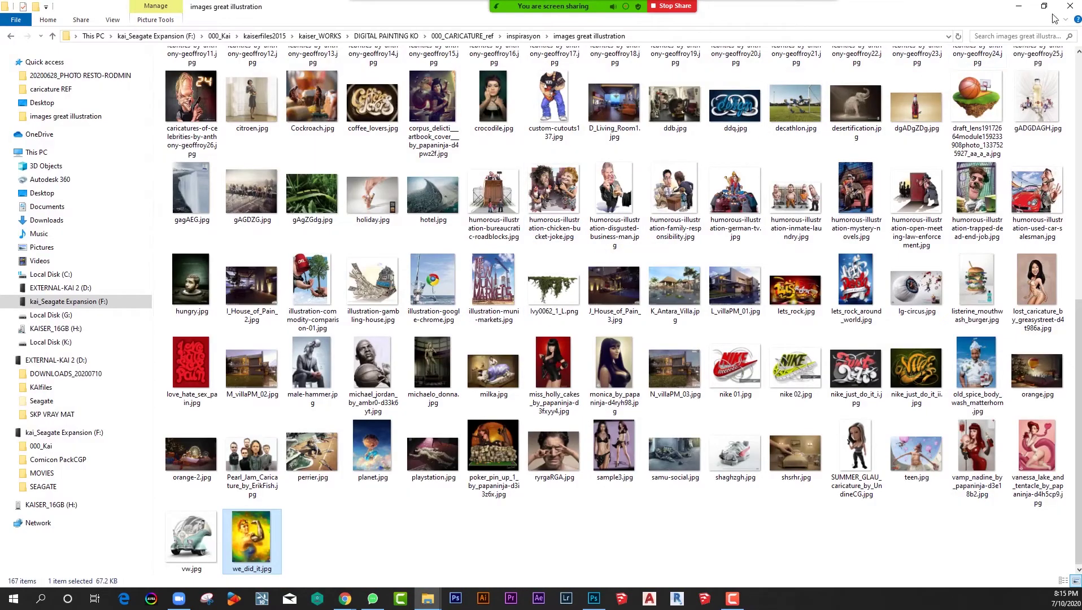
{"action": "left_click", "coordinate": [1018, 6]}
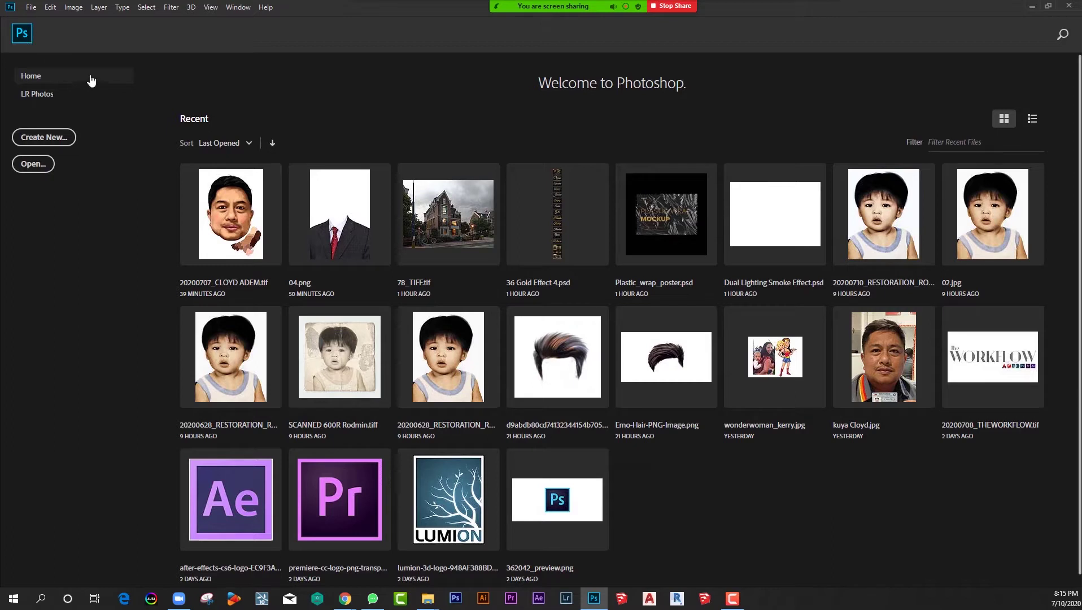
Open Photoshop CC's File menu over the Welcome screen
{"action": "left_click", "coordinate": [29, 9]}
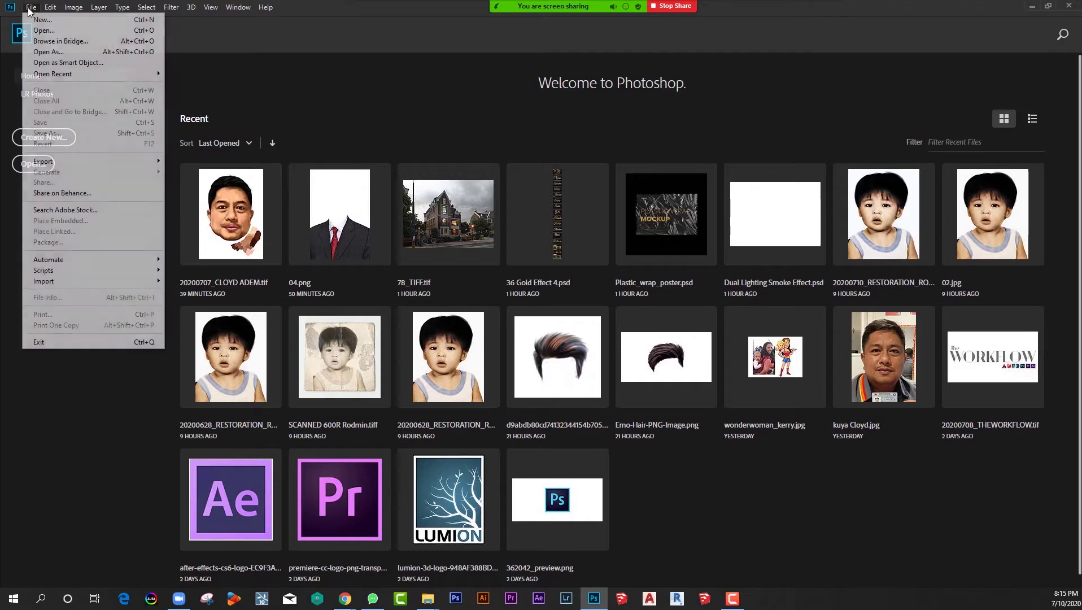
Open the New Document dialog, resize and reposition it, then close it without creating a file
{"action": "left_click", "coordinate": [67, 21]}
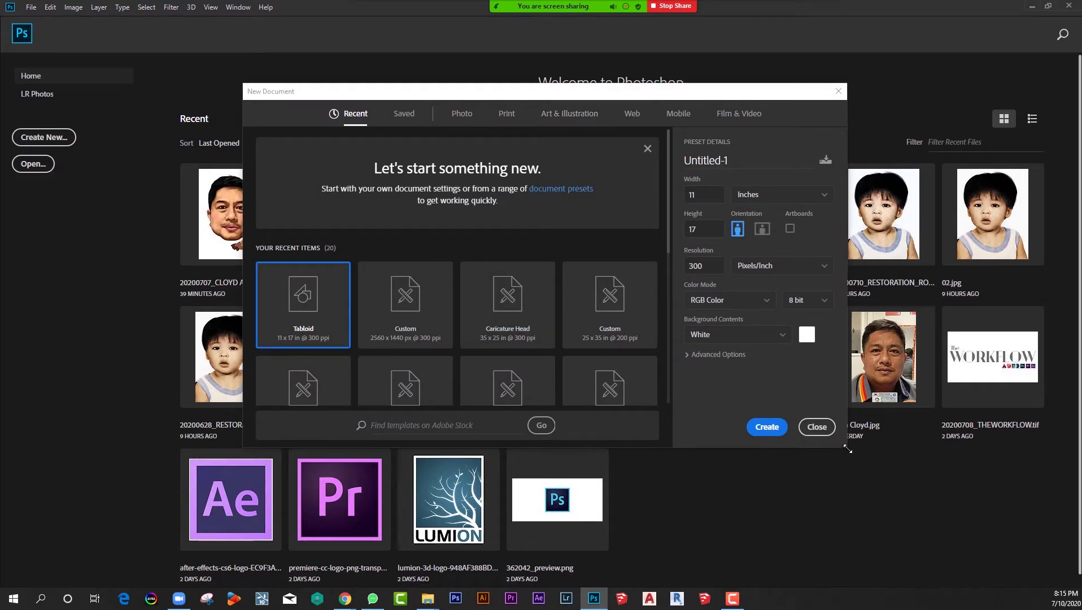
{"action": "left_click_drag", "start_coordinate": [848, 451], "coordinate": [951, 543]}
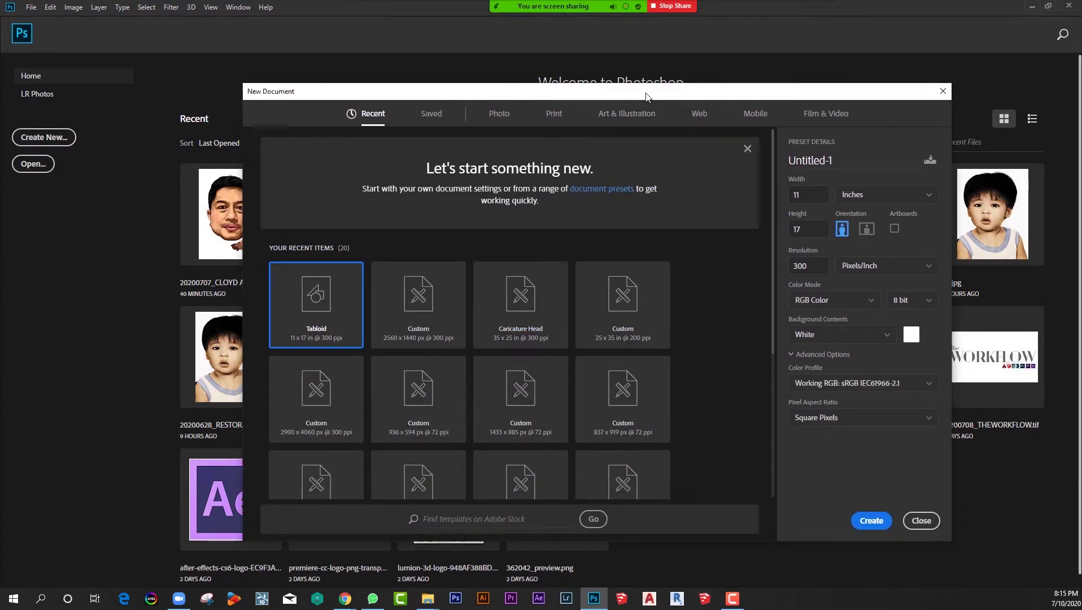
{"action": "left_click_drag", "start_coordinate": [647, 92], "coordinate": [539, 72]}
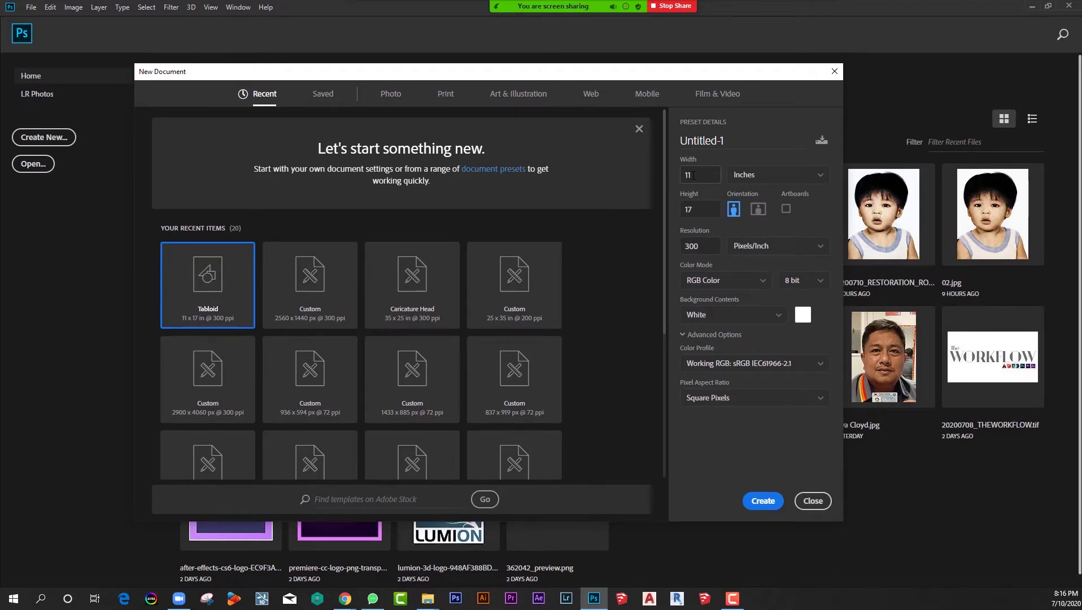
{"action": "left_click", "coordinate": [832, 70]}
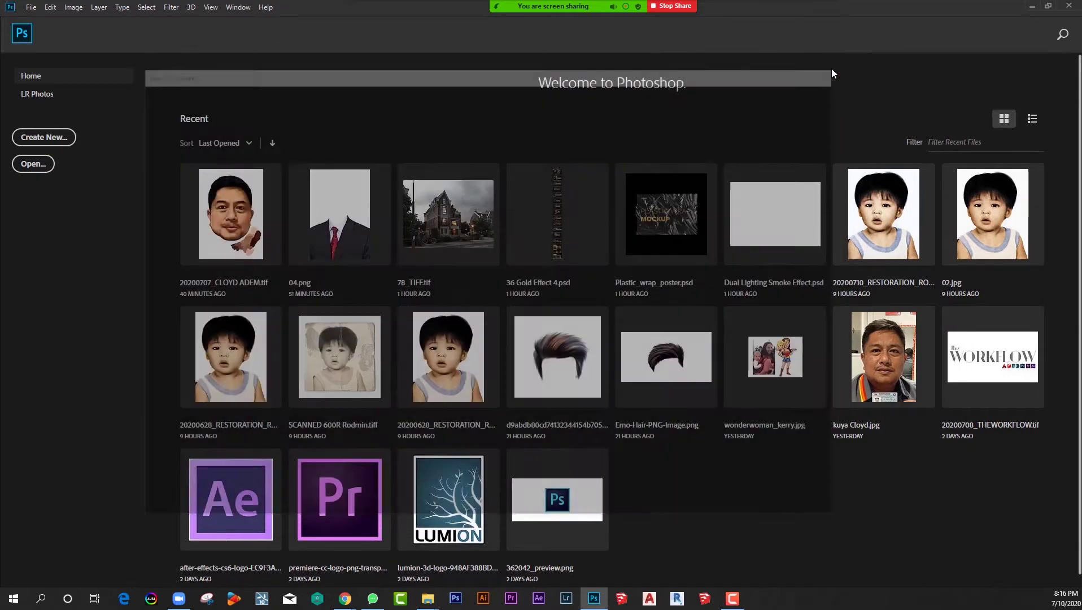
Quit Photoshop CC and launch Photoshop CS6 from the taskbar
{"action": "left_click", "coordinate": [1072, 6]}
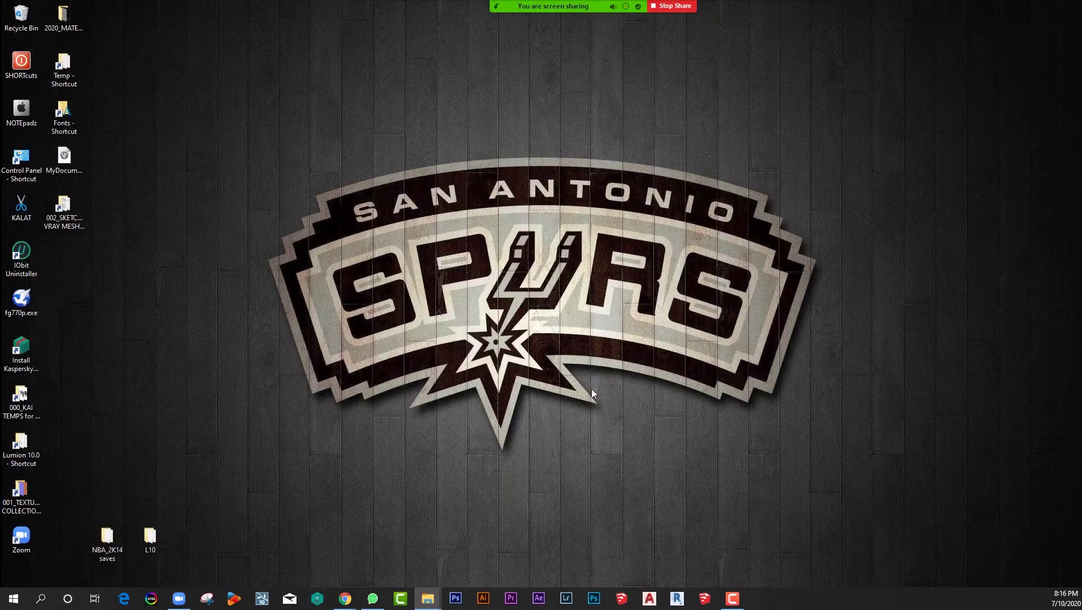
{"action": "left_click", "coordinate": [455, 598]}
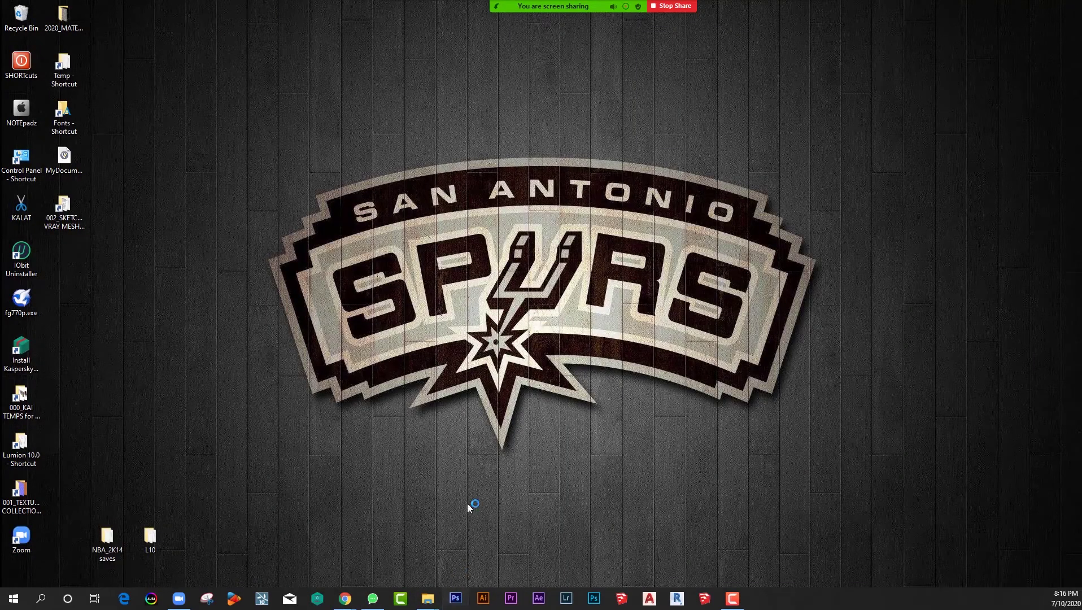
{"action": "right_click", "coordinate": [323, 70]}
{"action": "left_click", "coordinate": [694, 78]}
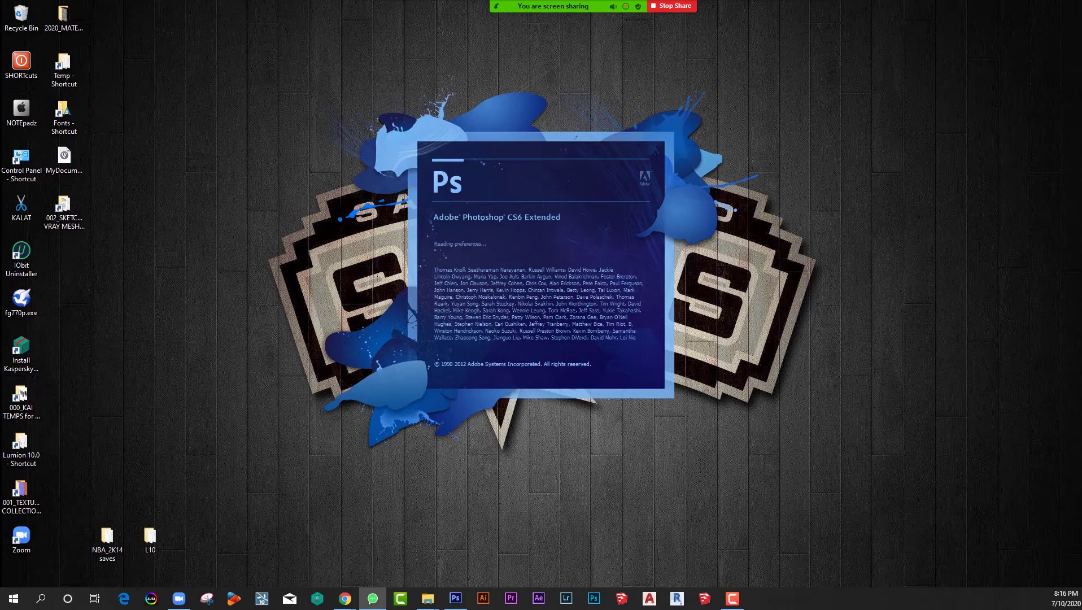
{"action": "left_click", "coordinate": [345, 599]}
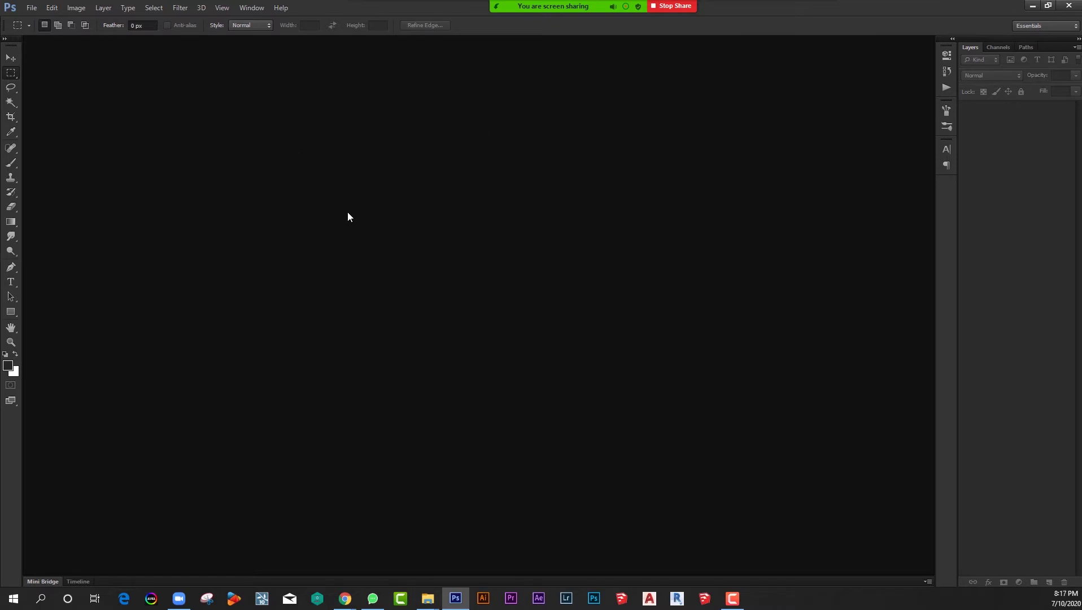
Open the New dialog in Photoshop CS6, reposition it and leave the width units at Inches
{"action": "left_click", "coordinate": [33, 9]}
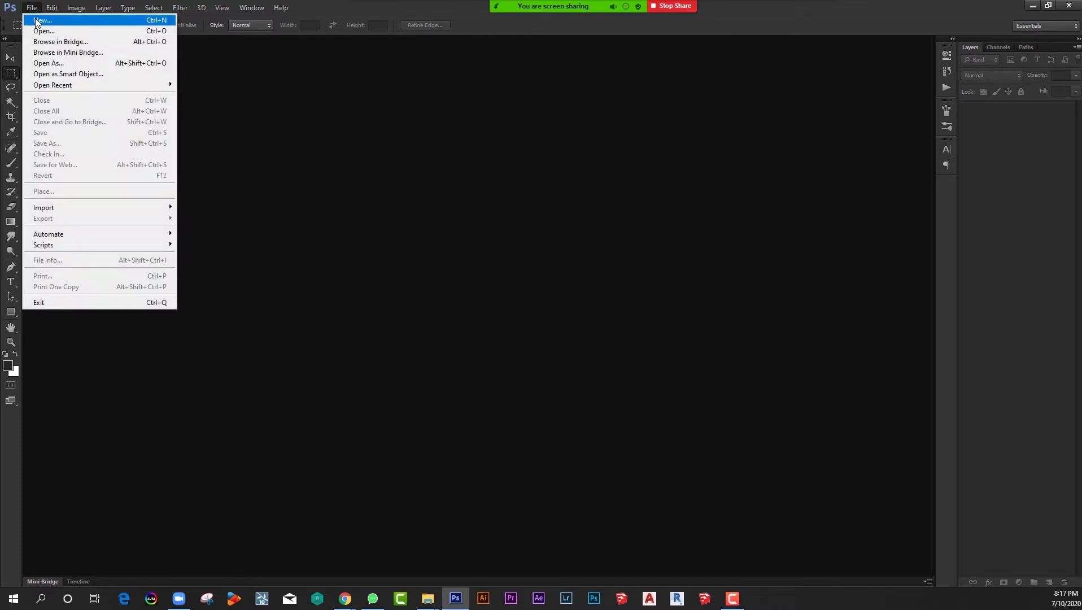
{"action": "left_click", "coordinate": [68, 23]}
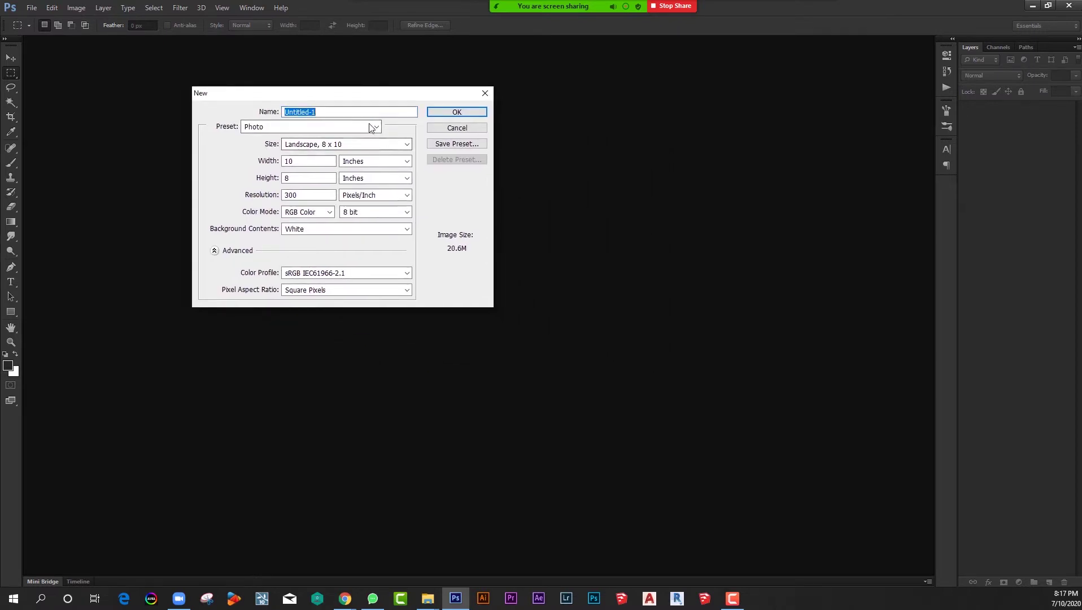
{"action": "mouse_move", "coordinate": [341, 96]}
{"action": "left_mouse_down"}
{"action": "mouse_move", "coordinate": [414, 144]}
{"action": "mouse_move", "coordinate": [385, 136]}
{"action": "left_mouse_up"}
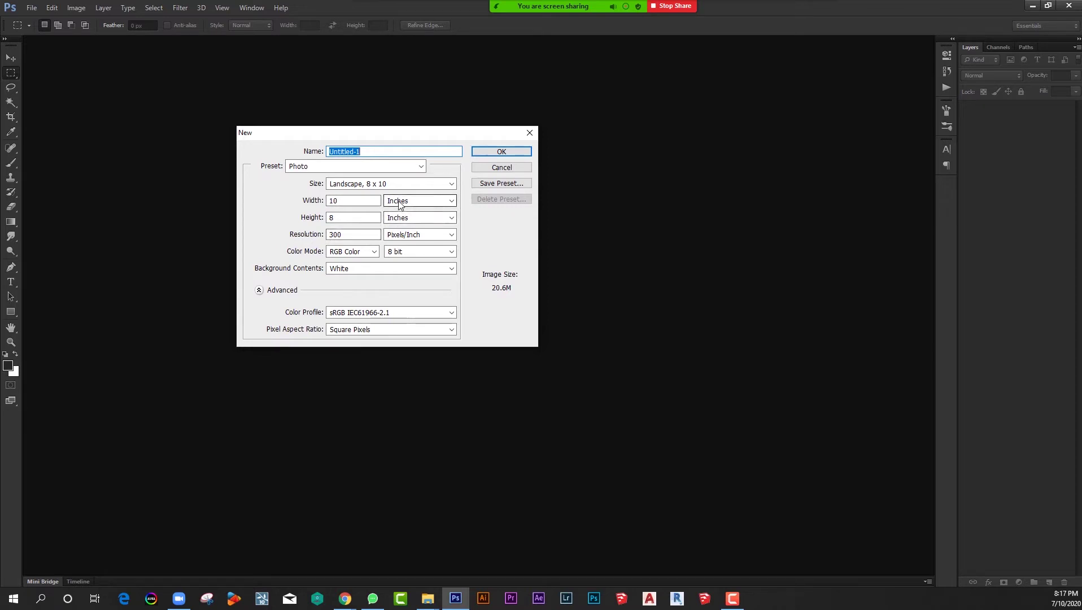
{"action": "left_click", "coordinate": [429, 207]}
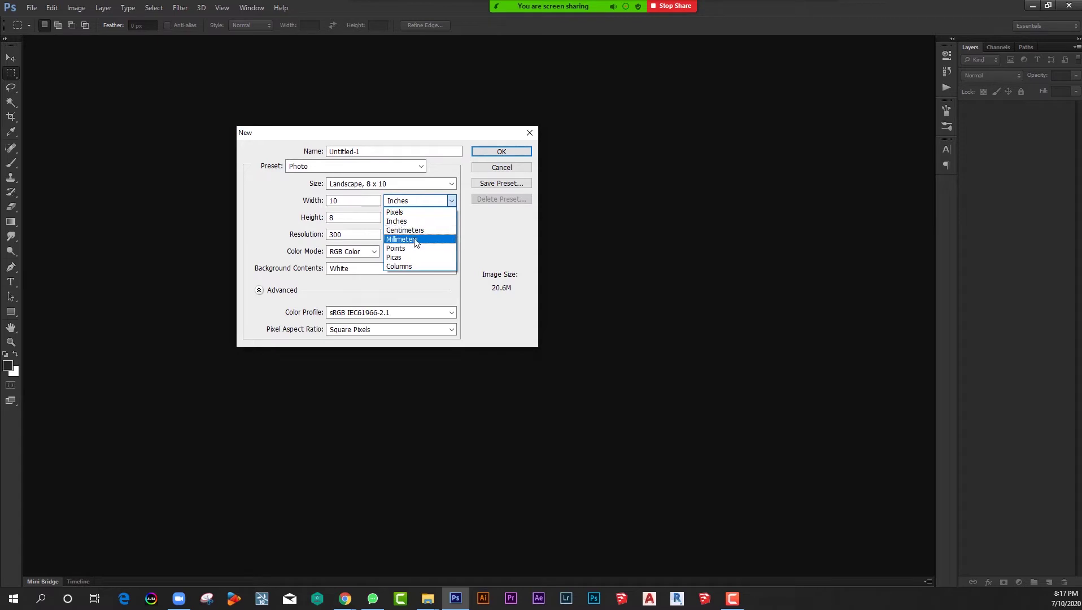
{"action": "left_click", "coordinate": [389, 277]}
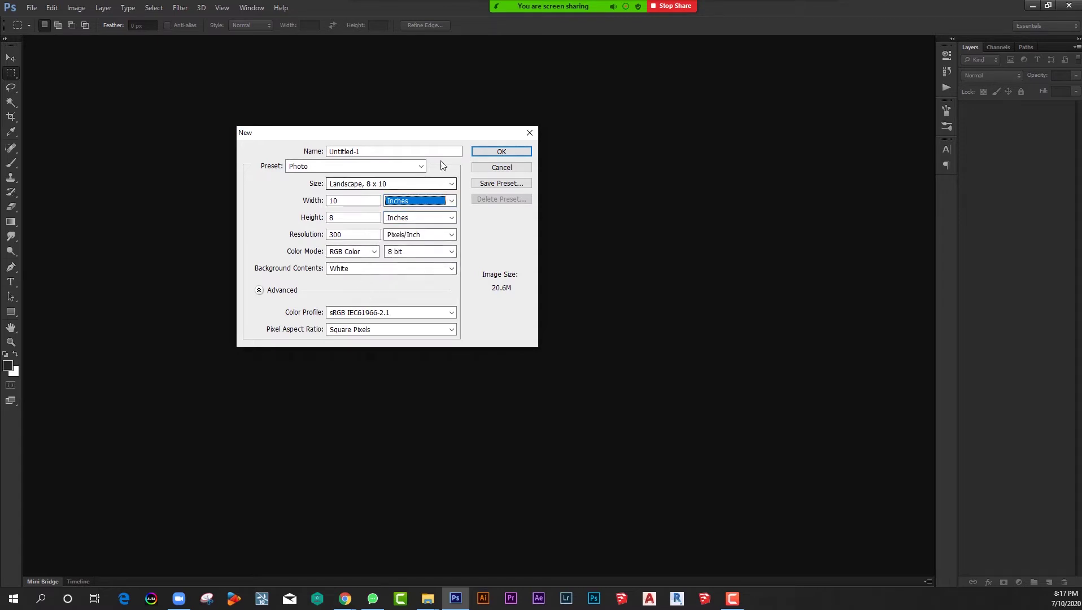
{"action": "mouse_move", "coordinate": [414, 133]}
{"action": "left_mouse_down"}
{"action": "mouse_move", "coordinate": [445, 131]}
{"action": "mouse_move", "coordinate": [464, 146]}
{"action": "left_mouse_up"}
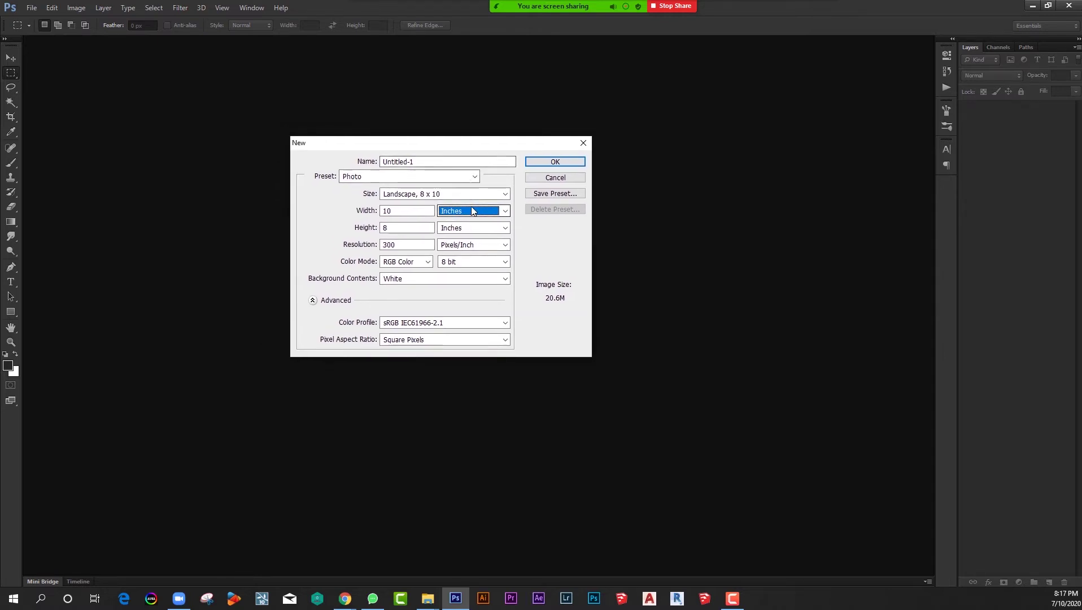
{"action": "left_click", "coordinate": [505, 211]}
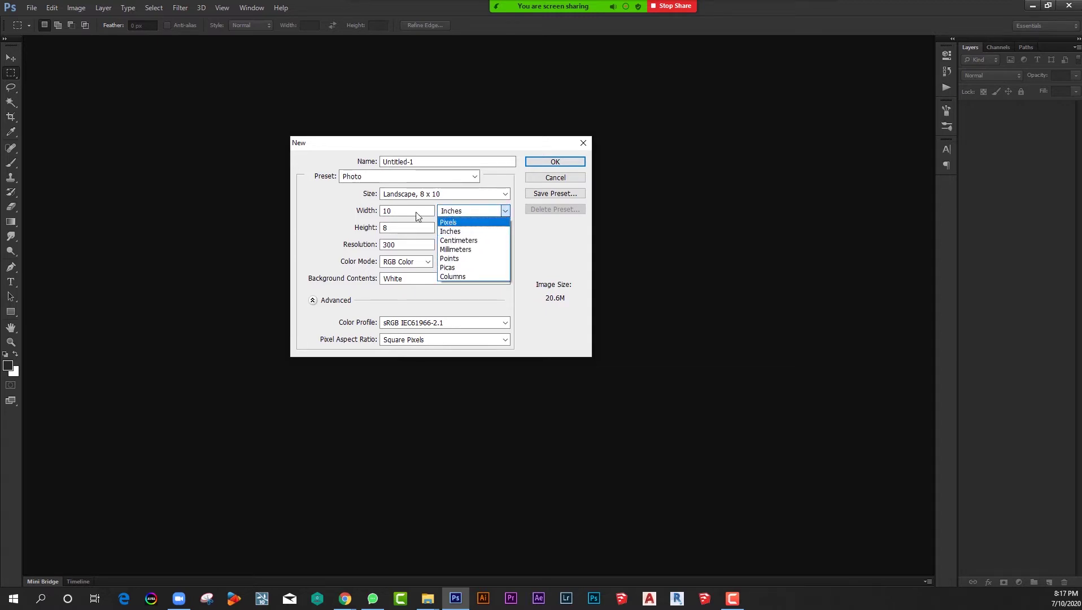
{"action": "left_click", "coordinate": [417, 215]}
Apply the International Paper A4 preset and set resolution to 200 pixels/inch
{"action": "left_click", "coordinate": [421, 179]}
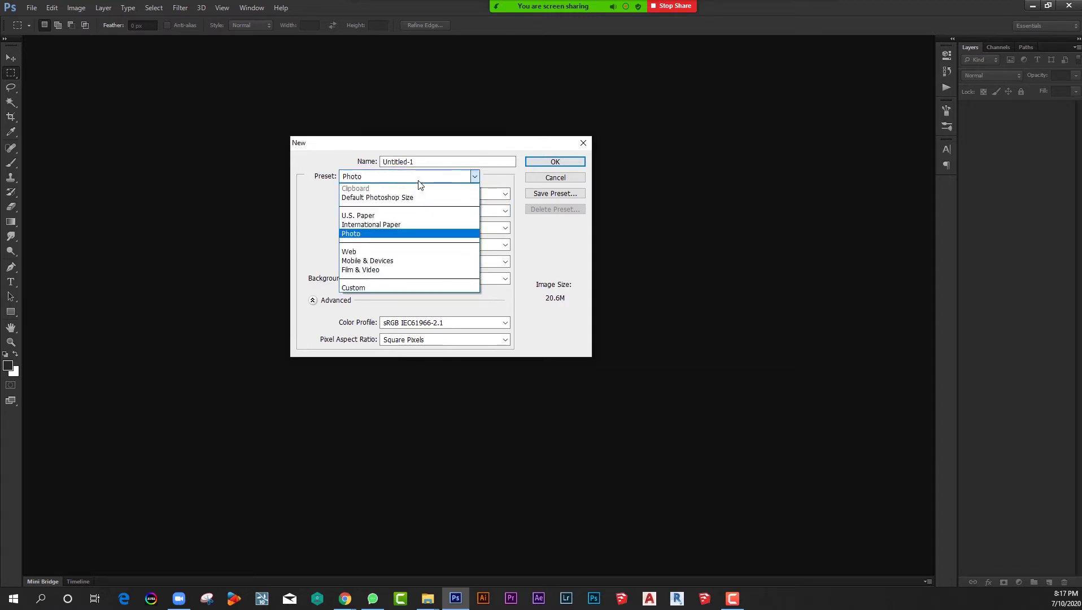
{"action": "left_click", "coordinate": [405, 225]}
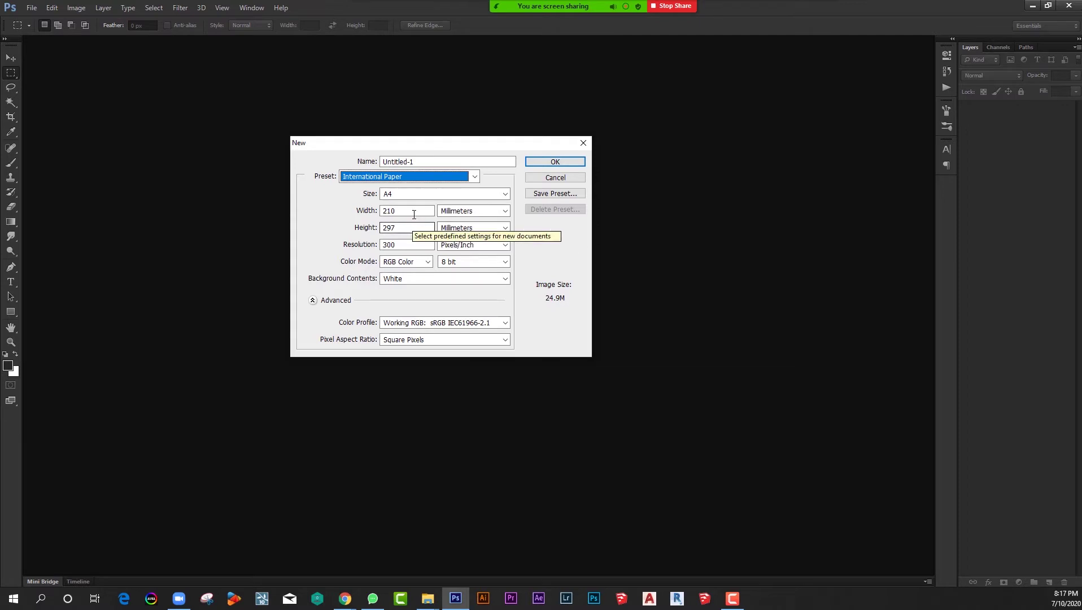
{"action": "left_click", "coordinate": [461, 181]}
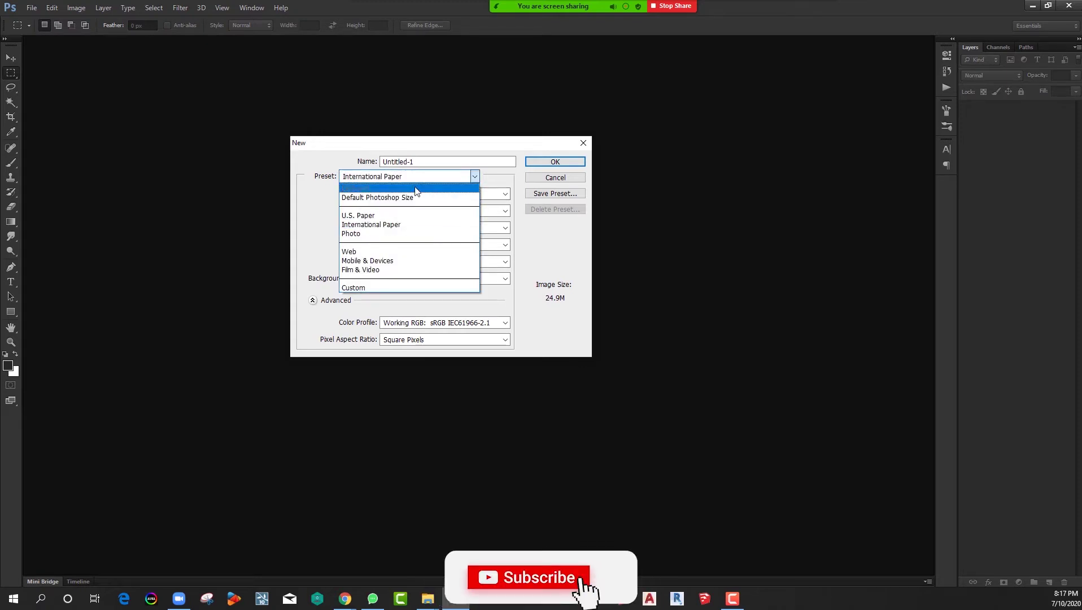
{"action": "left_click", "coordinate": [288, 207]}
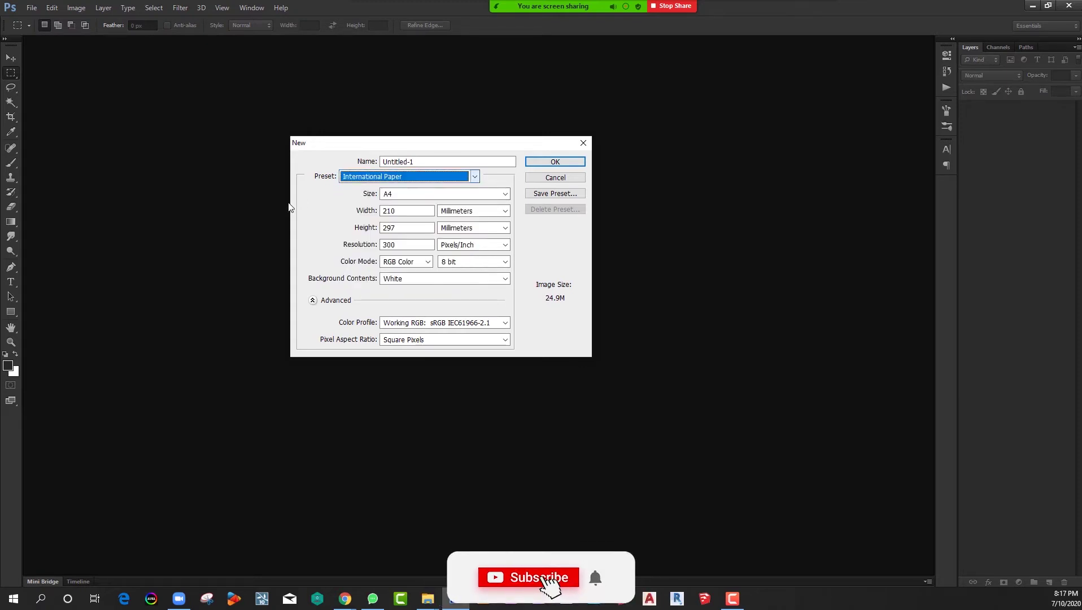
{"action": "left_click", "coordinate": [384, 182]}
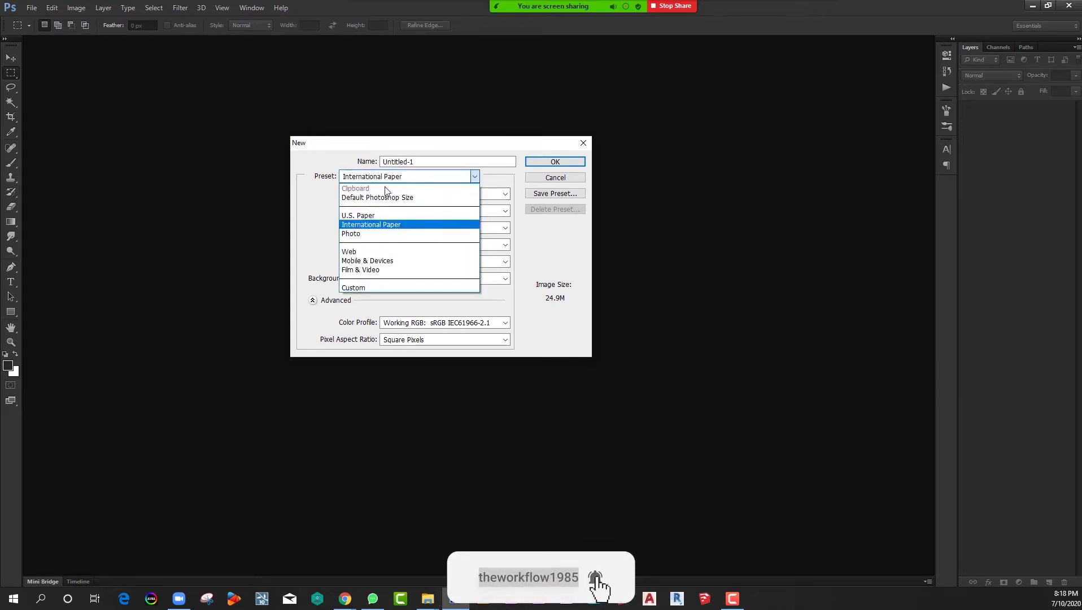
{"action": "left_click", "coordinate": [397, 229]}
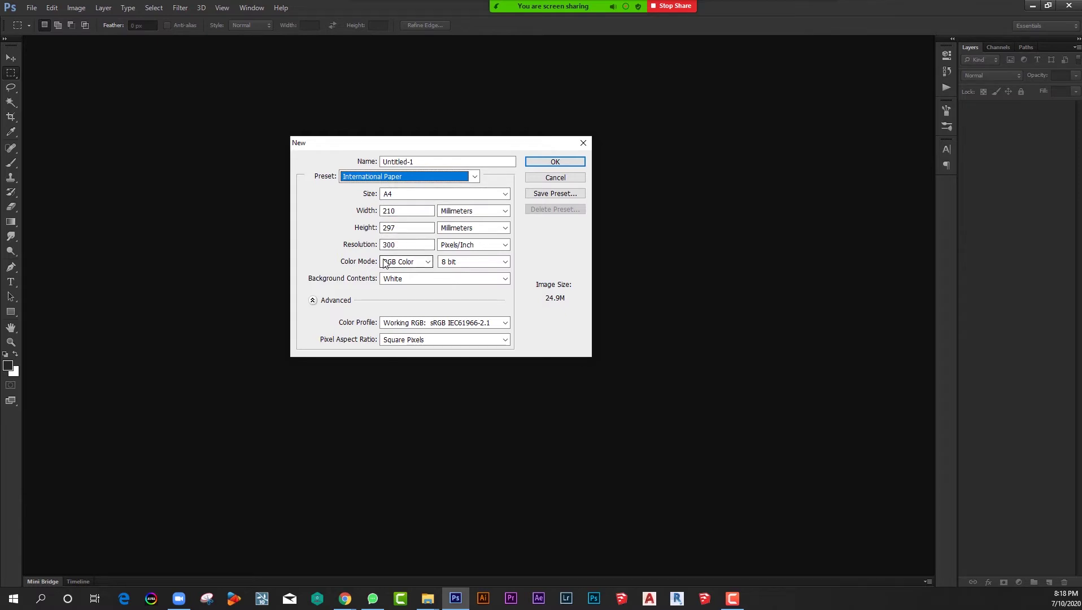
{"action": "double_click", "coordinate": [395, 245]}
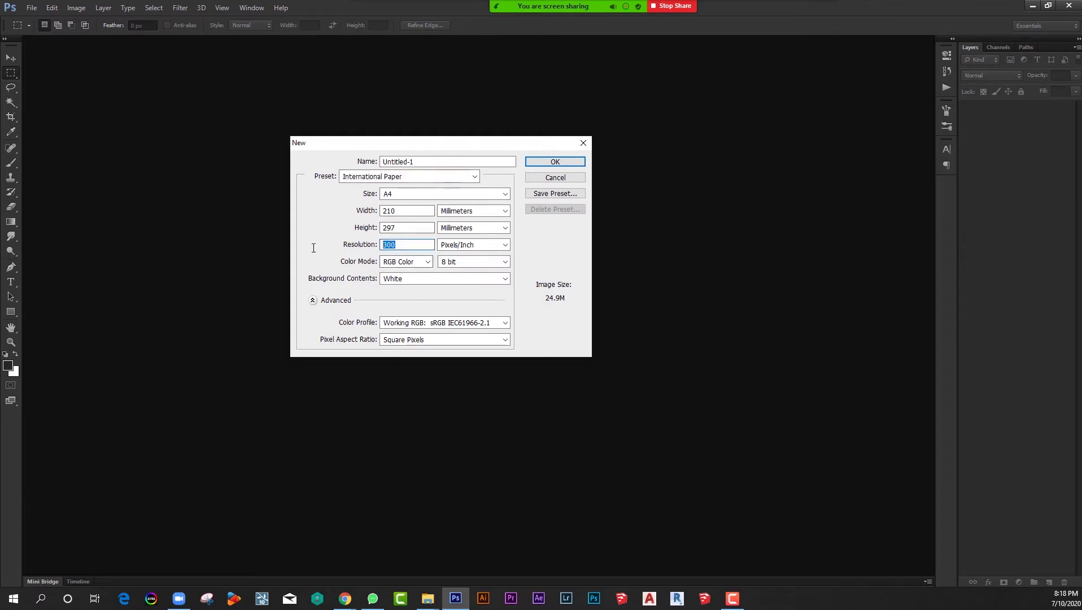
{"action": "type", "text": "200"}
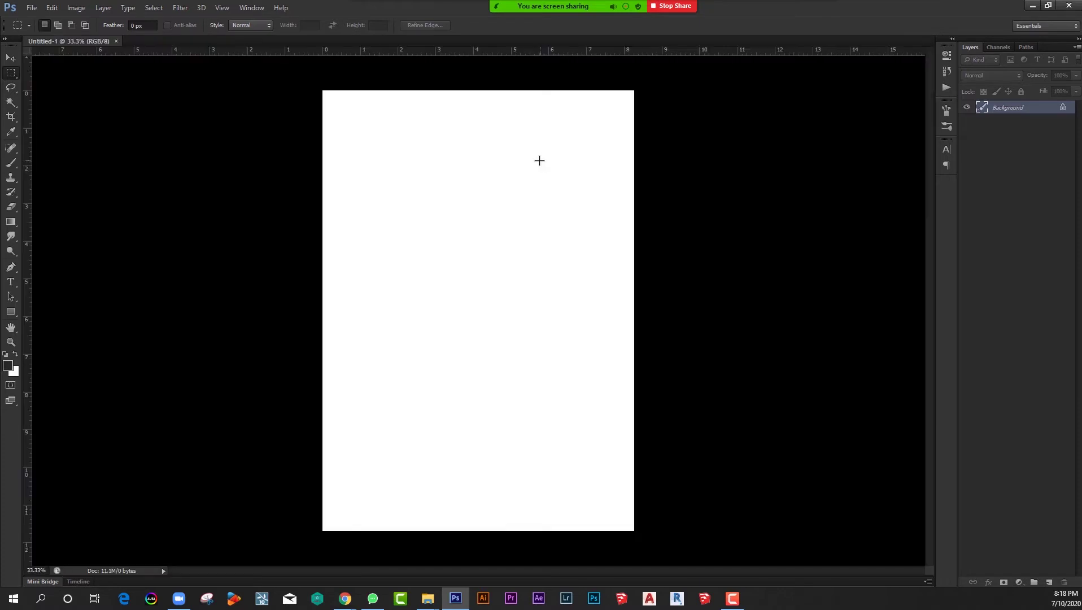
Zoom in and out on the blank Untitled-1 canvas and select the Move tool
{"action": "scroll", "coordinate": [500, 226], "scroll_direction": "up", "scroll_amount": 1}
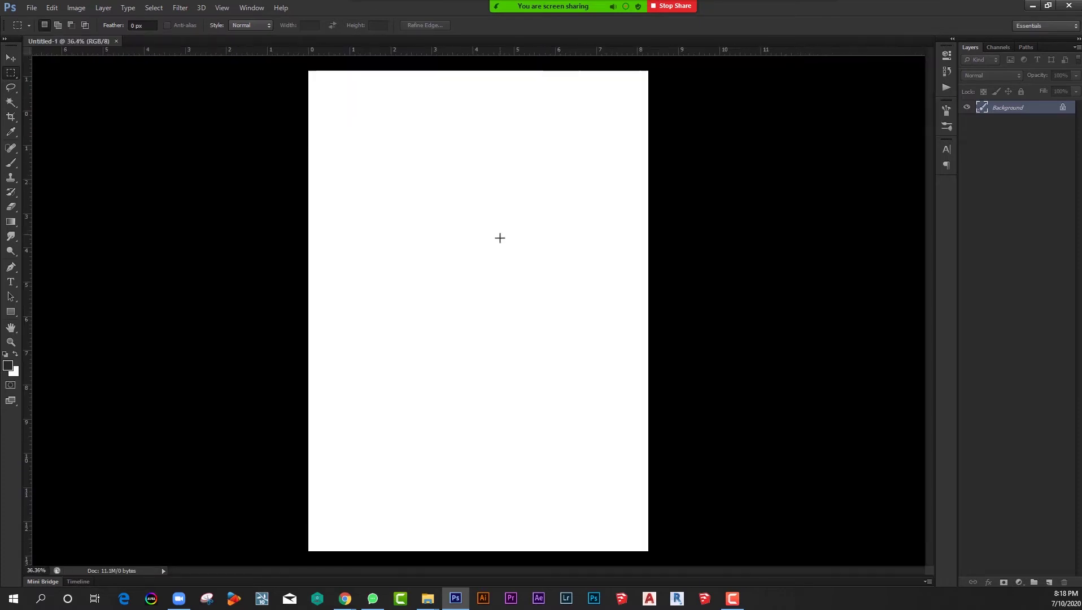
{"action": "scroll", "coordinate": [500, 237], "scroll_direction": "down", "scroll_amount": 2}
{"action": "key", "text": "v"}
{"action": "scroll", "coordinate": [497, 242], "scroll_direction": "up", "scroll_amount": 1}
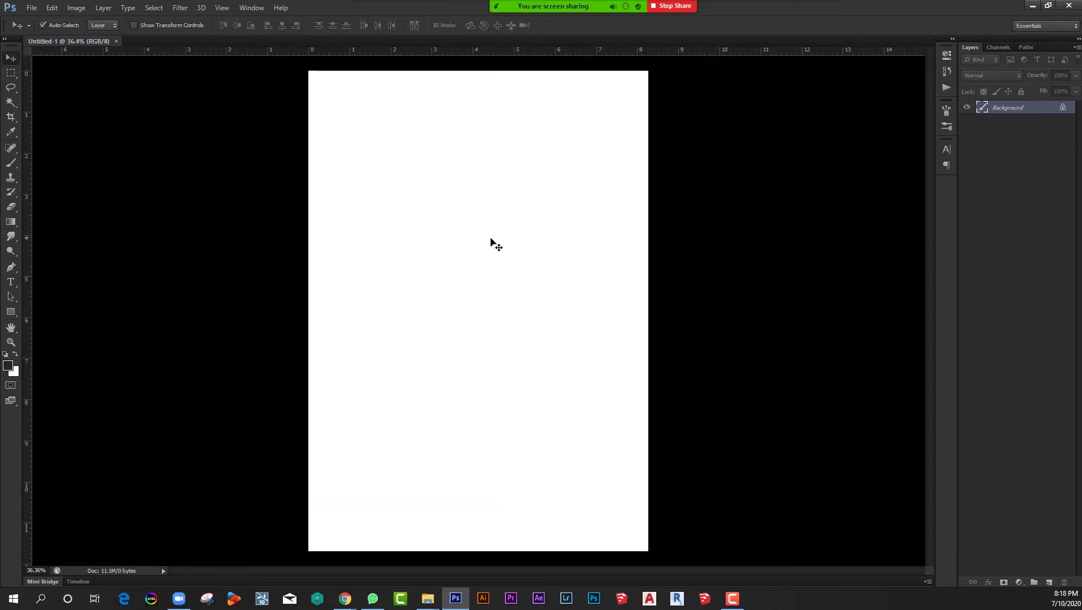
{"action": "scroll", "coordinate": [474, 260], "scroll_direction": "down", "scroll_amount": 1}
{"action": "scroll", "coordinate": [454, 273], "scroll_direction": "up", "scroll_amount": 2}
{"action": "scroll", "coordinate": [419, 291], "scroll_direction": "down", "scroll_amount": 1}
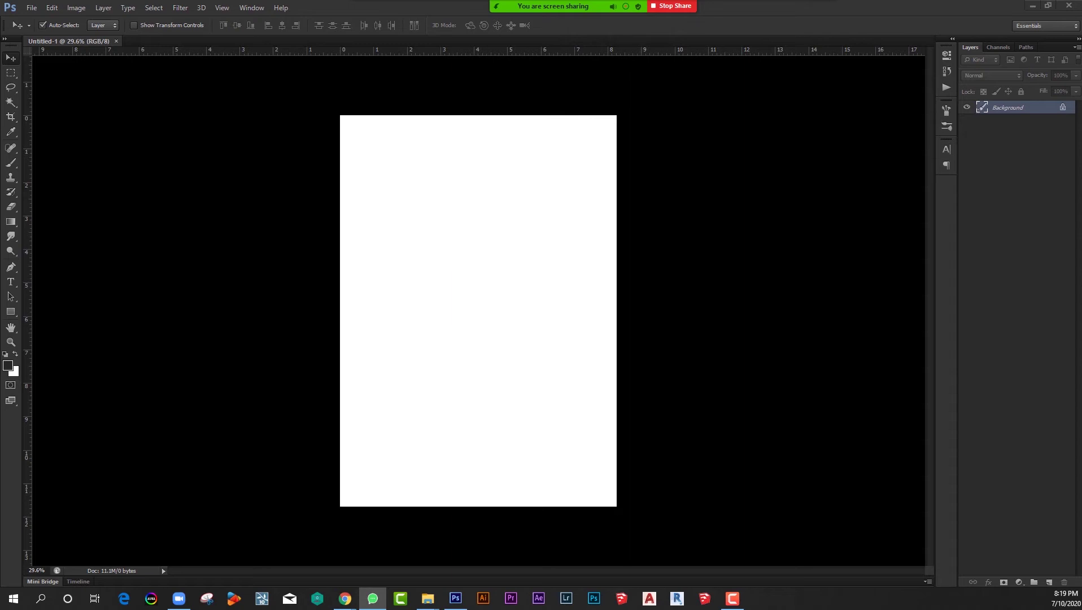
Open and dismiss the File menu, then close the Untitled-1 document
{"action": "left_click", "coordinate": [613, 7]}
{"action": "left_click", "coordinate": [31, 8]}
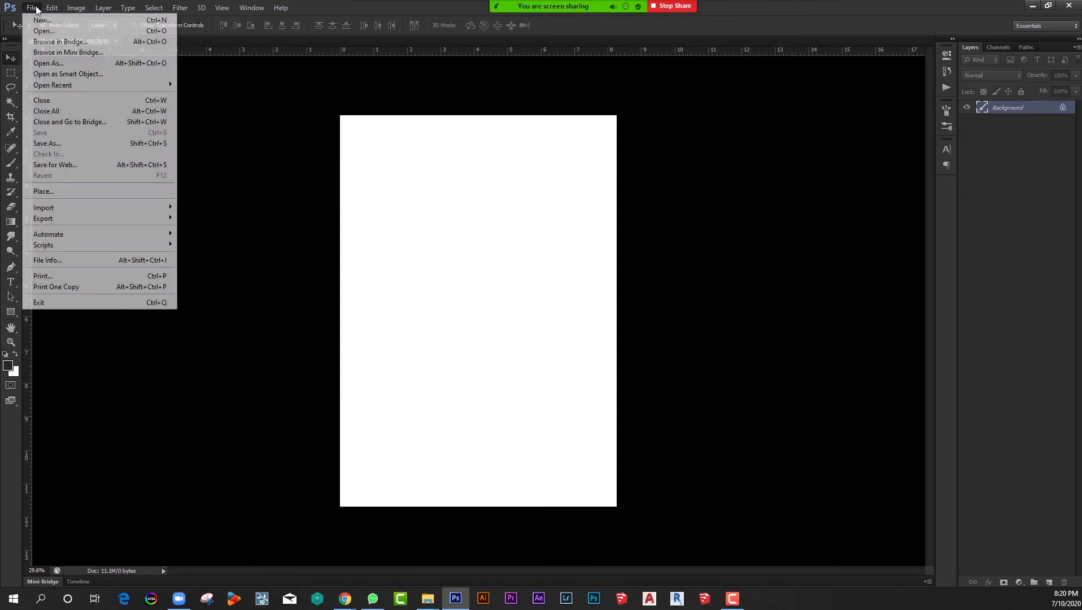
{"action": "left_click", "coordinate": [438, 63]}
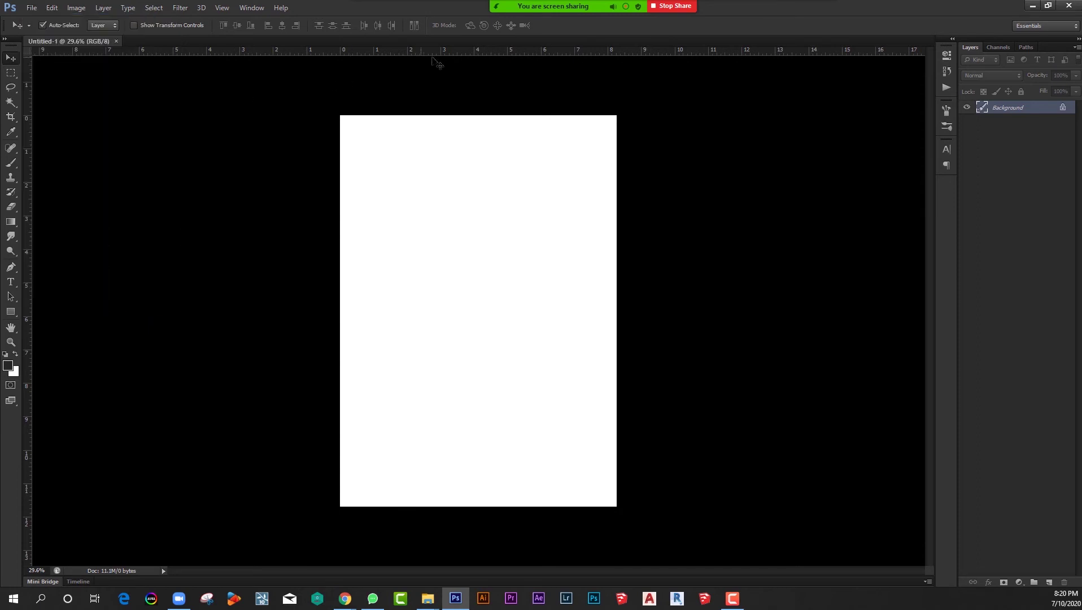
{"action": "left_click", "coordinate": [116, 42]}
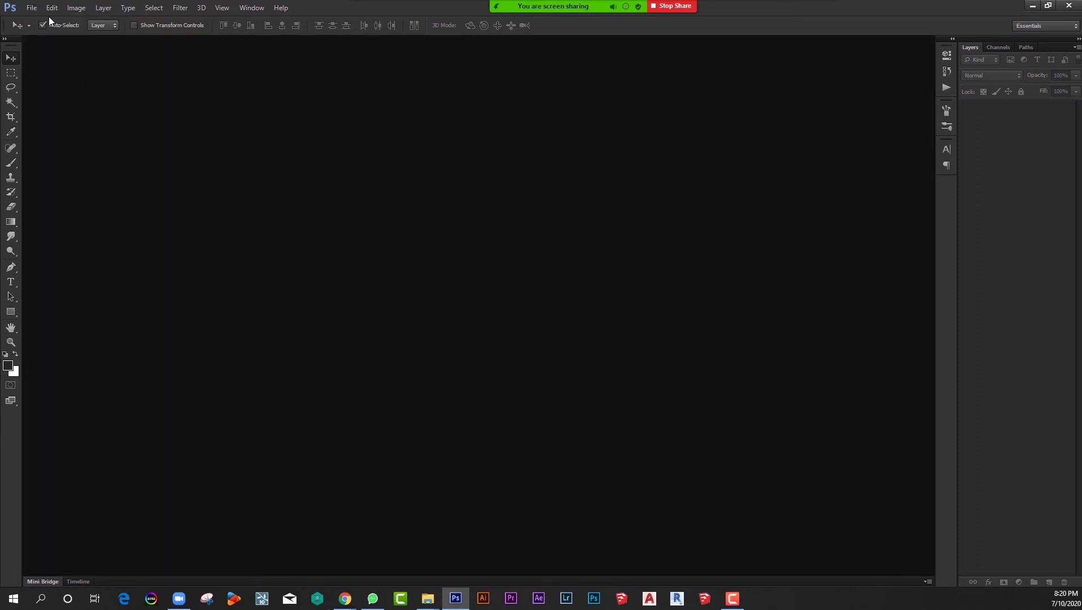
Create a new International Paper A4 document at 200 pixels/inch
{"action": "left_click", "coordinate": [32, 8]}
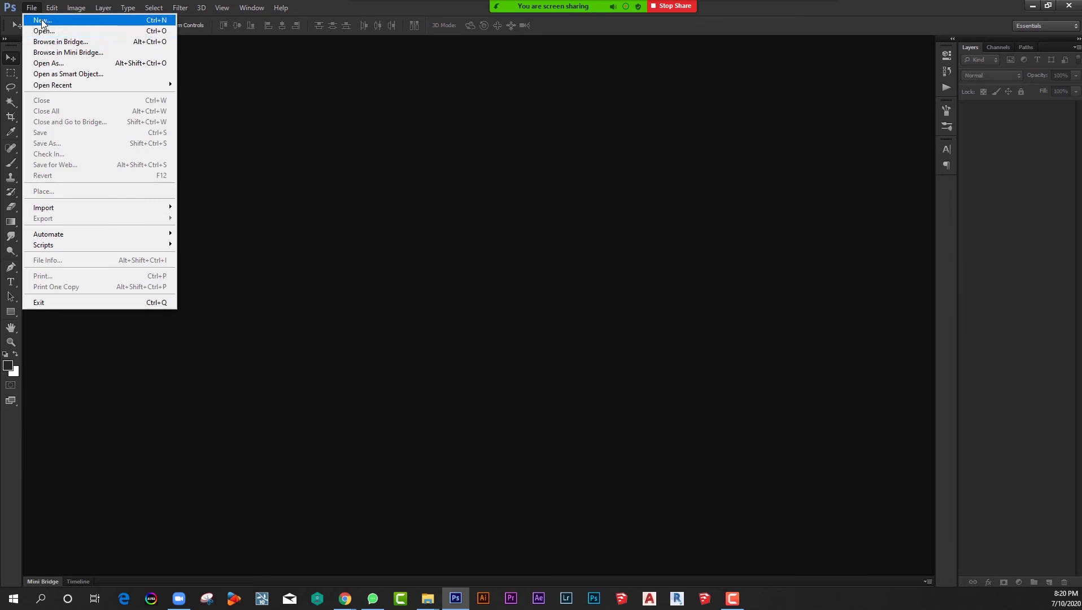
{"action": "left_click", "coordinate": [42, 21]}
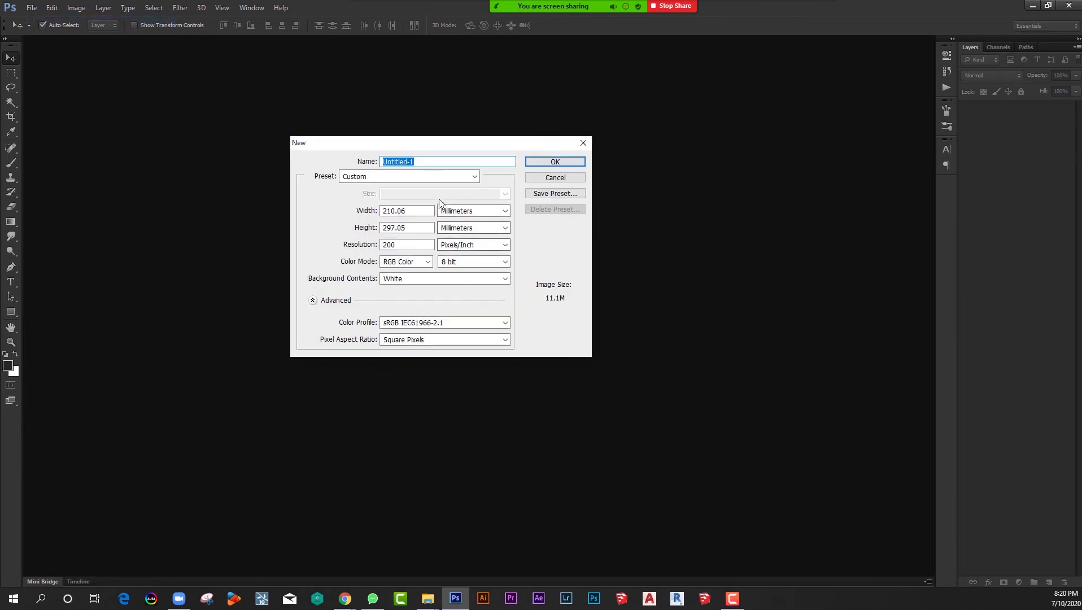
{"action": "left_click", "coordinate": [400, 178]}
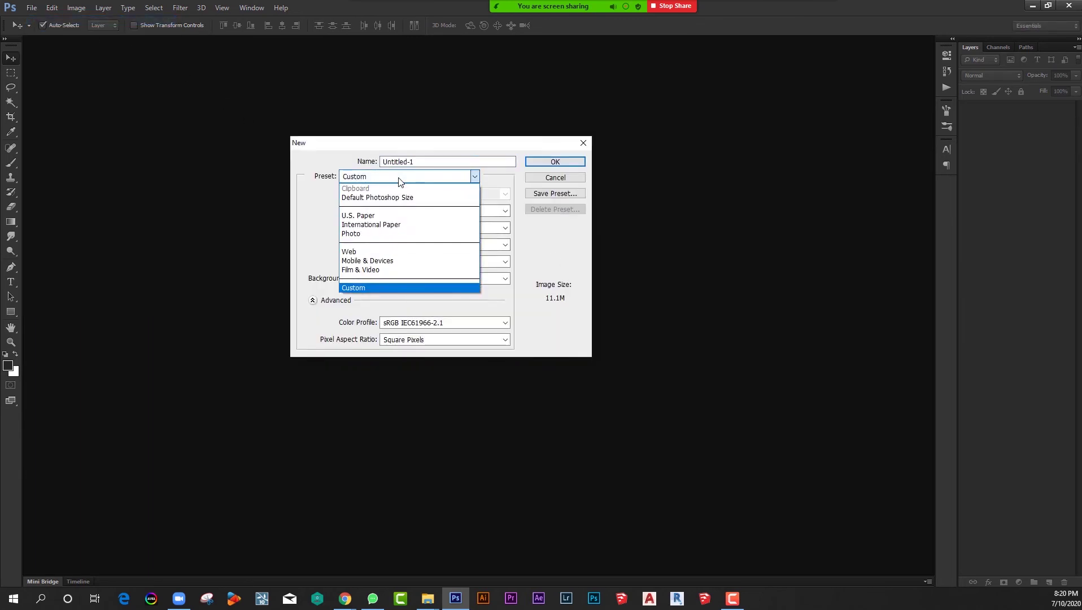
{"action": "left_click", "coordinate": [387, 226]}
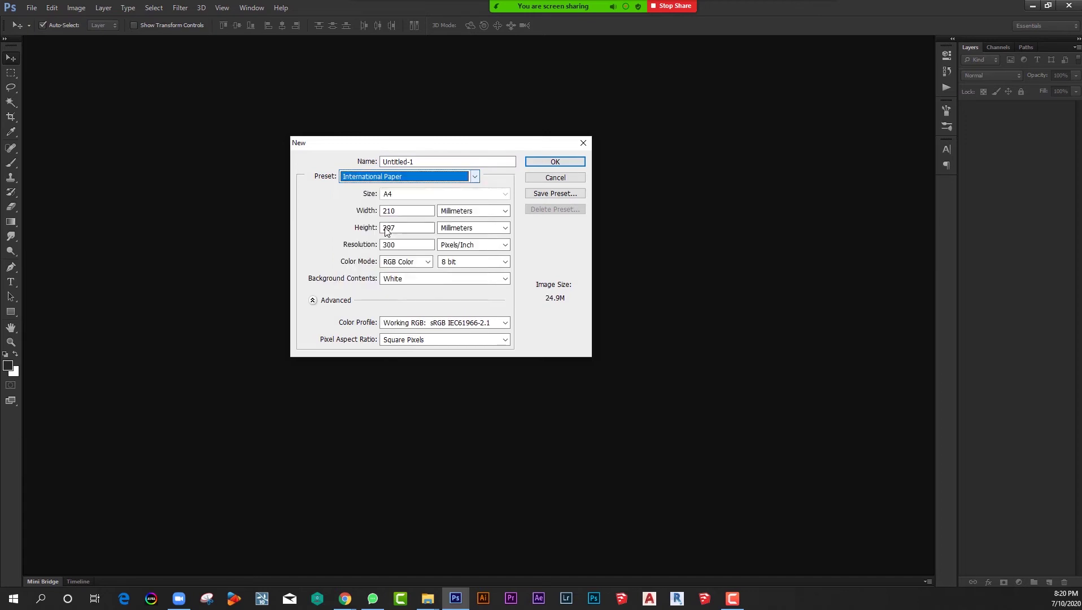
{"action": "double_click", "coordinate": [396, 244]}
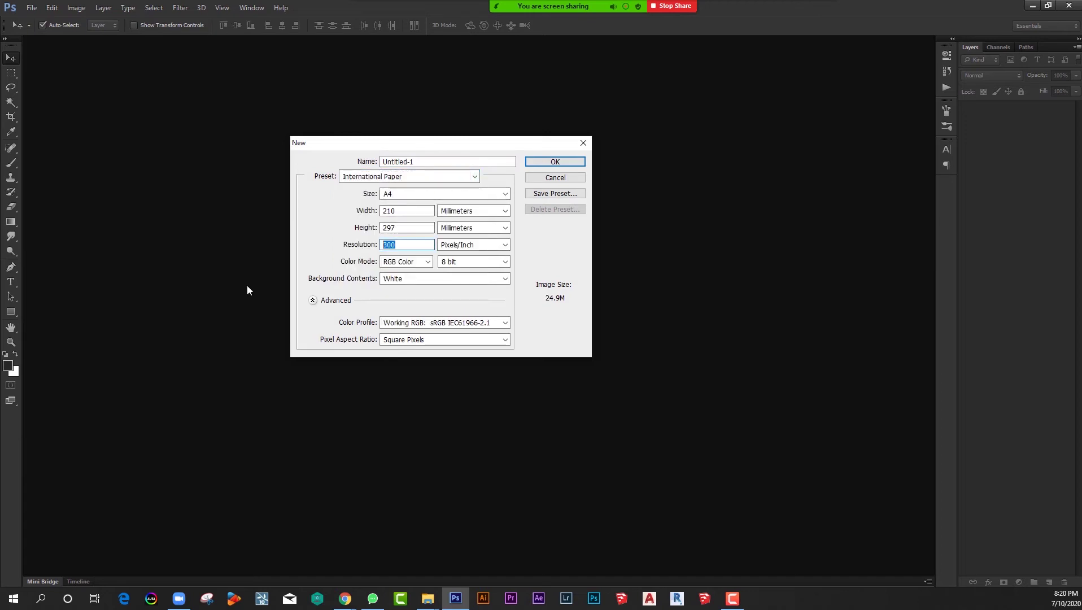
{"action": "type", "text": "22"}
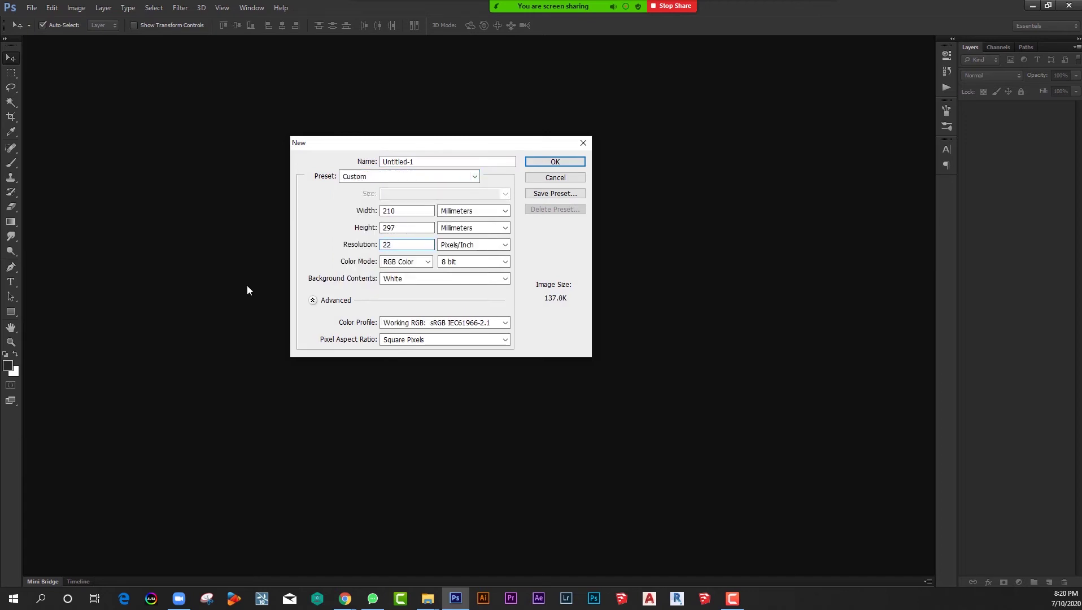
{"action": "key", "text": "BackSpace"}
{"action": "type", "text": "00"}
{"action": "left_click", "coordinate": [554, 163]}
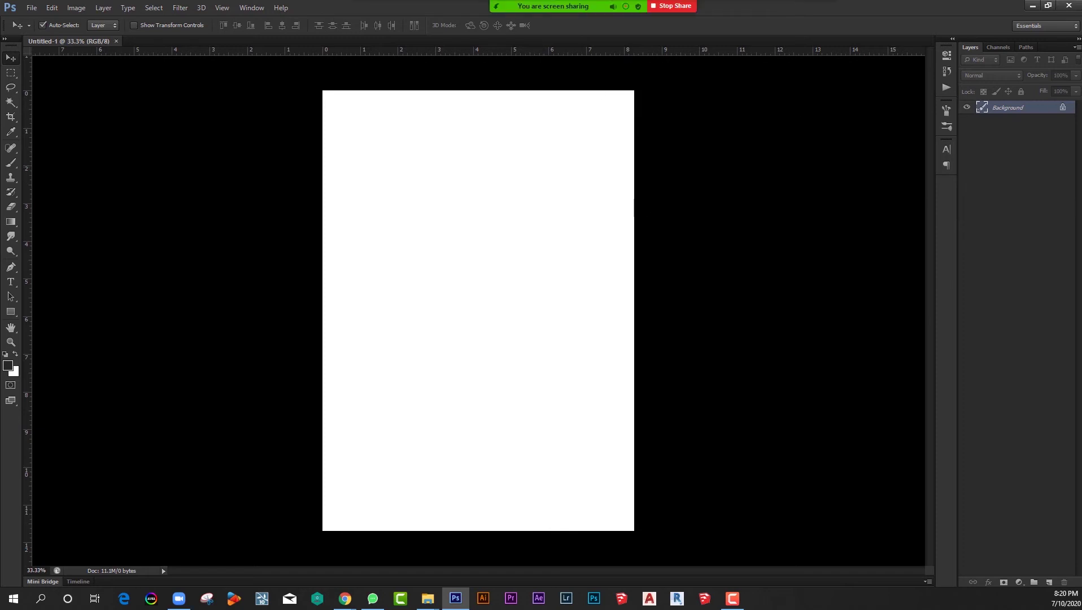
{"action": "left_click", "coordinate": [372, 598]}
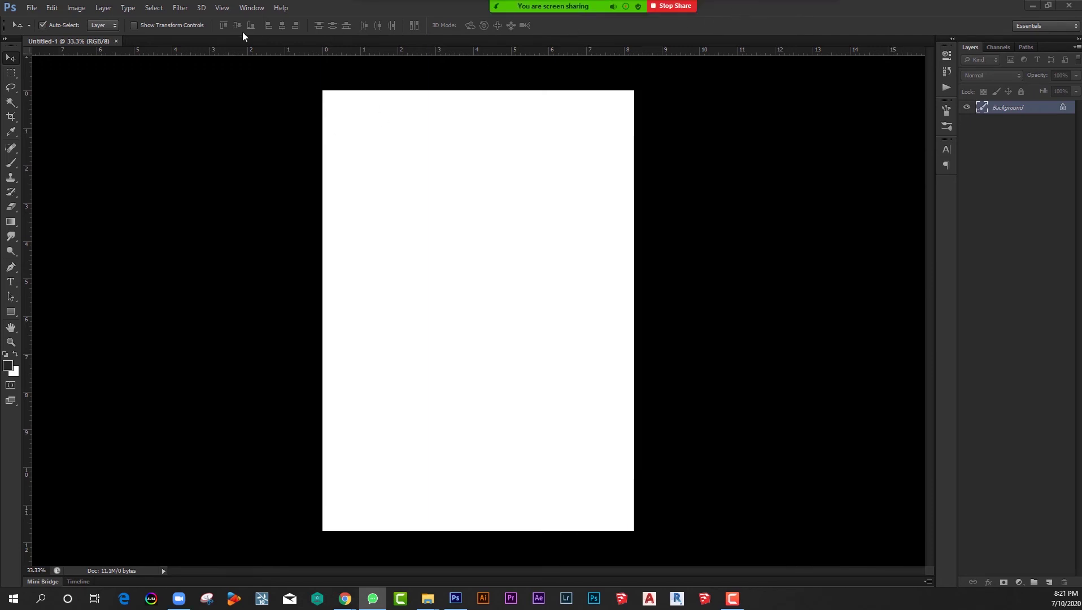
{"action": "left_click_drag", "start_coordinate": [310, 8], "coordinate": [352, 25]}
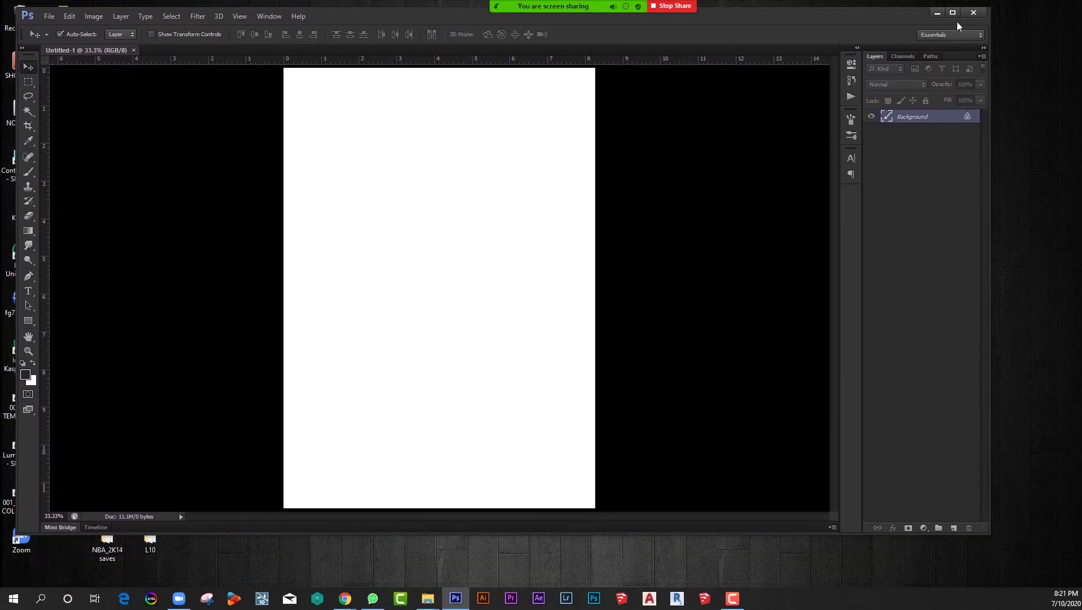
{"action": "left_click", "coordinate": [943, 27]}
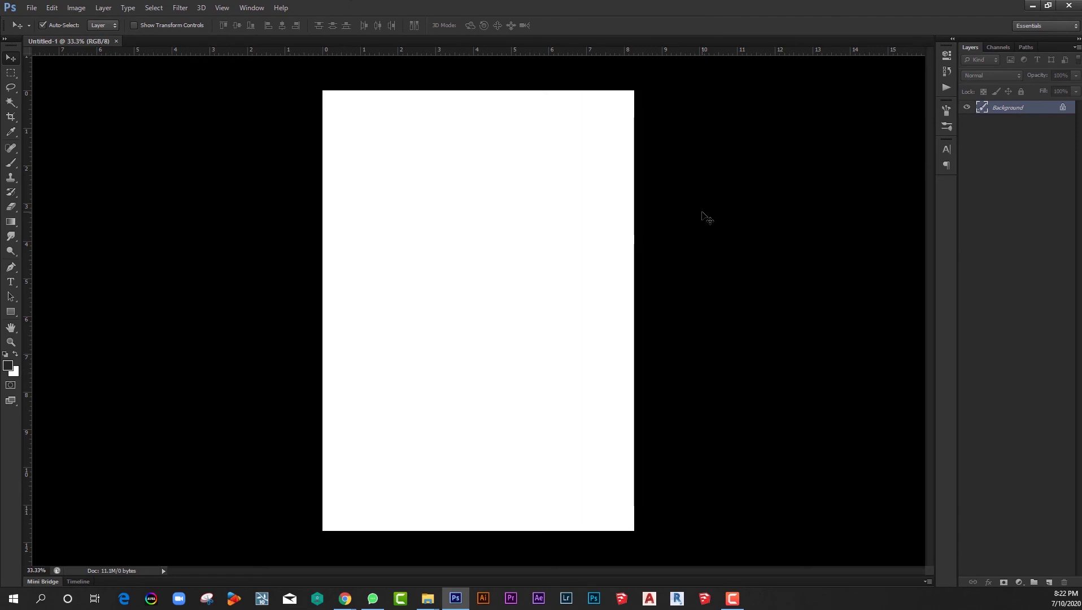
{"action": "left_click", "coordinate": [33, 11]}
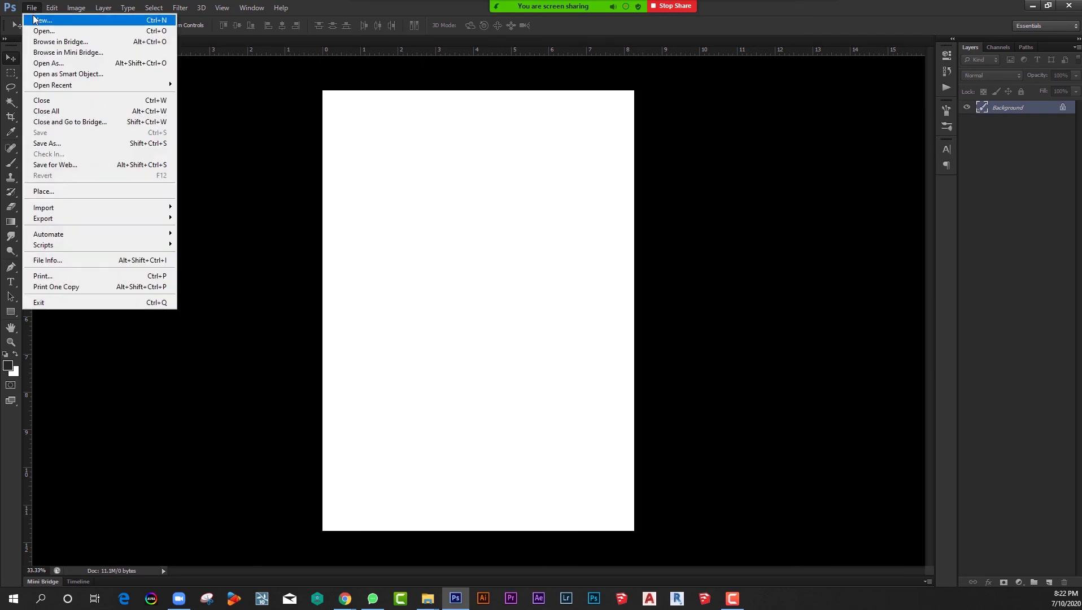
{"action": "left_click", "coordinate": [277, 152]}
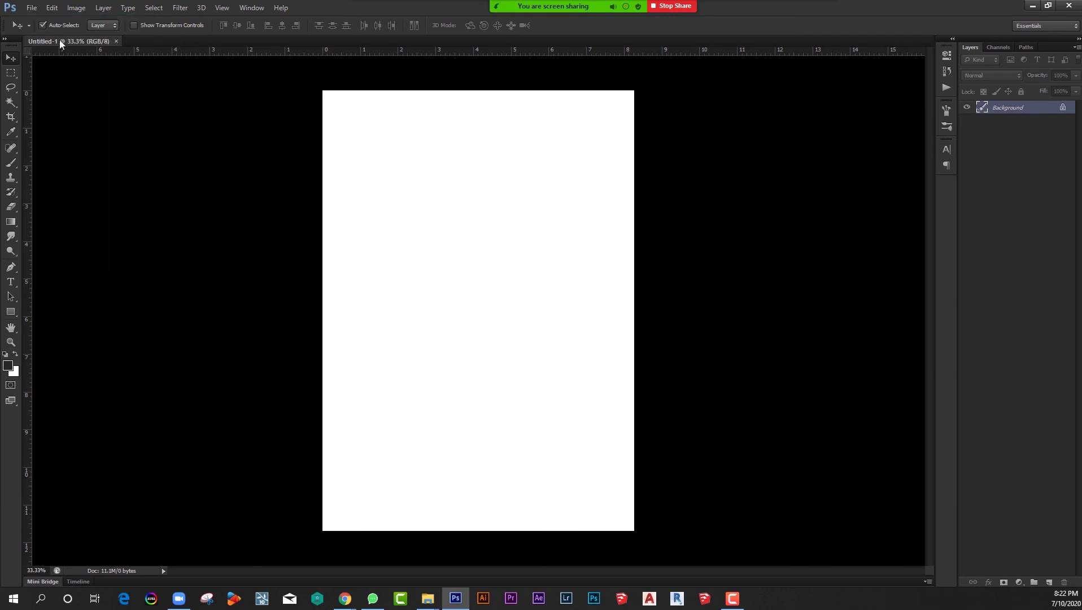
{"action": "left_click", "coordinate": [10, 11]}
{"action": "left_click", "coordinate": [144, 165]}
{"action": "left_click", "coordinate": [26, 9]}
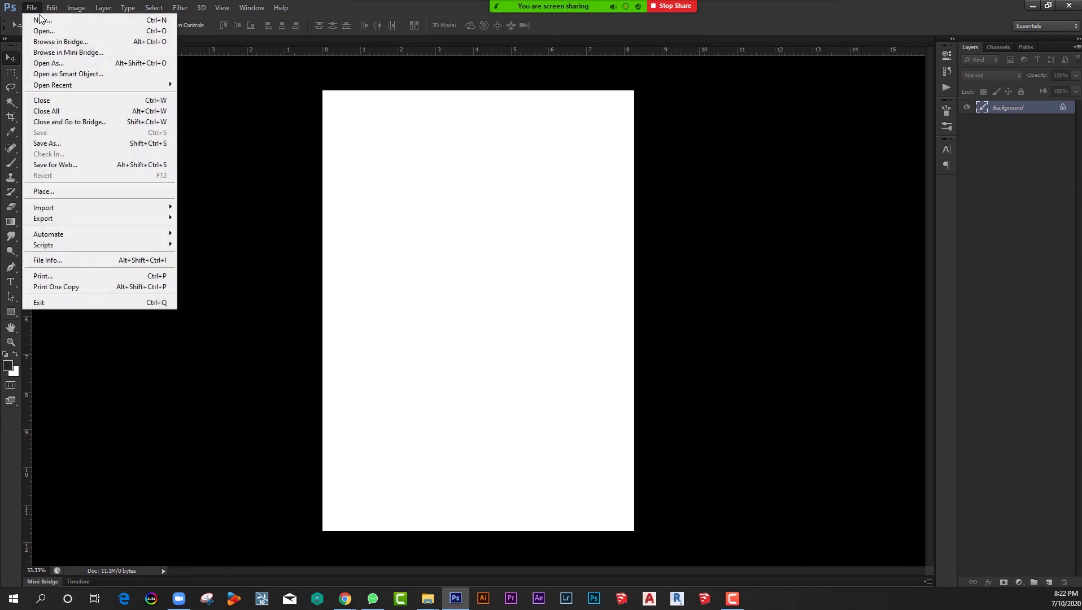
{"action": "left_click", "coordinate": [42, 21]}
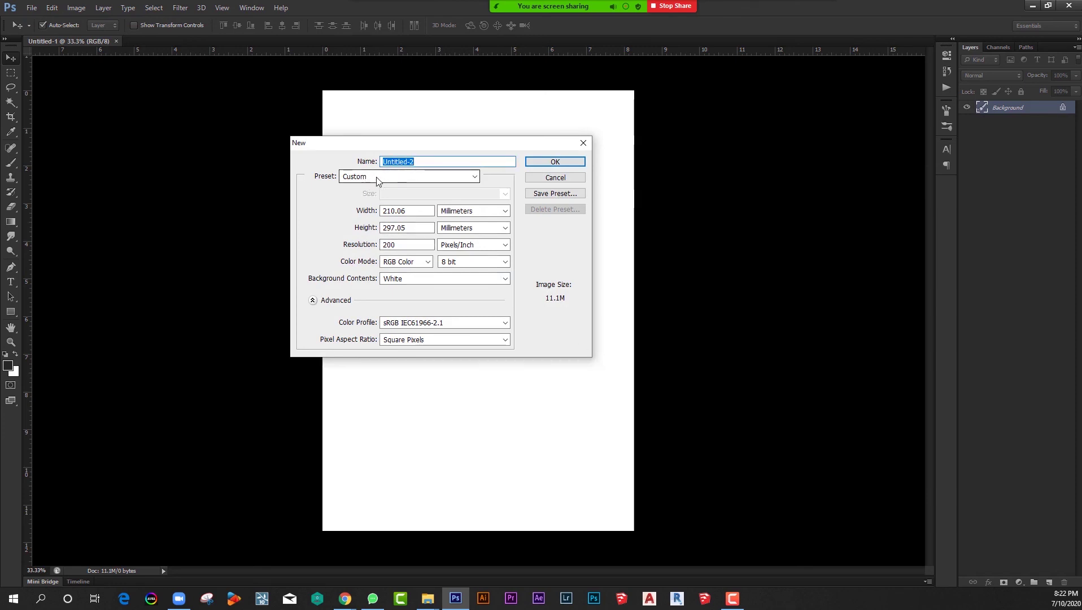
{"action": "left_click", "coordinate": [473, 176]}
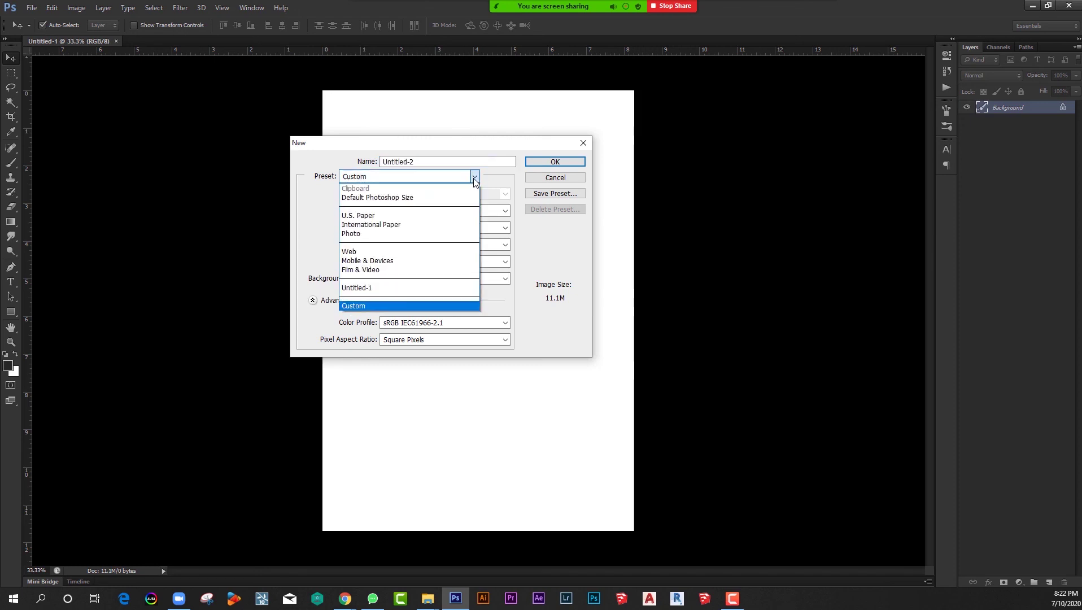
{"action": "left_click", "coordinate": [309, 190]}
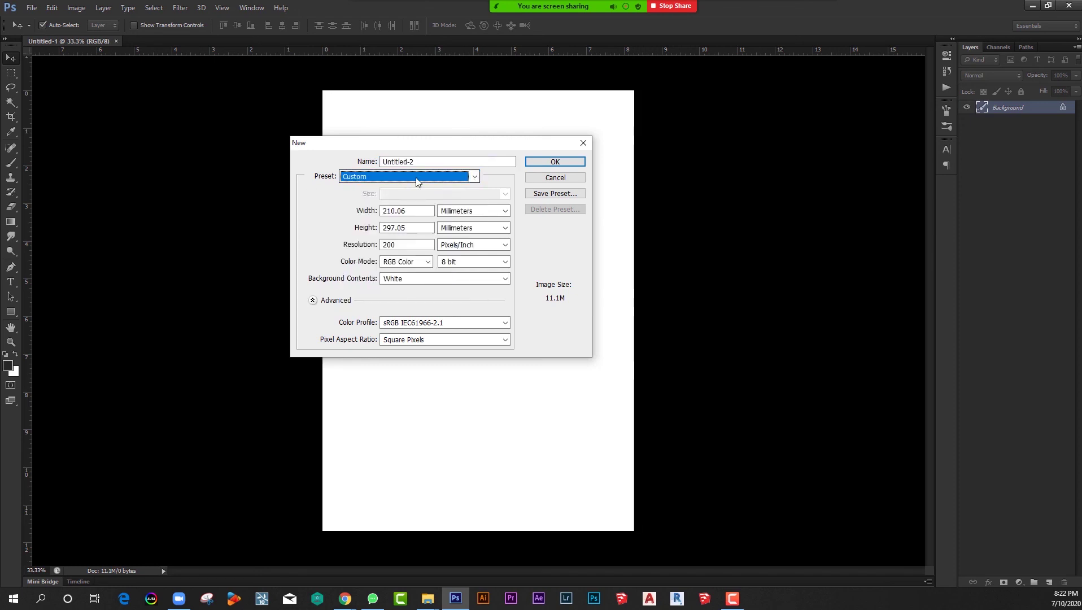
{"action": "left_click", "coordinate": [418, 181]}
{"action": "left_click", "coordinate": [308, 195]}
{"action": "key", "text": "alt+Tab"}
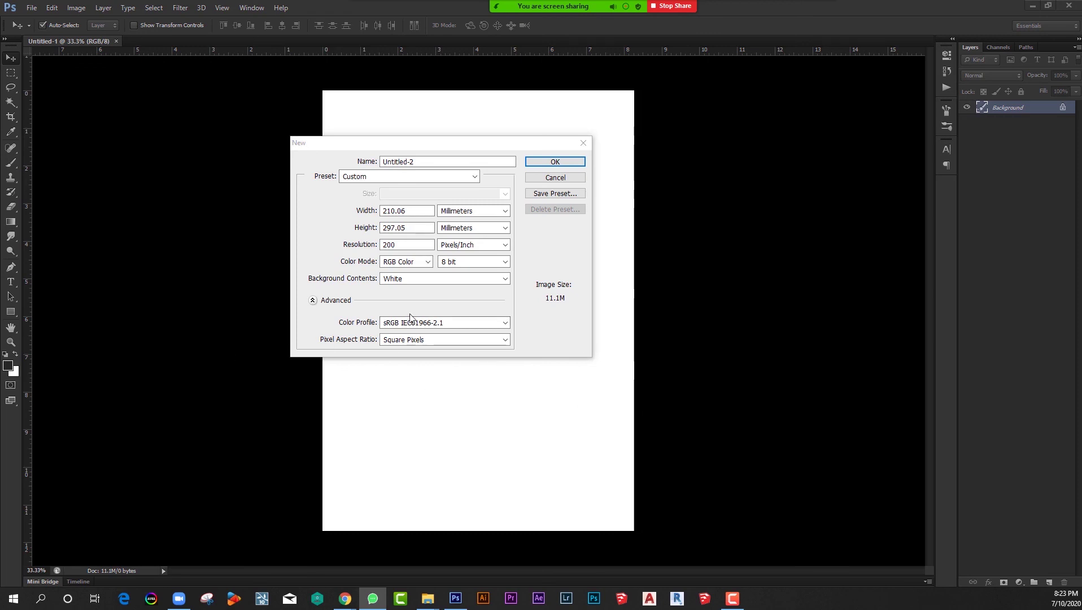
{"action": "left_click", "coordinate": [583, 145]}
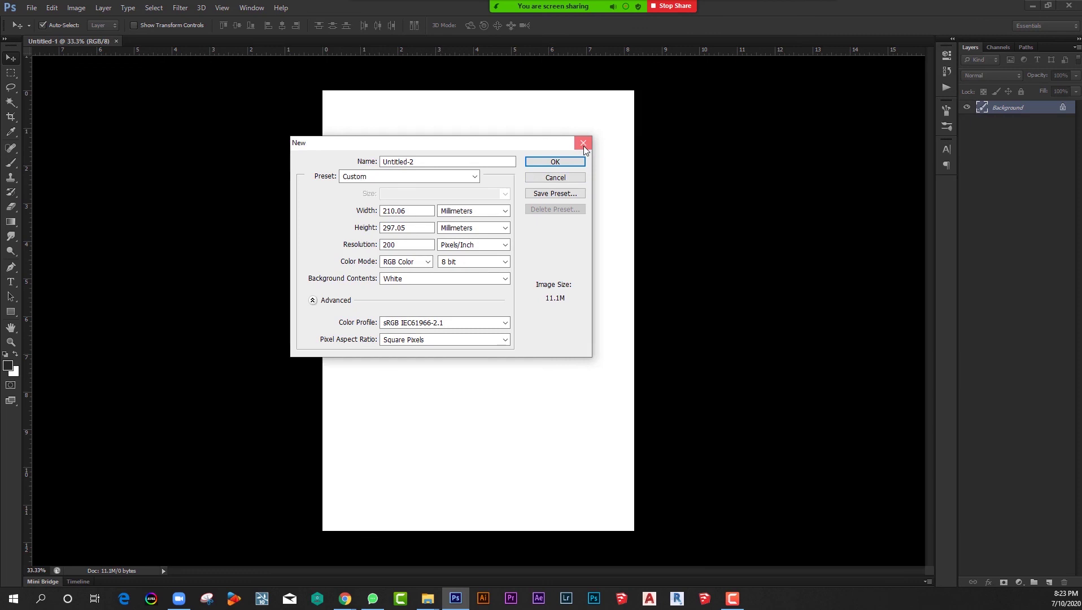
{"action": "left_click", "coordinate": [583, 145]}
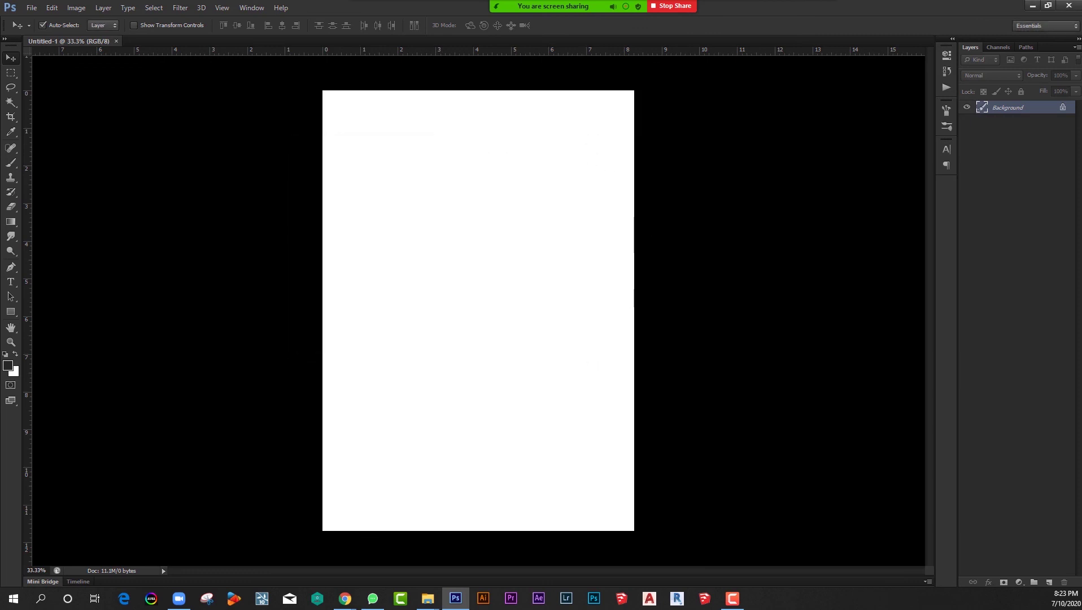